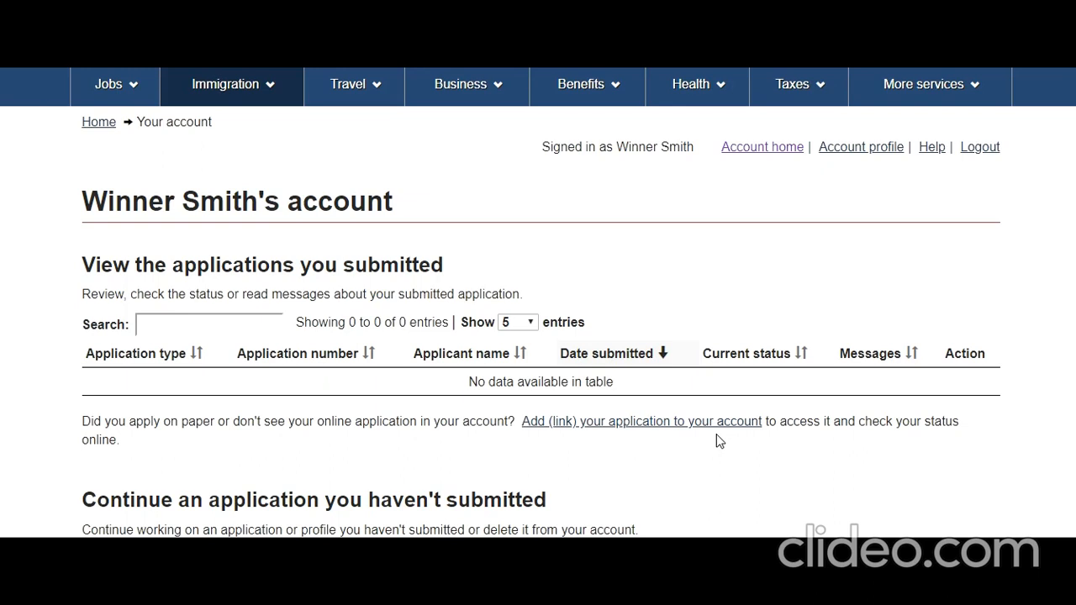
Scroll the account home page down to the four Start an application options.
{"action": "scroll", "coordinate": [720, 440], "scroll_direction": "down", "scroll_amount": 3}
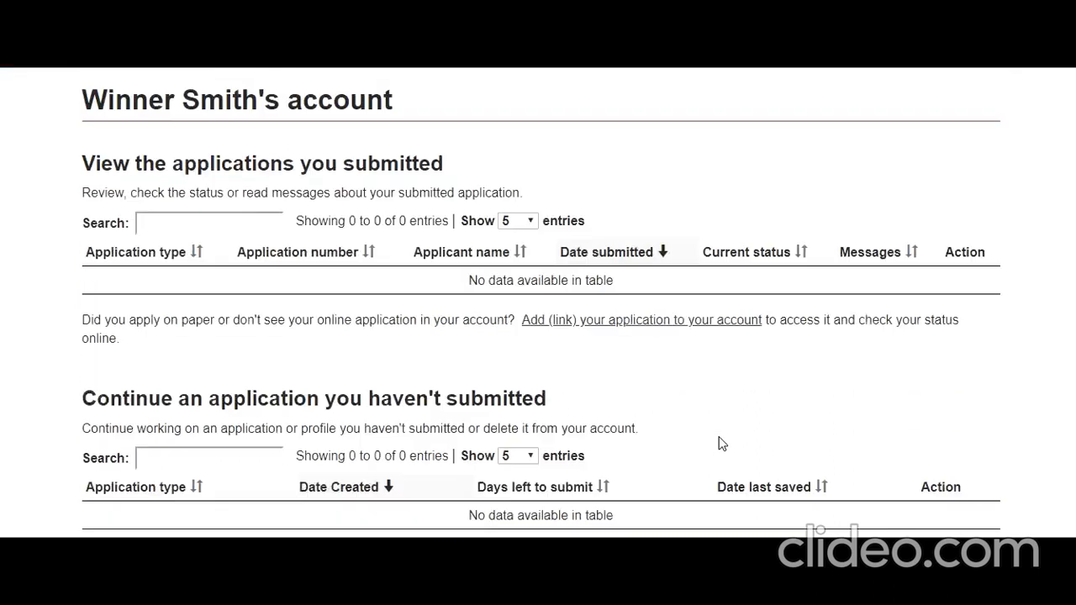
{"action": "scroll", "coordinate": [719, 443], "scroll_direction": "down", "scroll_amount": 1}
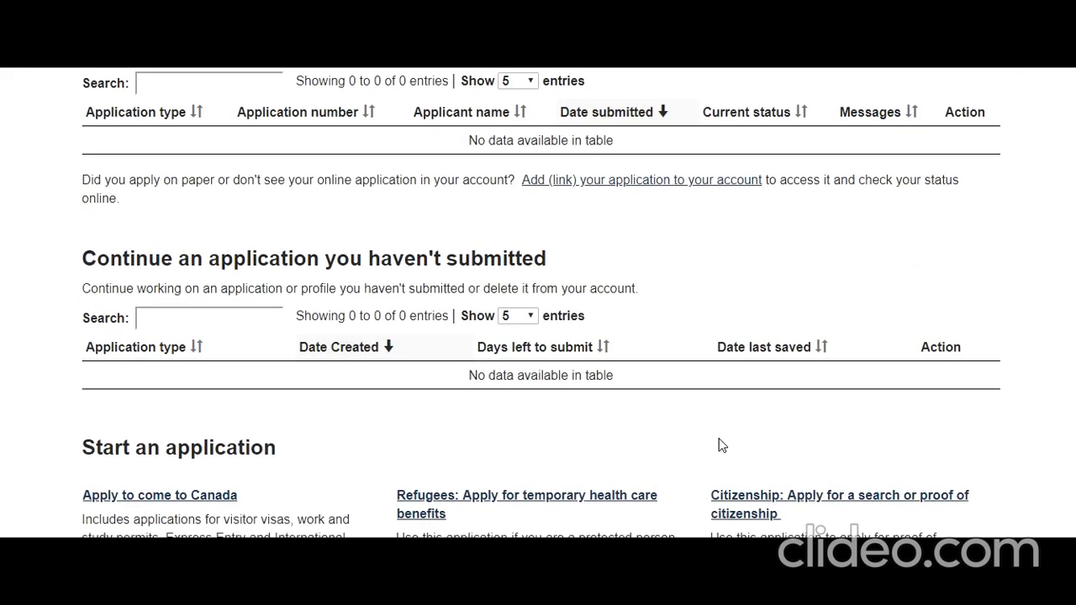
{"action": "scroll", "coordinate": [712, 397], "scroll_direction": "down", "scroll_amount": 2}
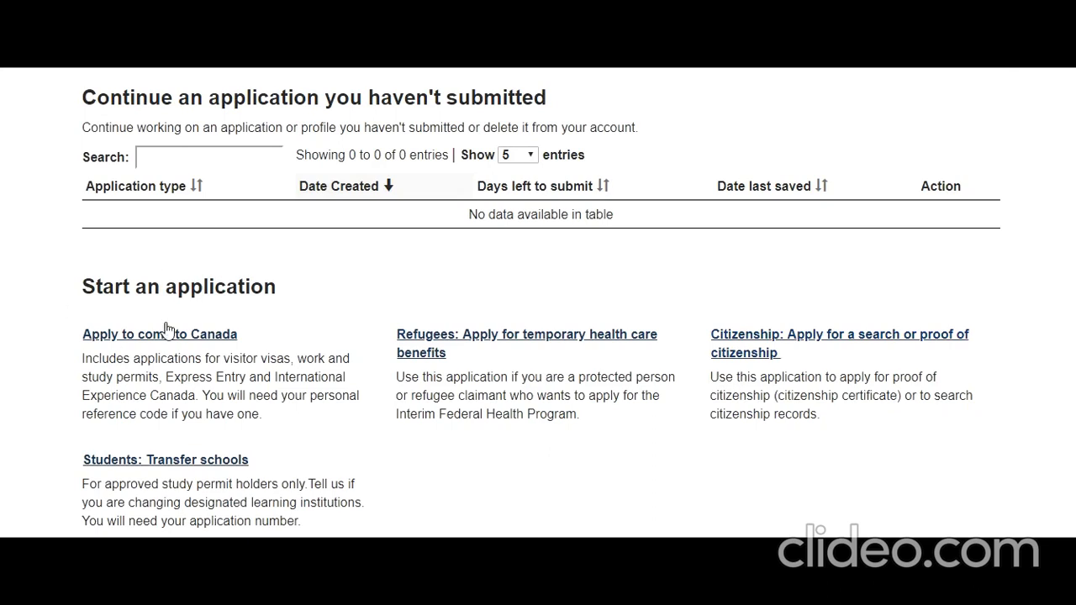
Start the citizenship proof application, applying for a certificate for myself.
{"action": "left_click", "coordinate": [764, 338]}
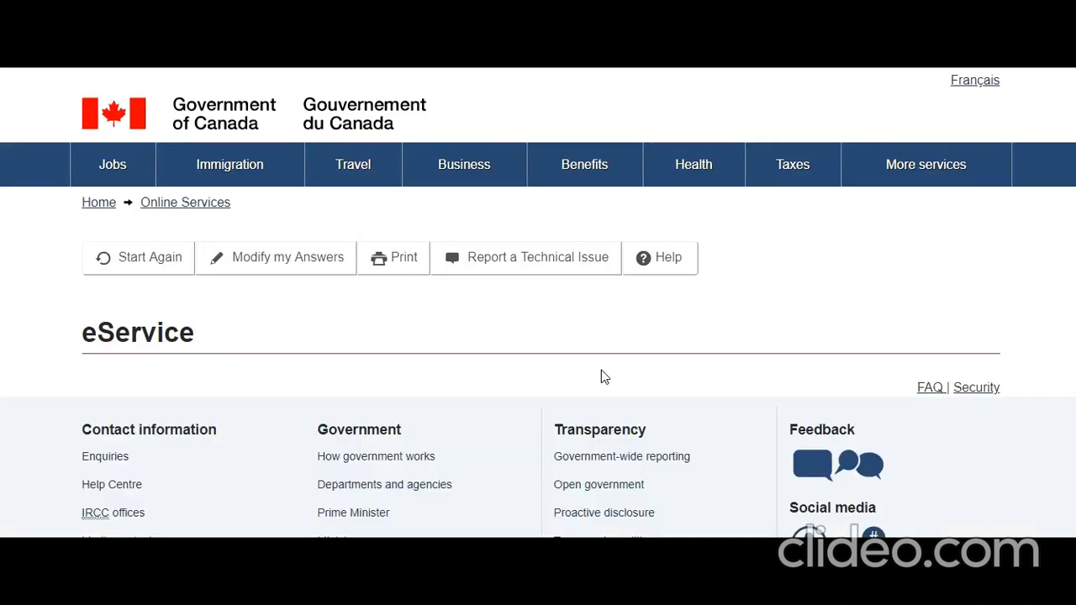
{"action": "scroll", "coordinate": [602, 371], "scroll_direction": "down", "scroll_amount": 1}
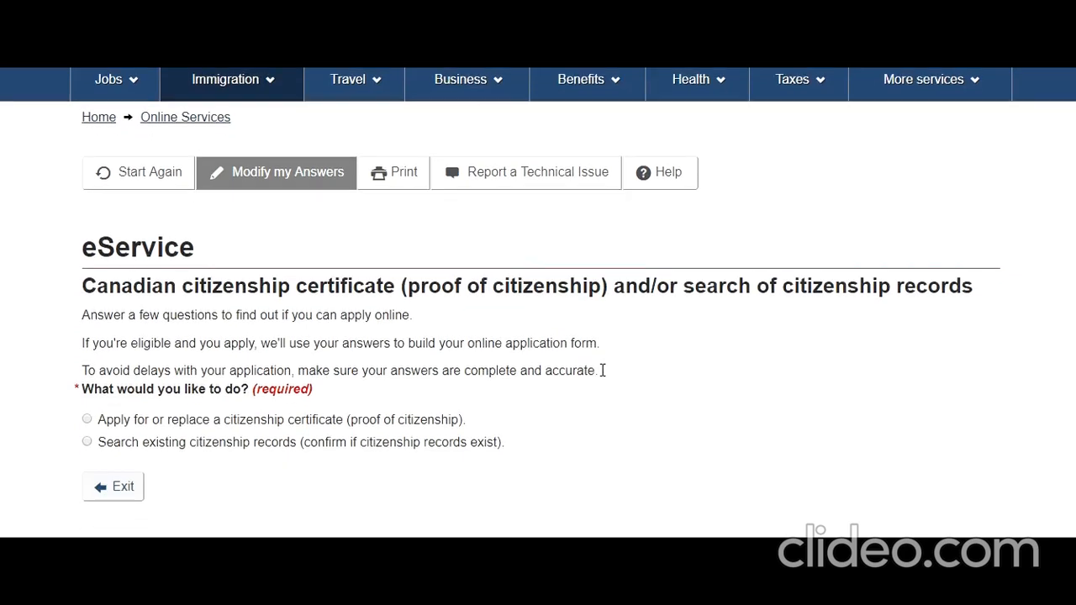
{"action": "scroll", "coordinate": [603, 371], "scroll_direction": "down", "scroll_amount": 1}
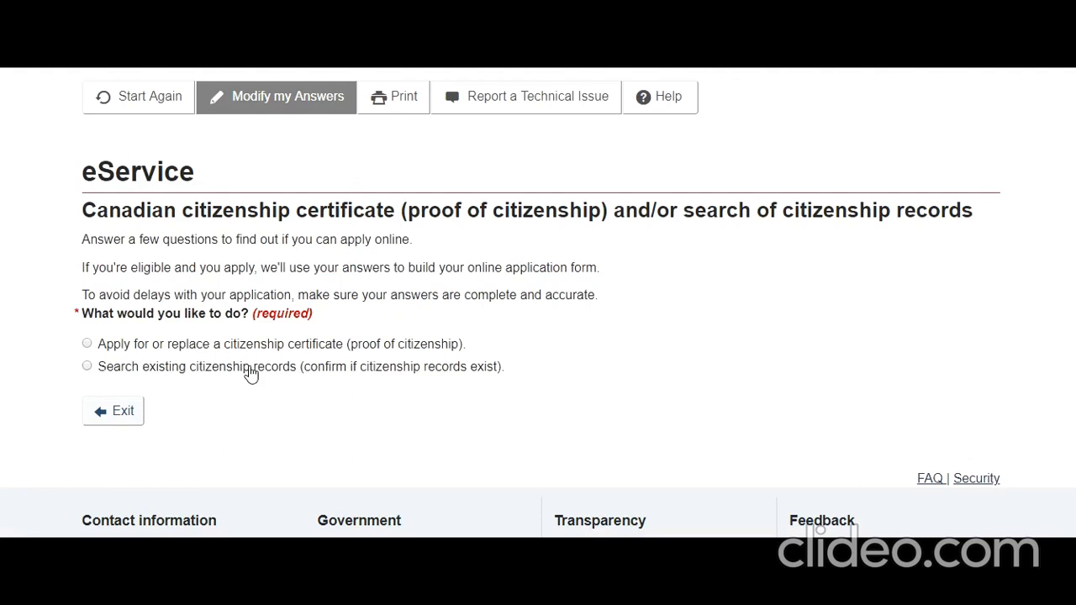
{"action": "left_click", "coordinate": [88, 345]}
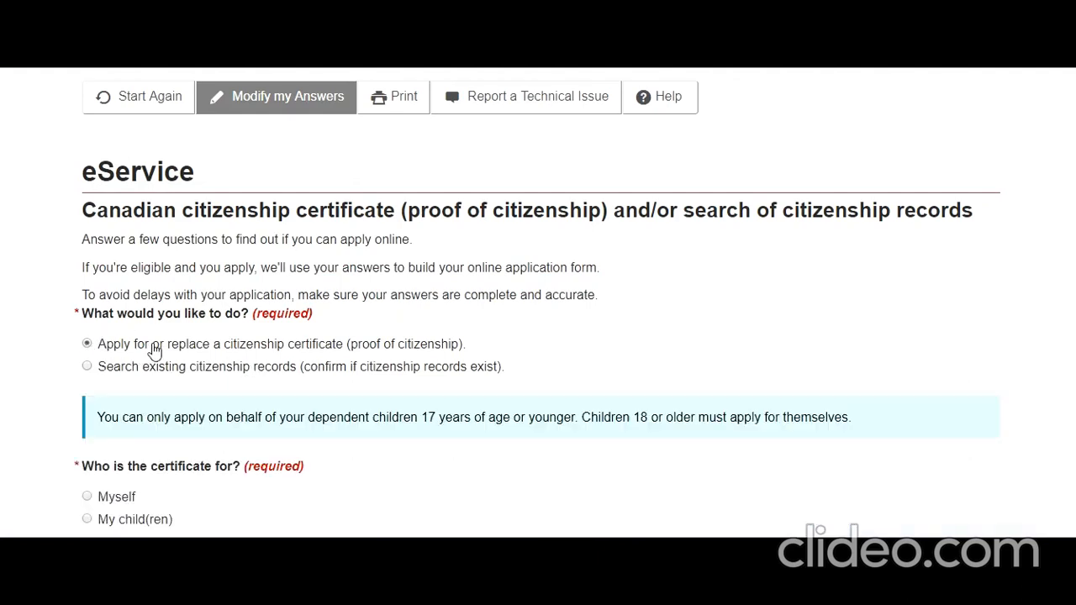
{"action": "scroll", "coordinate": [209, 353], "scroll_direction": "down", "scroll_amount": 3}
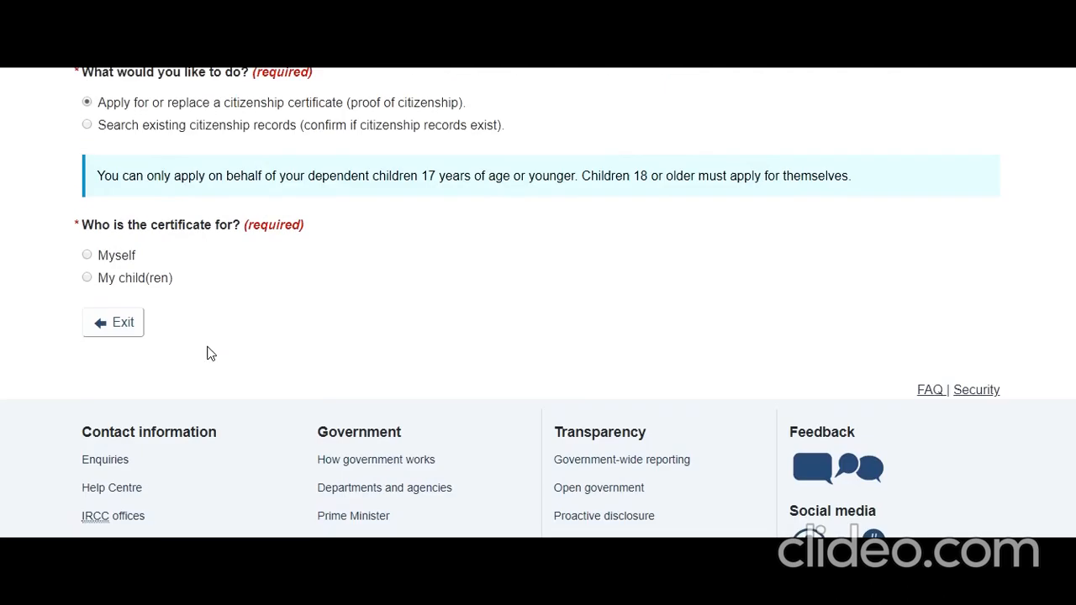
{"action": "left_click", "coordinate": [86, 255]}
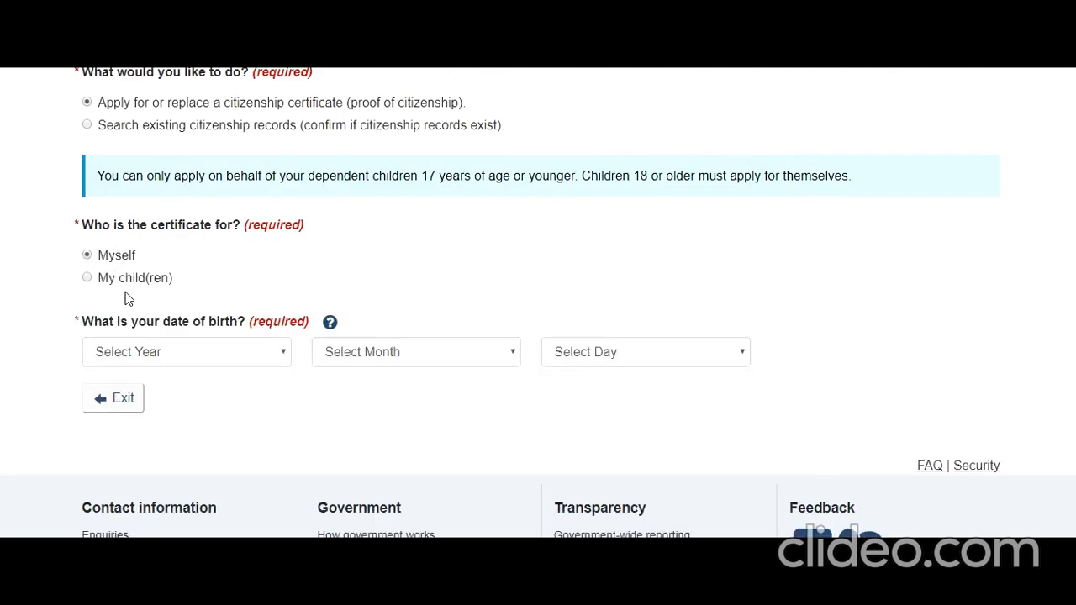
{"action": "scroll", "coordinate": [126, 298], "scroll_direction": "down", "scroll_amount": 2}
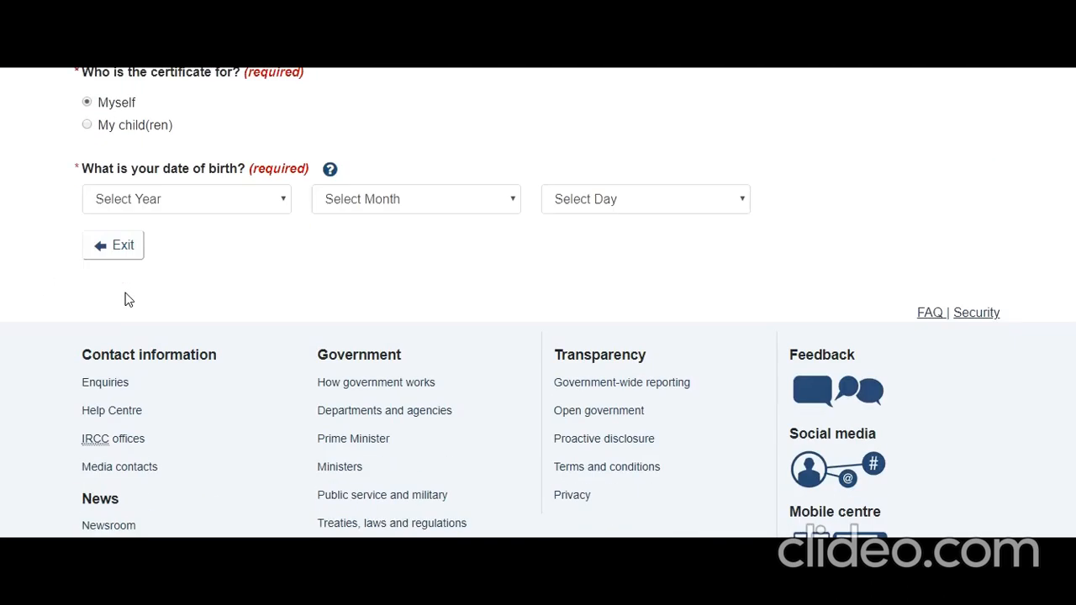
{"action": "left_click", "coordinate": [260, 192]}
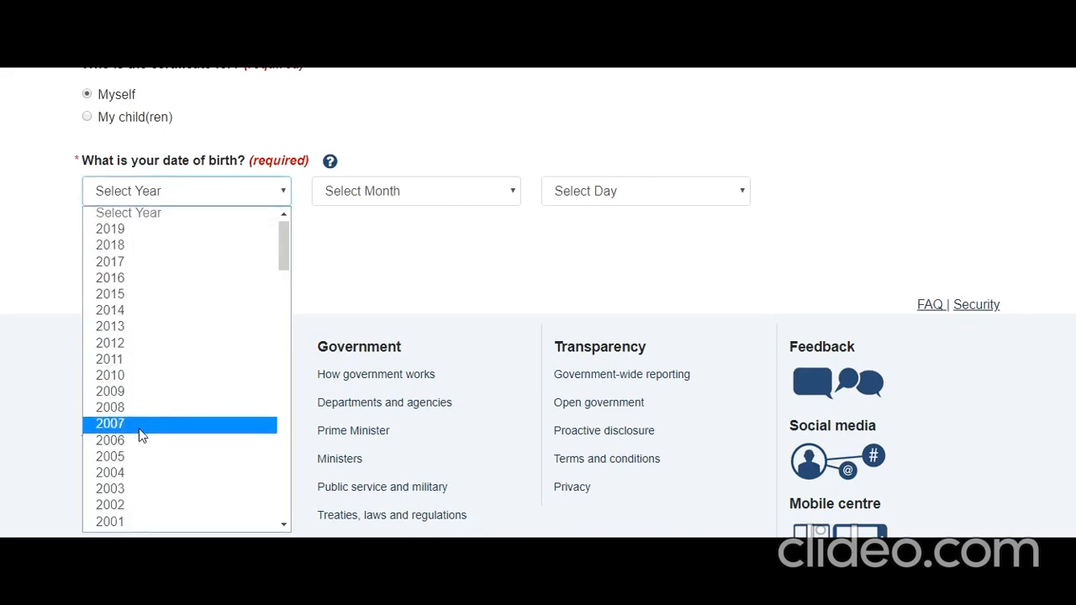
{"action": "scroll", "coordinate": [140, 435], "scroll_direction": "down", "scroll_amount": 2}
{"action": "scroll", "coordinate": [135, 438], "scroll_direction": "down", "scroll_amount": 4}
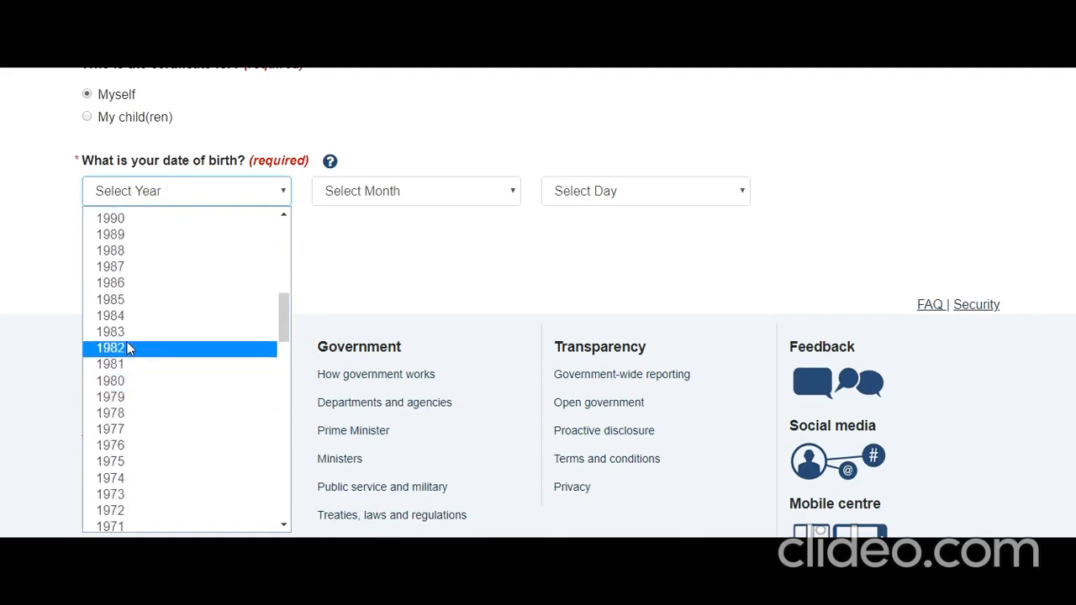
{"action": "left_click", "coordinate": [154, 300]}
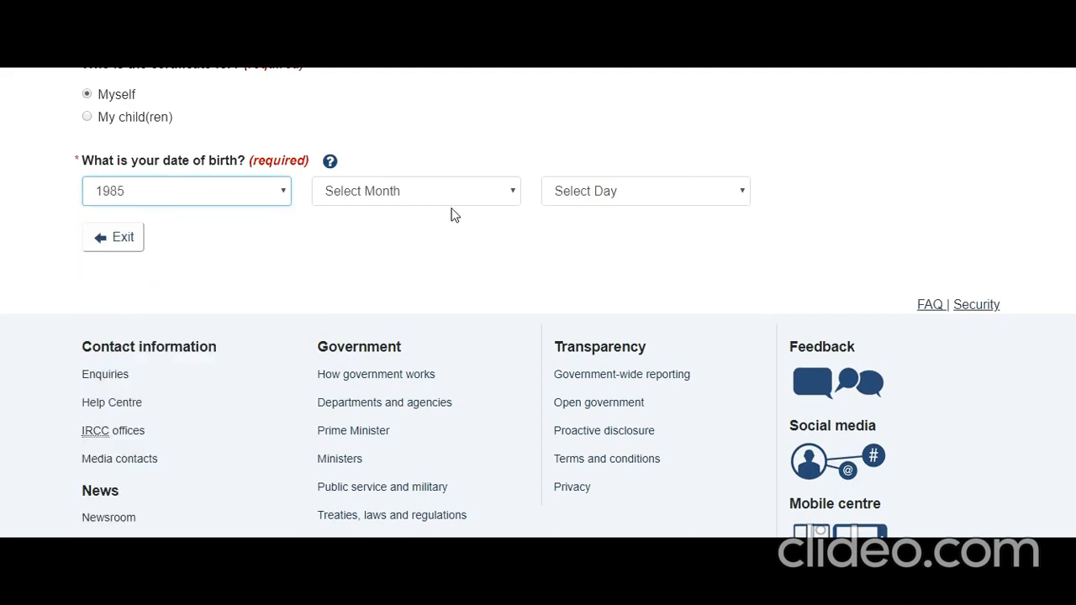
{"action": "left_click", "coordinate": [447, 197]}
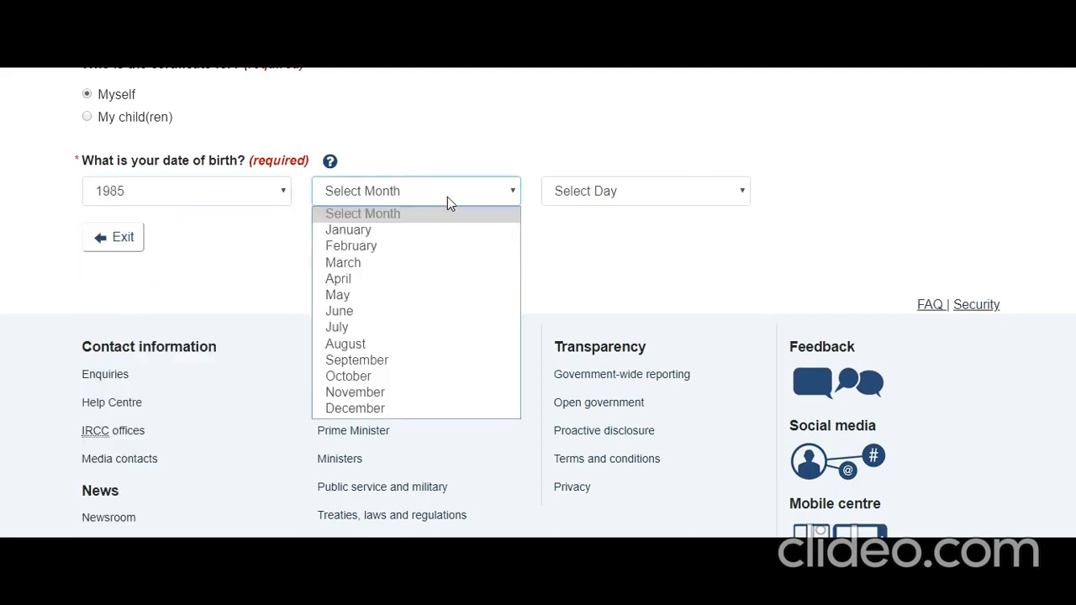
{"action": "left_click", "coordinate": [332, 347]}
{"action": "left_click", "coordinate": [572, 202]}
{"action": "scroll", "coordinate": [593, 504], "scroll_direction": "down", "scroll_amount": 3}
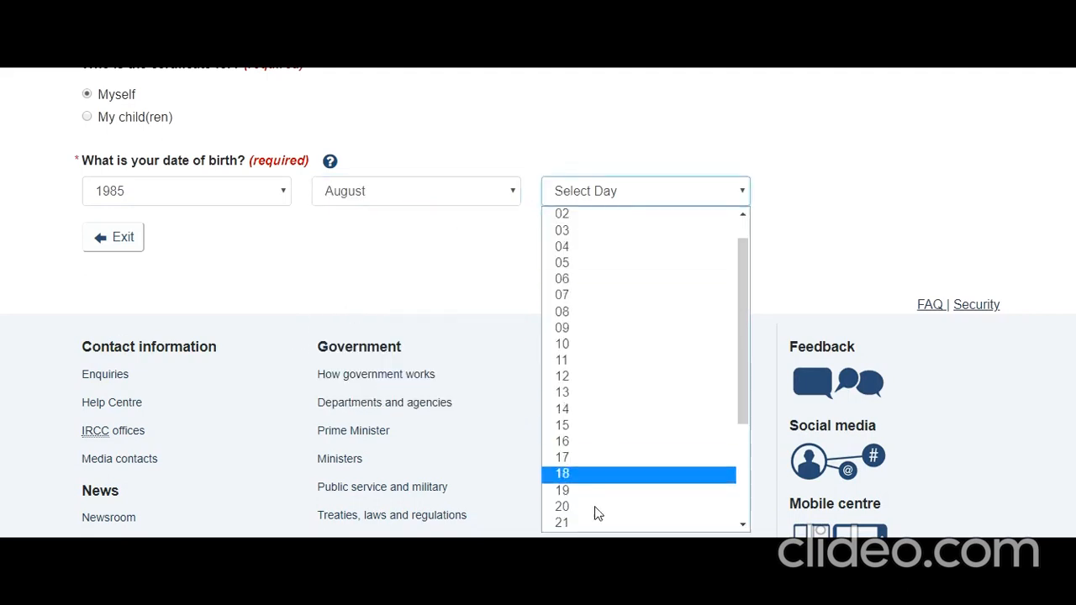
{"action": "left_click", "coordinate": [562, 523]}
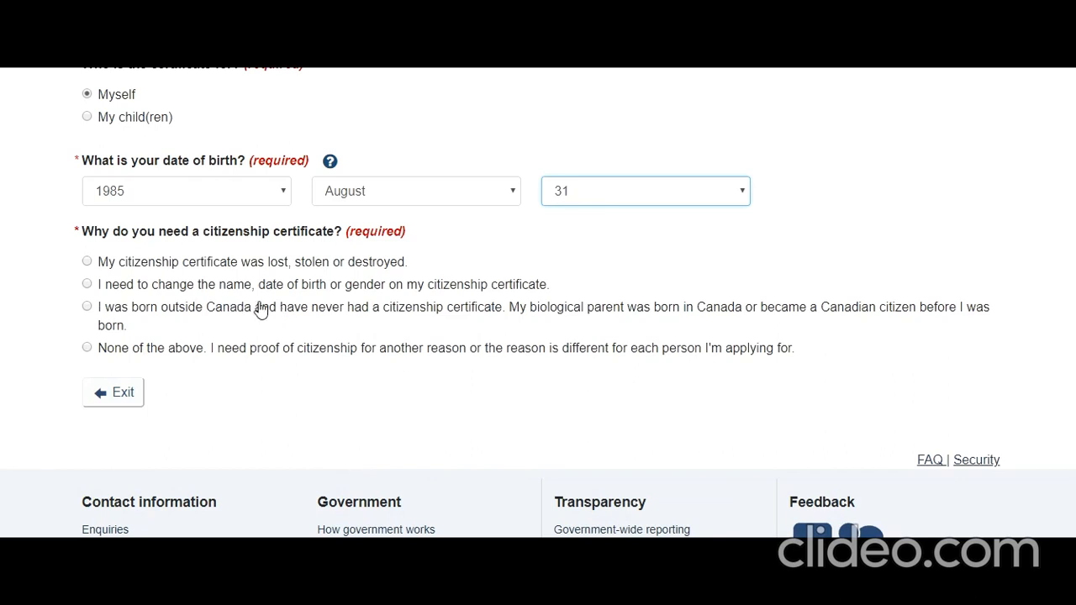
Report the certificate lost, stolen or destroyed, with citizenship granted on or after April 17, 2009.
{"action": "left_click", "coordinate": [87, 264]}
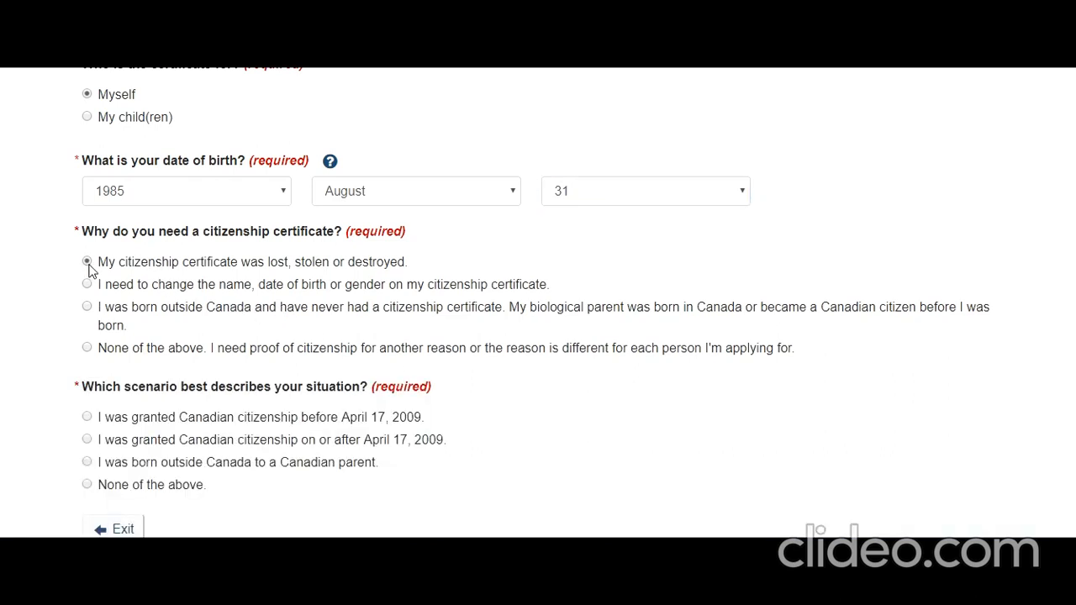
{"action": "scroll", "coordinate": [178, 278], "scroll_direction": "down", "scroll_amount": 1}
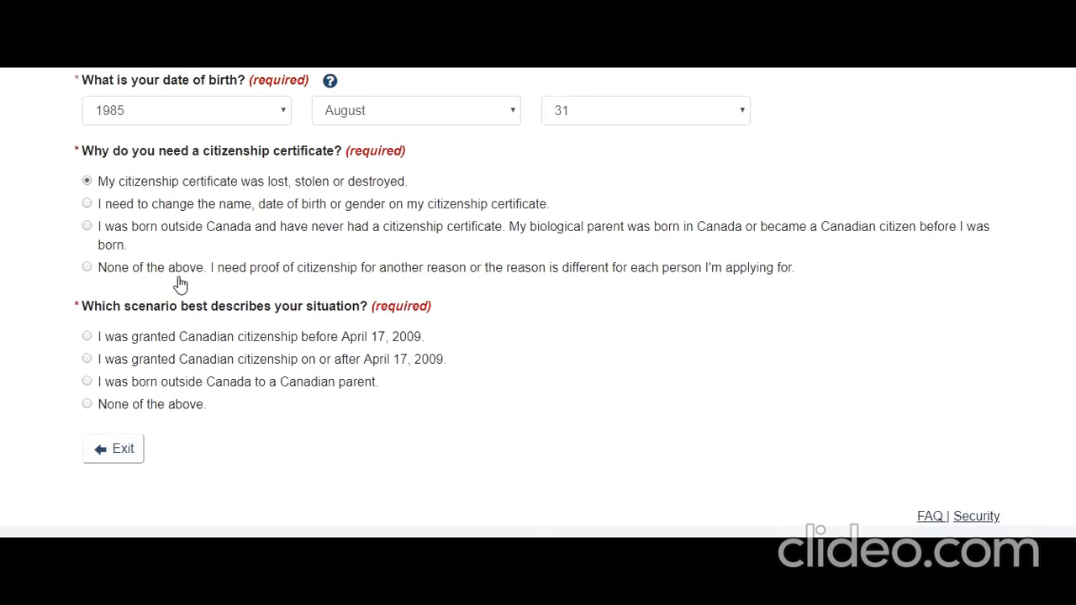
{"action": "scroll", "coordinate": [179, 285], "scroll_direction": "down", "scroll_amount": 2}
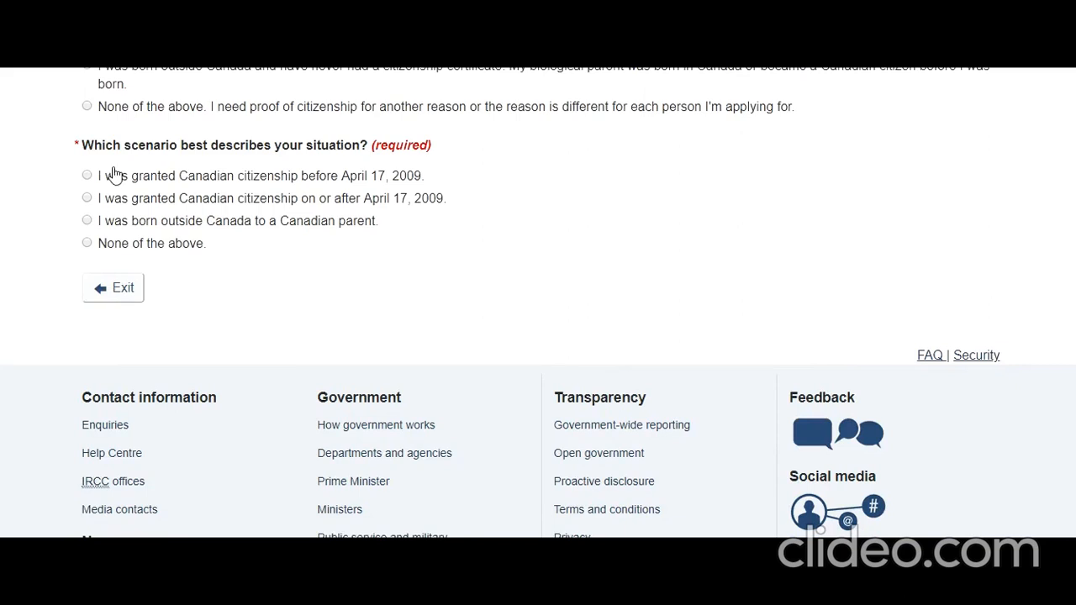
{"action": "scroll", "coordinate": [194, 147], "scroll_direction": "up", "scroll_amount": 1}
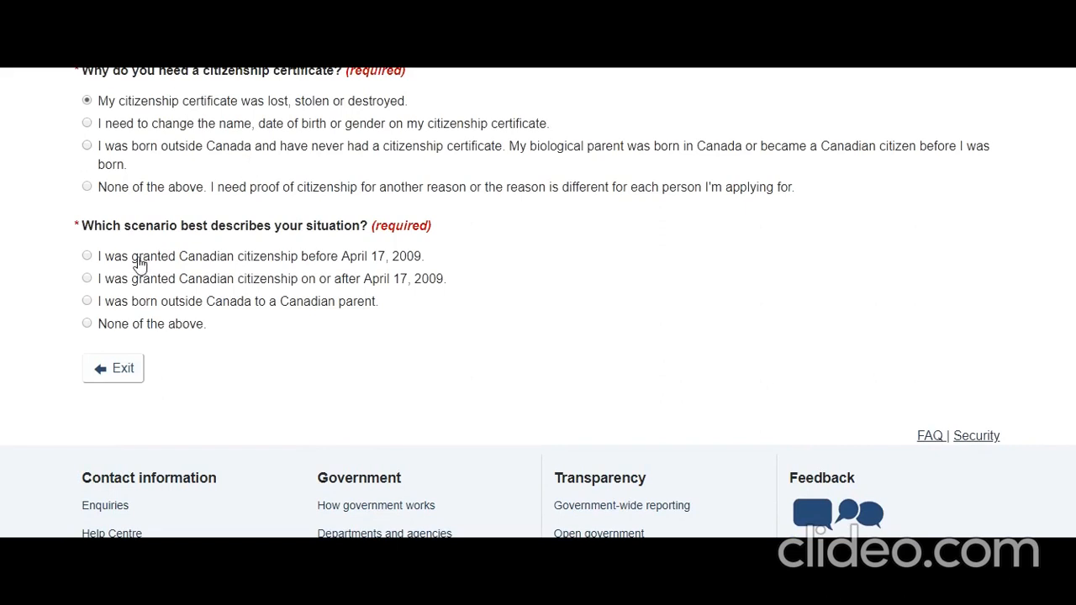
{"action": "left_click", "coordinate": [88, 280]}
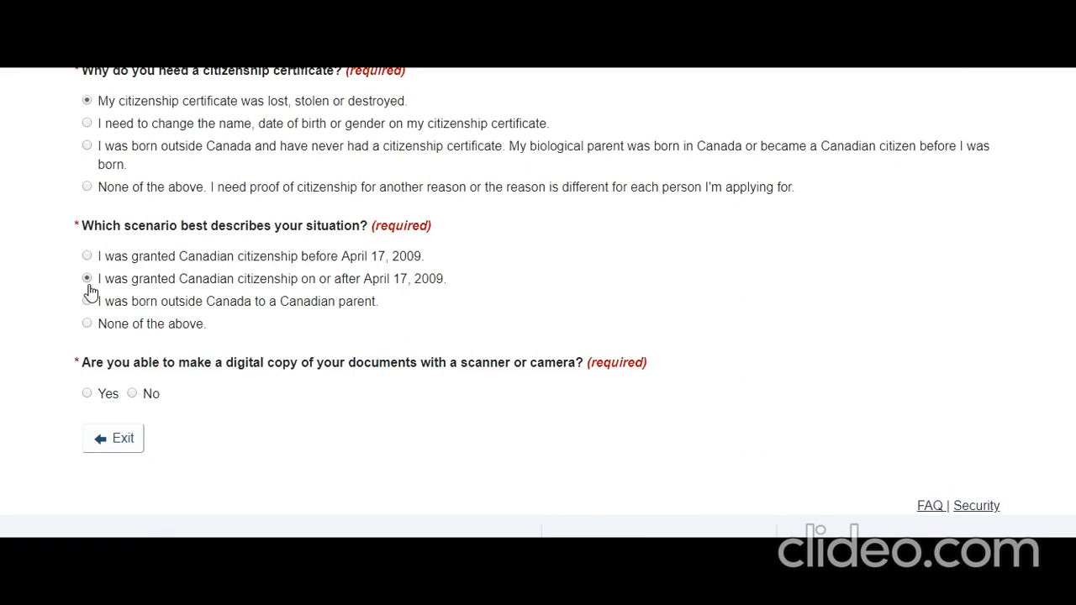
Confirm documents can be scanned and fees paid online, then view the eligibility results.
{"action": "scroll", "coordinate": [91, 292], "scroll_direction": "down", "scroll_amount": 1}
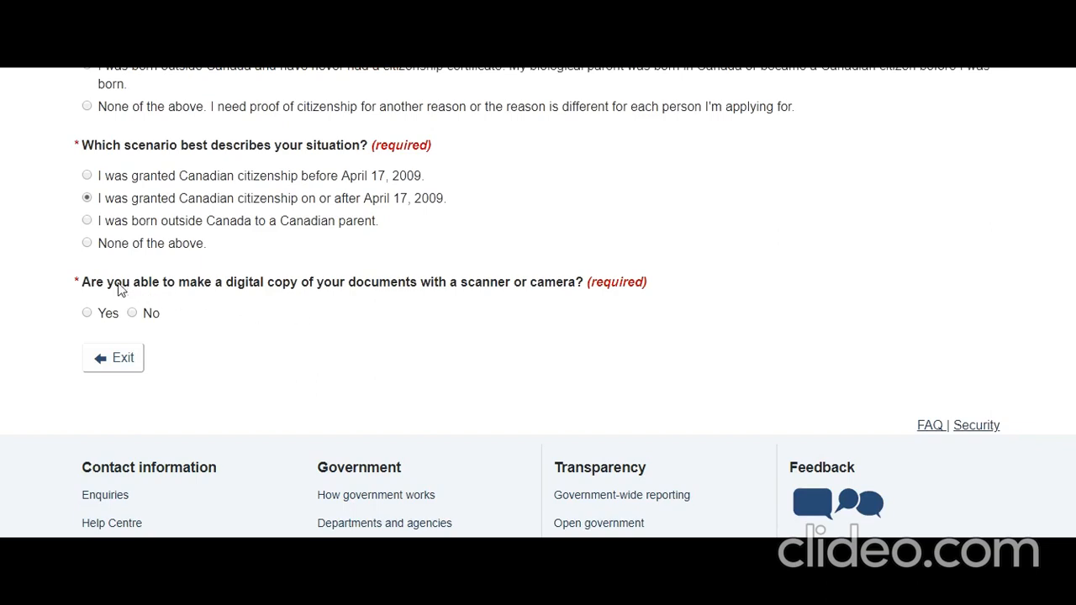
{"action": "left_click", "coordinate": [88, 314]}
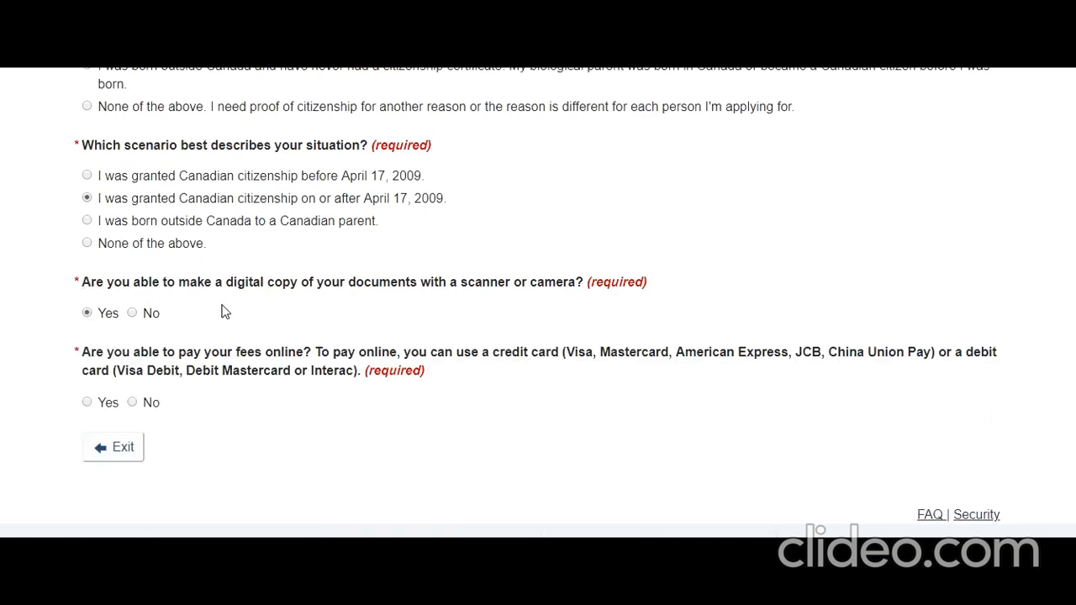
{"action": "scroll", "coordinate": [224, 313], "scroll_direction": "down", "scroll_amount": 1}
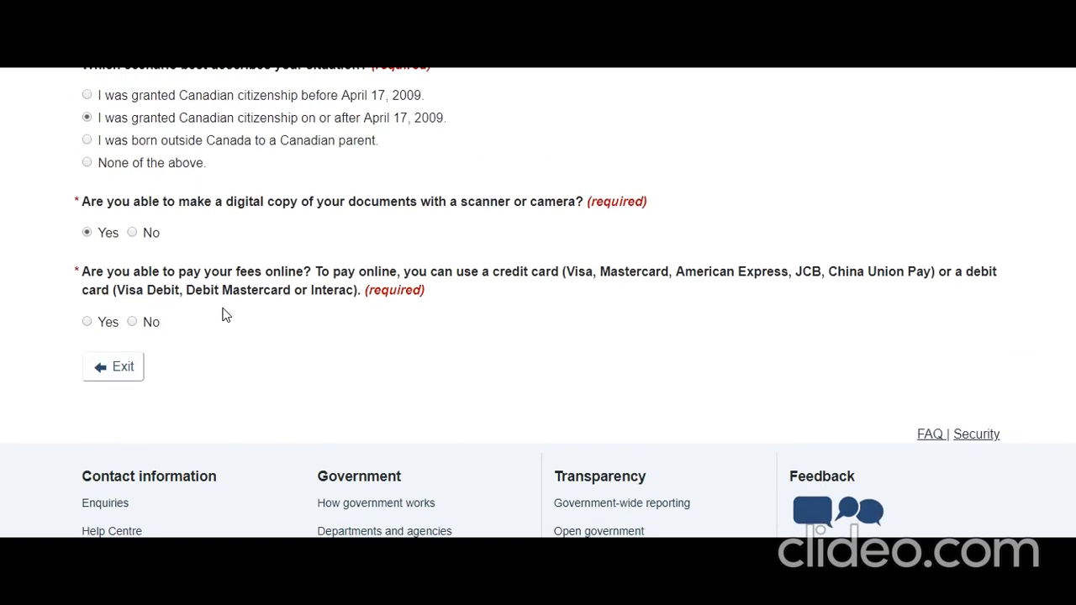
{"action": "left_click", "coordinate": [87, 322]}
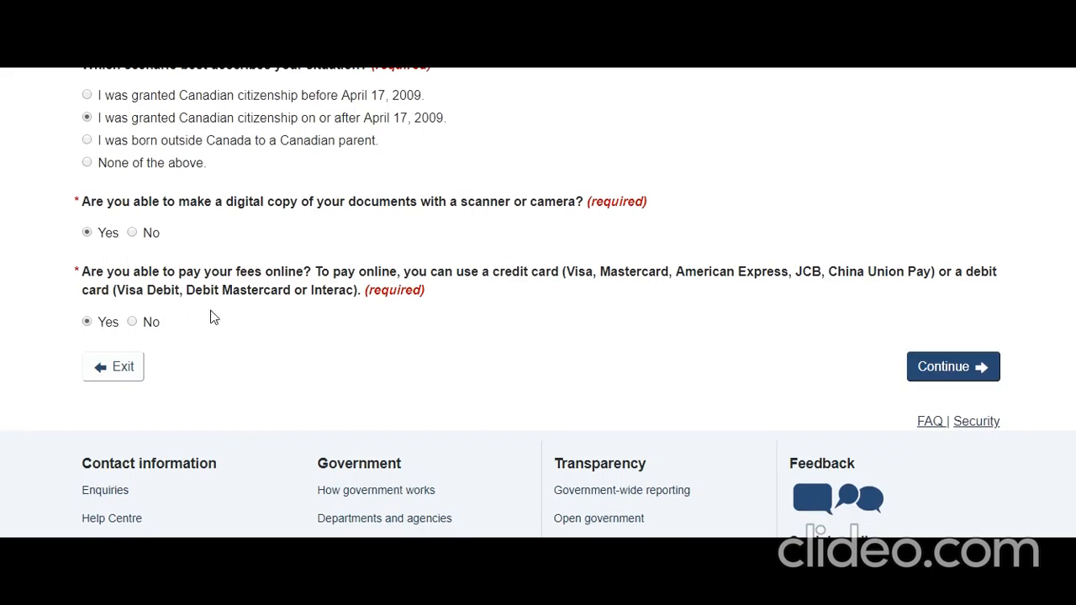
{"action": "left_click", "coordinate": [908, 367]}
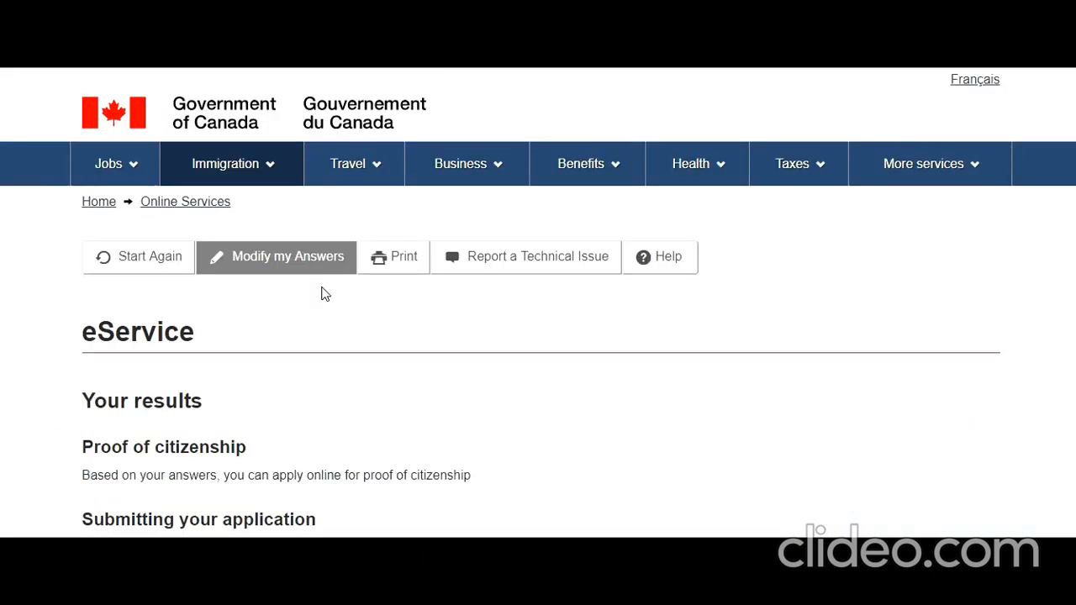
Read through the submission steps and proceed to the Proof of citizenship application form.
{"action": "scroll", "coordinate": [326, 293], "scroll_direction": "down", "scroll_amount": 3}
{"action": "scroll", "coordinate": [324, 296], "scroll_direction": "down", "scroll_amount": 2}
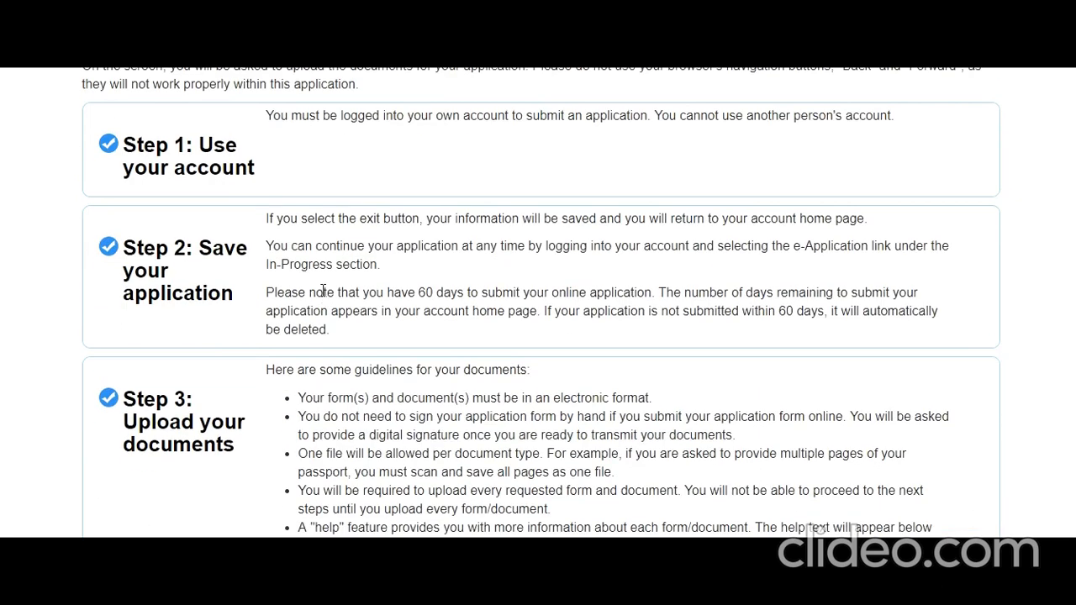
{"action": "scroll", "coordinate": [323, 291], "scroll_direction": "down", "scroll_amount": 1}
{"action": "scroll", "coordinate": [322, 291], "scroll_direction": "up", "scroll_amount": 1}
{"action": "scroll", "coordinate": [323, 291], "scroll_direction": "down", "scroll_amount": 1}
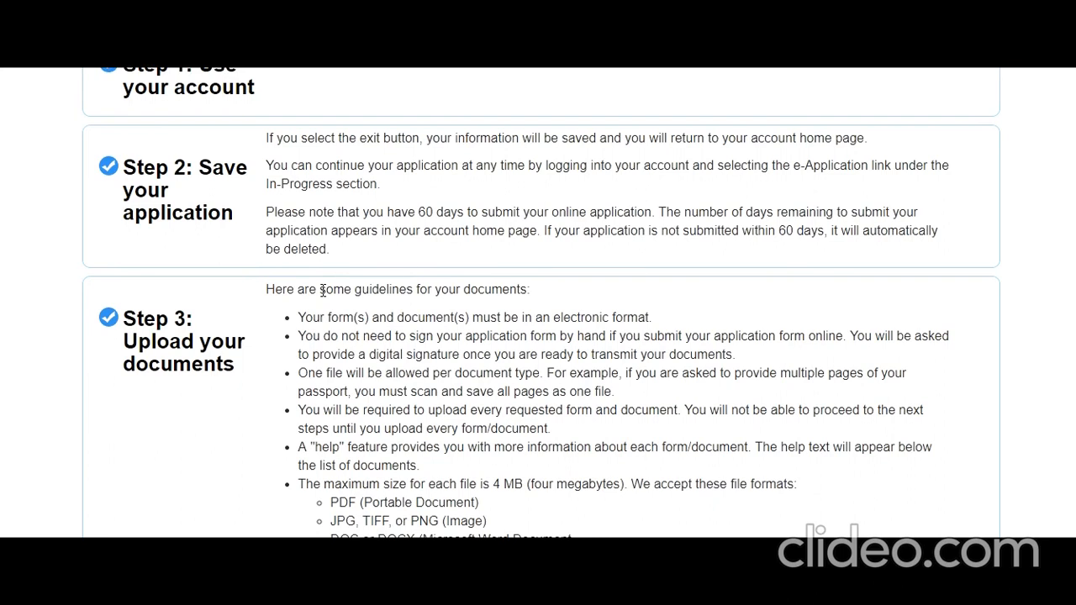
{"action": "scroll", "coordinate": [323, 291], "scroll_direction": "down", "scroll_amount": 1}
{"action": "scroll", "coordinate": [323, 291], "scroll_direction": "down", "scroll_amount": 5}
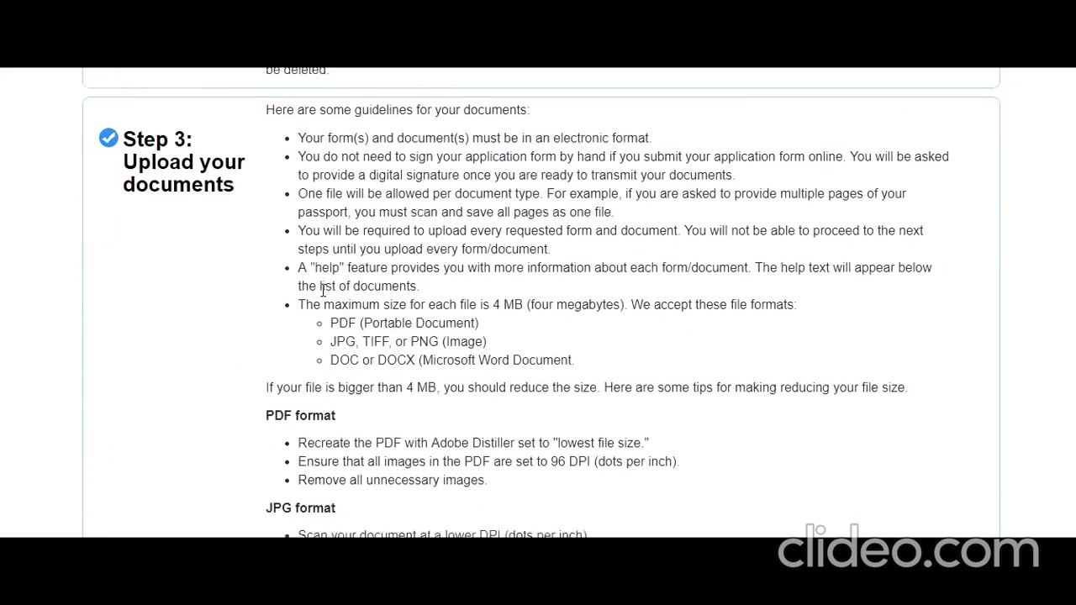
{"action": "scroll", "coordinate": [323, 291], "scroll_direction": "down", "scroll_amount": 3}
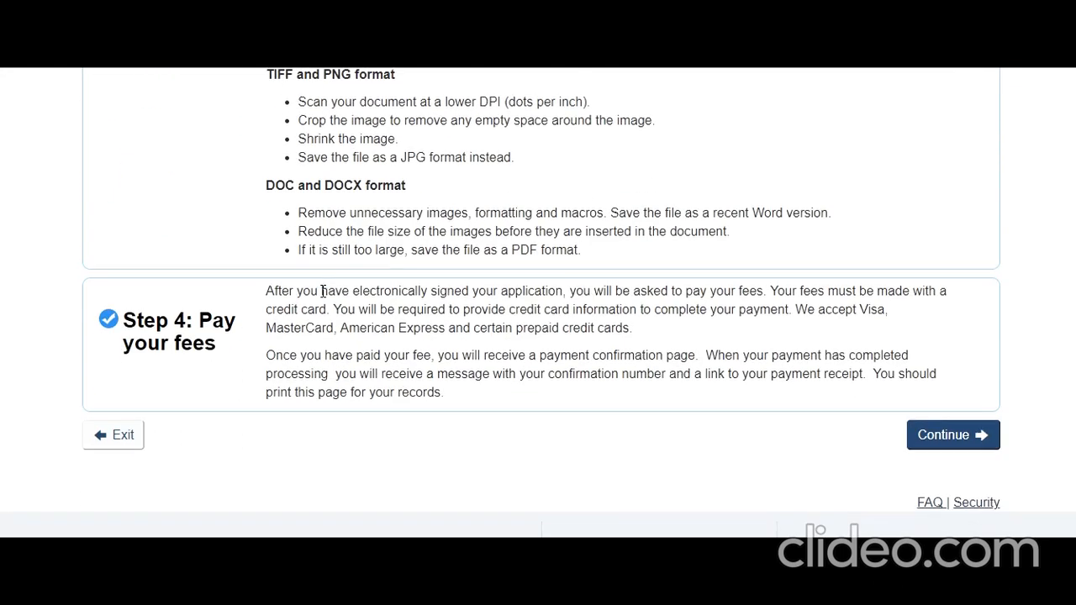
{"action": "left_click", "coordinate": [958, 436]}
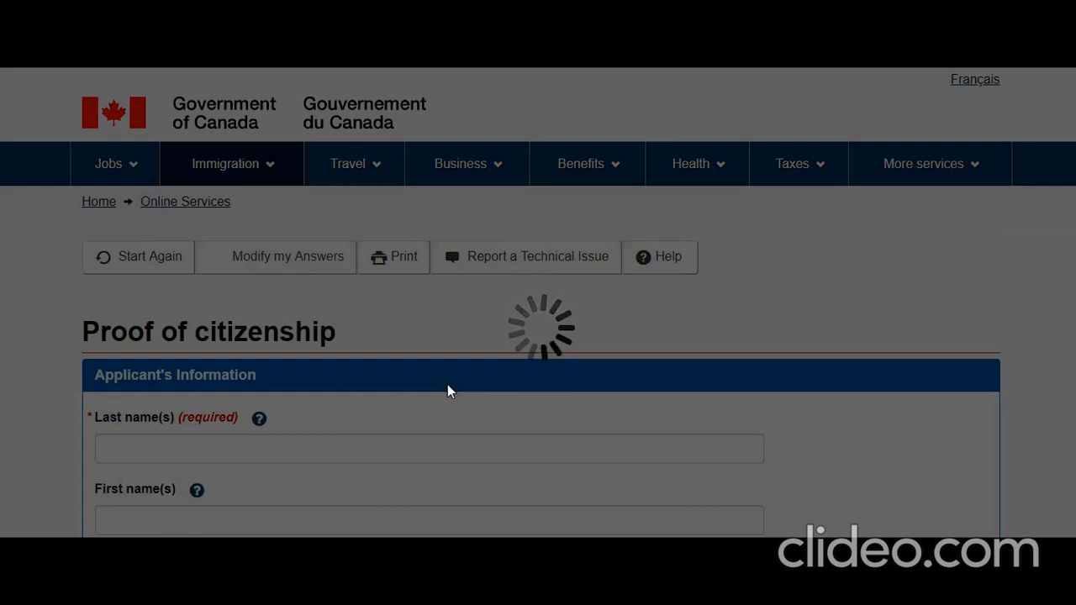
Enter the applicant's last and first names and answer No to other names.
{"action": "scroll", "coordinate": [448, 384], "scroll_direction": "down", "scroll_amount": 2}
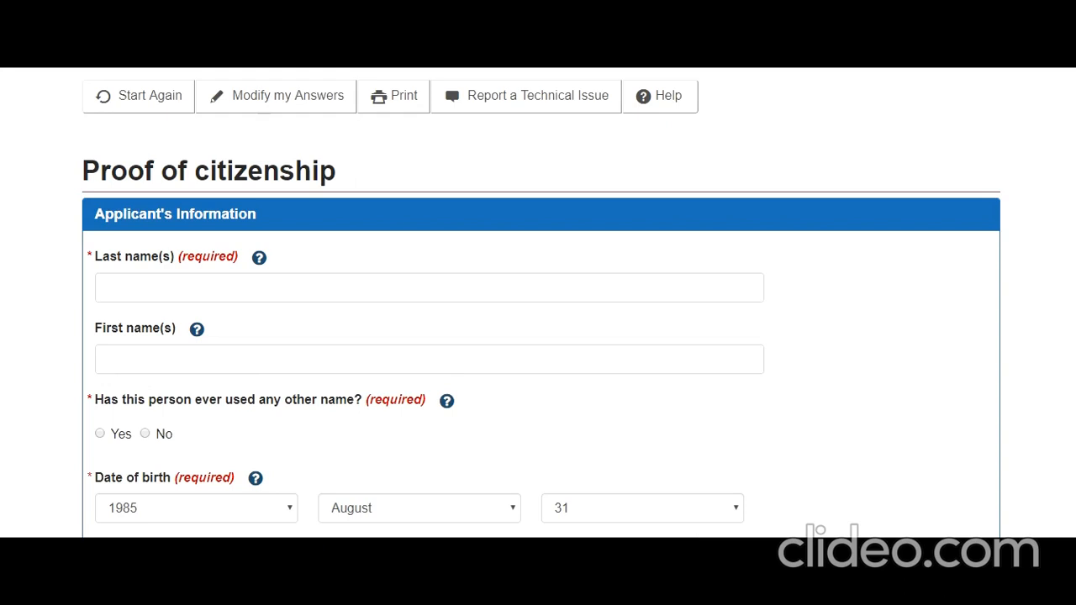
{"action": "type", "text": "Smith"}
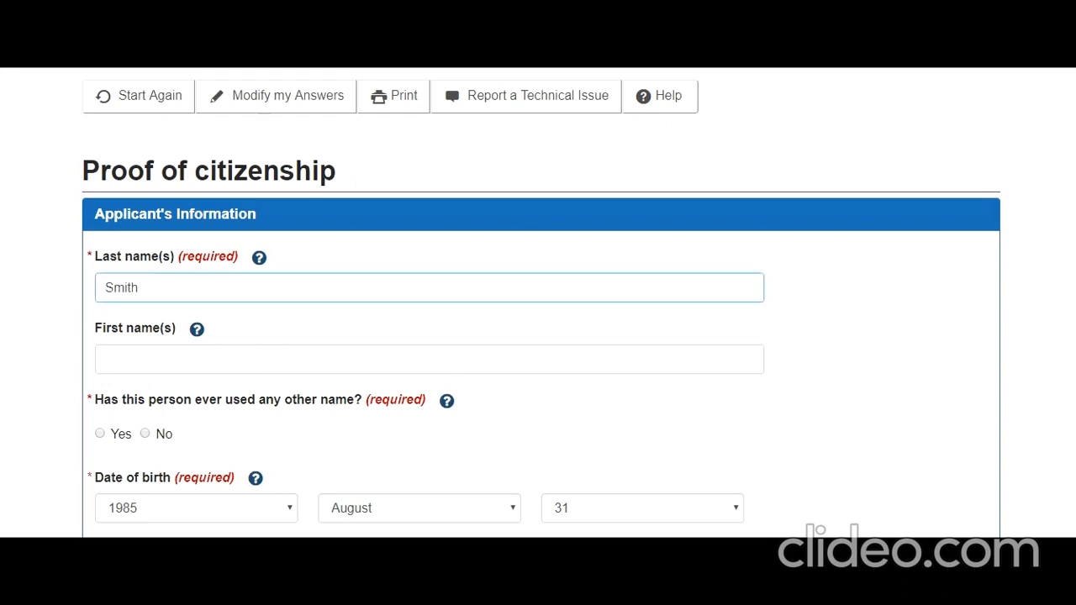
{"action": "left_click", "coordinate": [354, 366]}
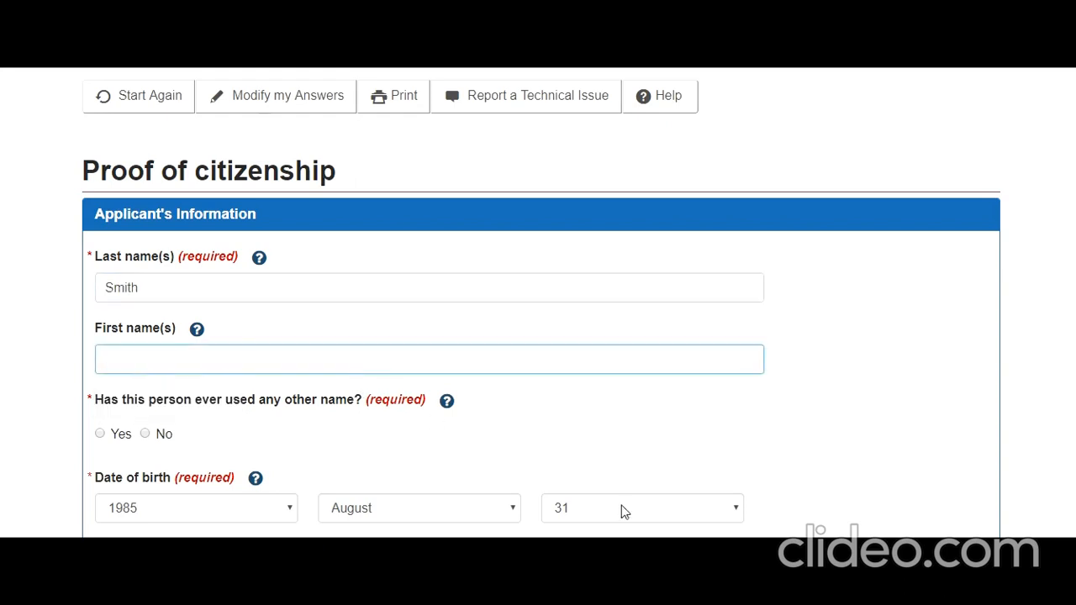
{"action": "type", "text": "John"}
{"action": "scroll", "coordinate": [126, 398], "scroll_direction": "down", "scroll_amount": 2}
{"action": "left_click", "coordinate": [145, 274]}
Set the applicant's country of birth to India and gender to Male.
{"action": "scroll", "coordinate": [347, 390], "scroll_direction": "down", "scroll_amount": 1}
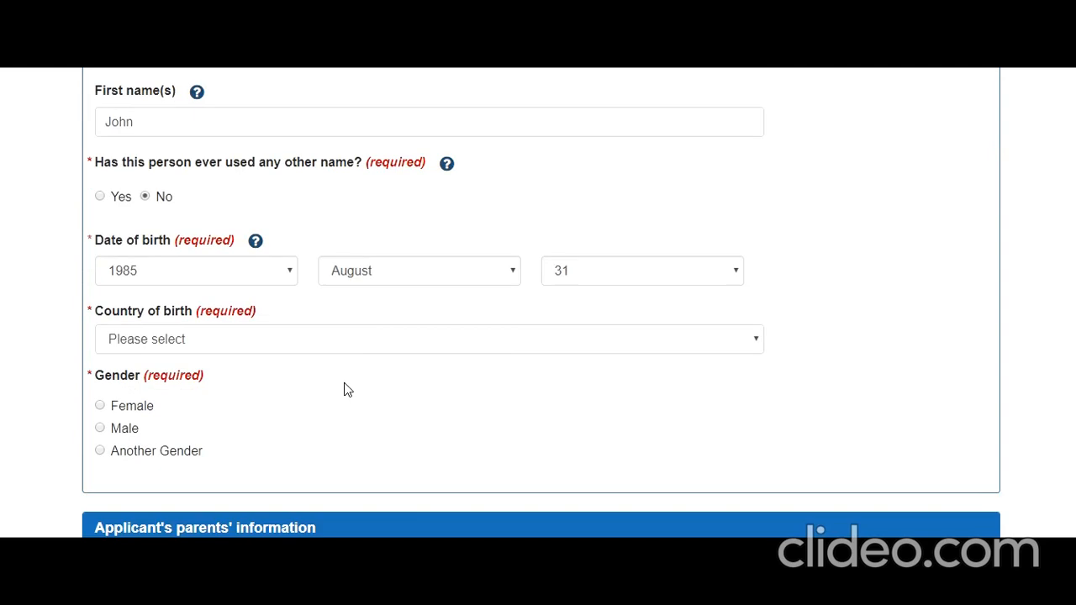
{"action": "left_click", "coordinate": [295, 328]}
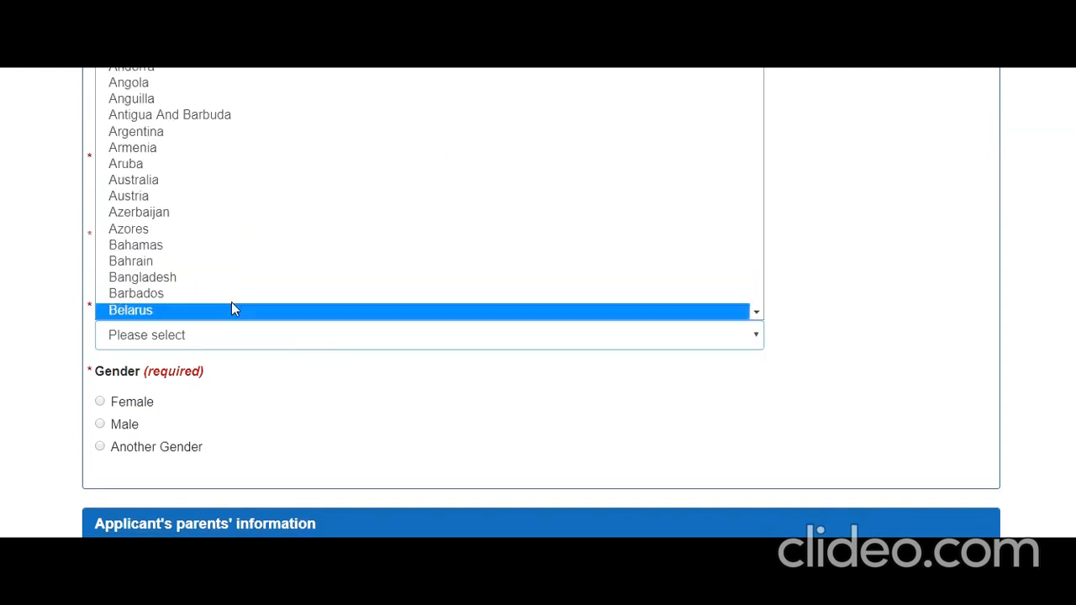
{"action": "type", "text": "in"}
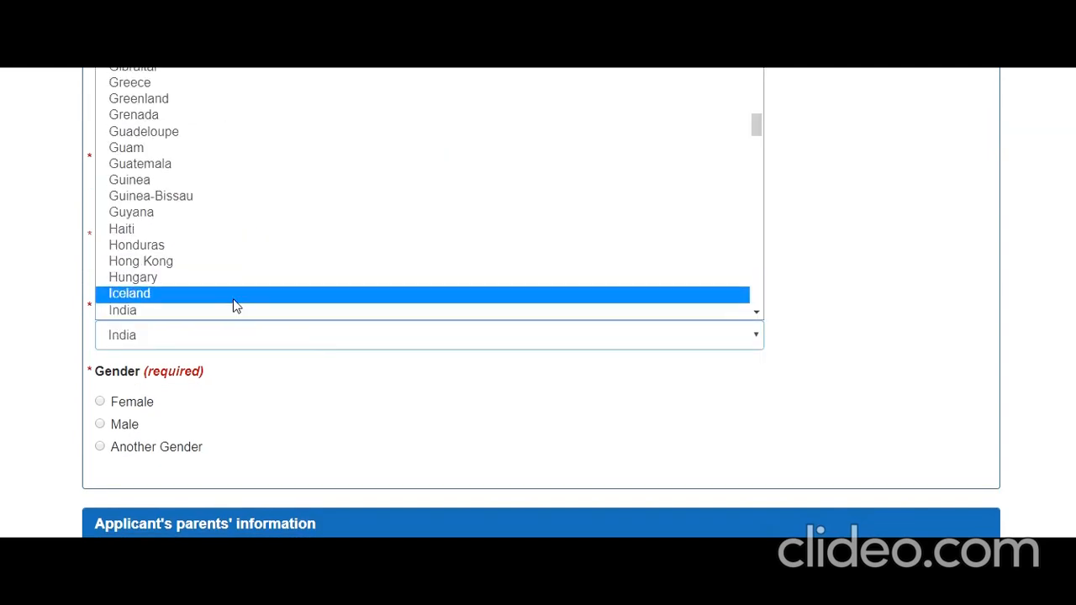
{"action": "left_click", "coordinate": [237, 311]}
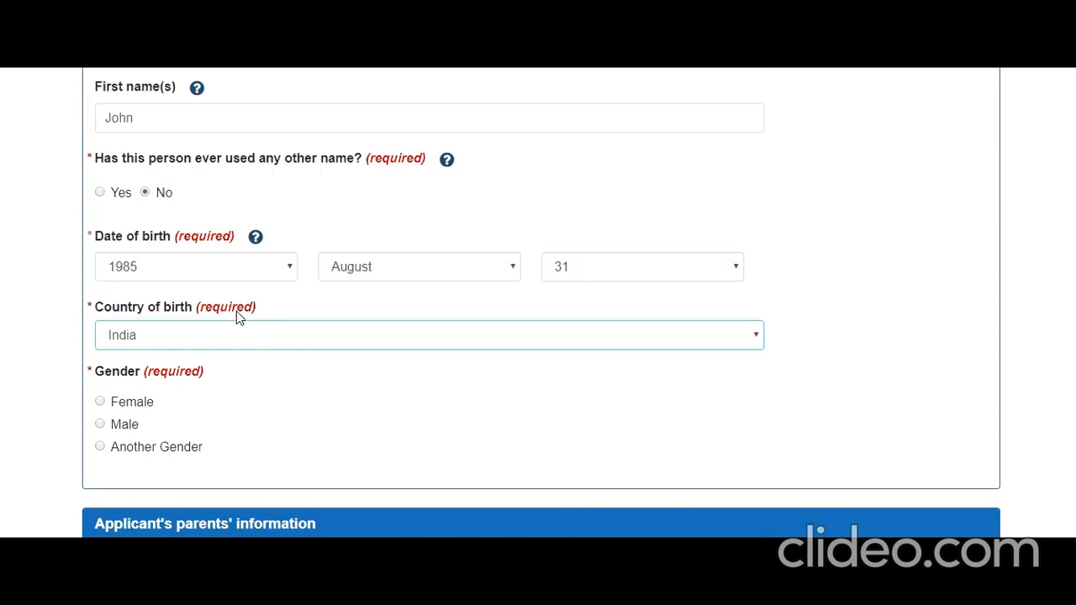
{"action": "scroll", "coordinate": [159, 351], "scroll_direction": "down", "scroll_amount": 2}
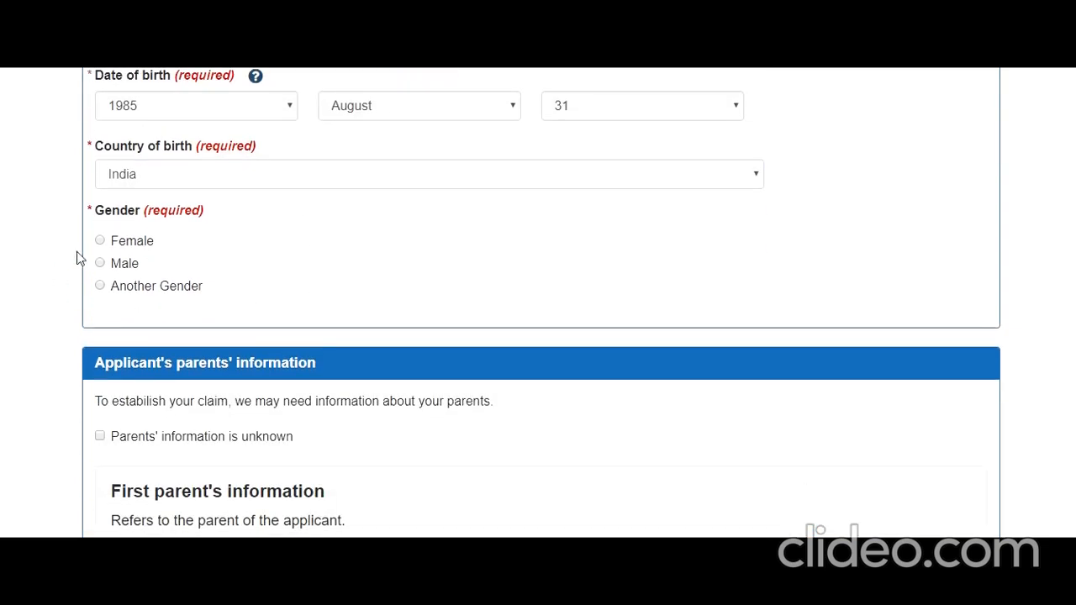
{"action": "left_click", "coordinate": [100, 264]}
{"action": "scroll", "coordinate": [183, 328], "scroll_direction": "down", "scroll_amount": 2}
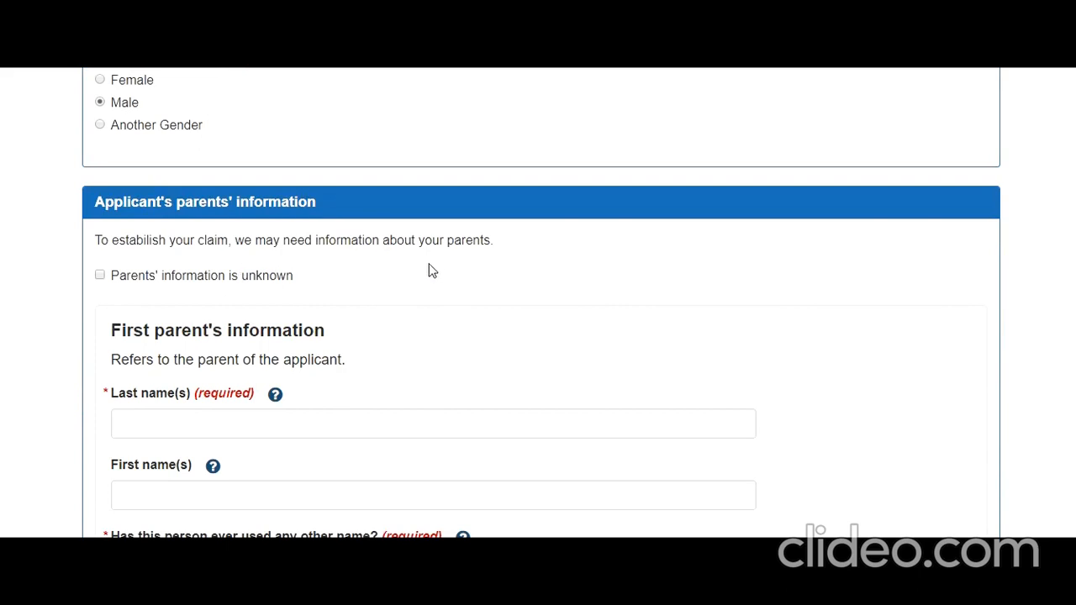
Enter the first parent's last and first names and answer No to other names.
{"action": "scroll", "coordinate": [444, 269], "scroll_direction": "down", "scroll_amount": 2}
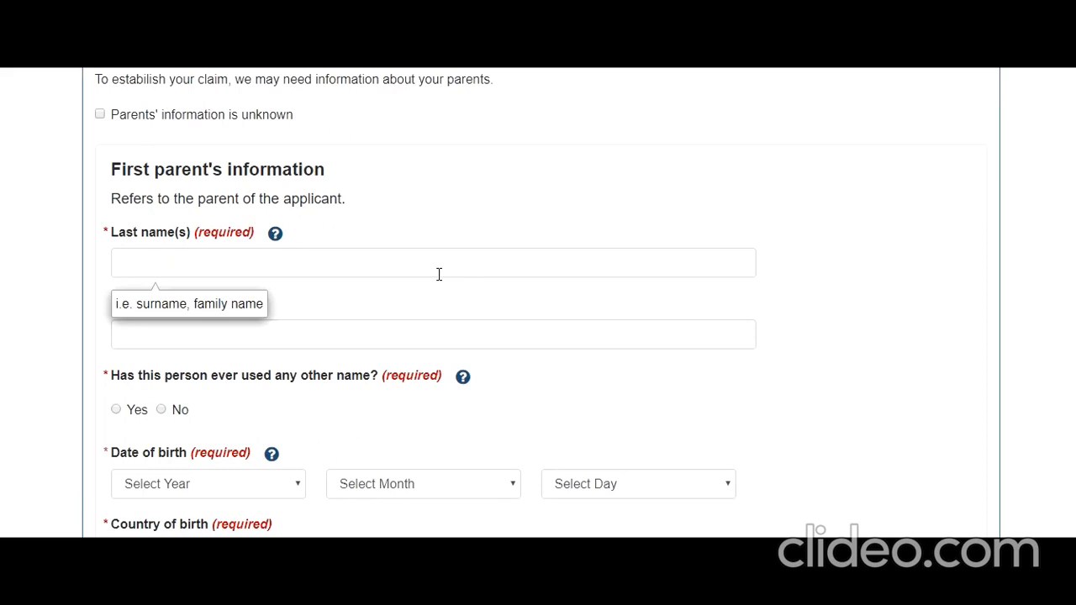
{"action": "left_click", "coordinate": [100, 115]}
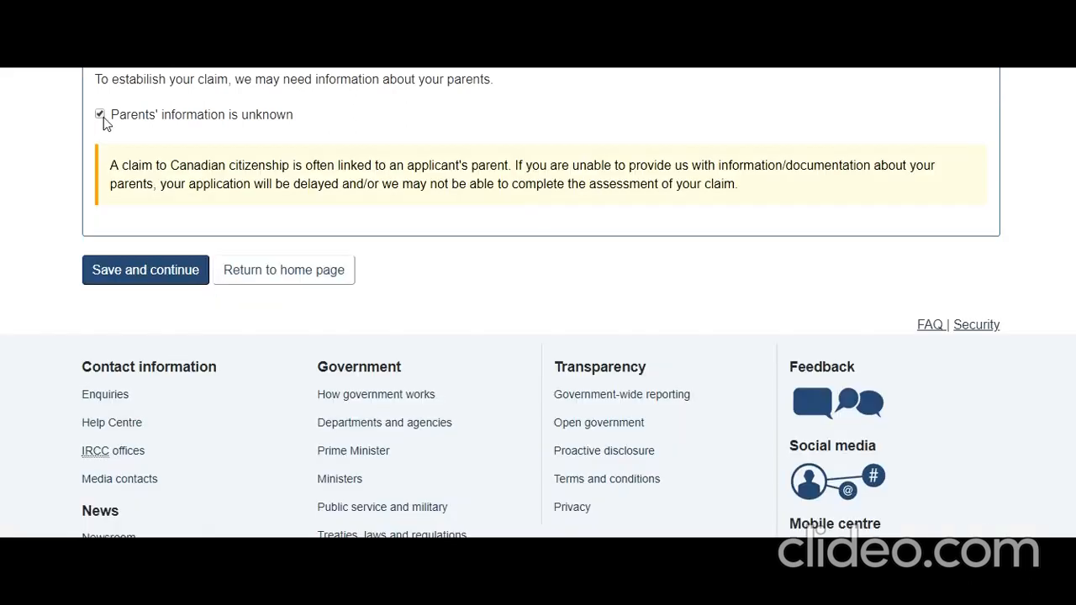
{"action": "left_click", "coordinate": [100, 115]}
{"action": "scroll", "coordinate": [162, 304], "scroll_direction": "down", "scroll_amount": 1}
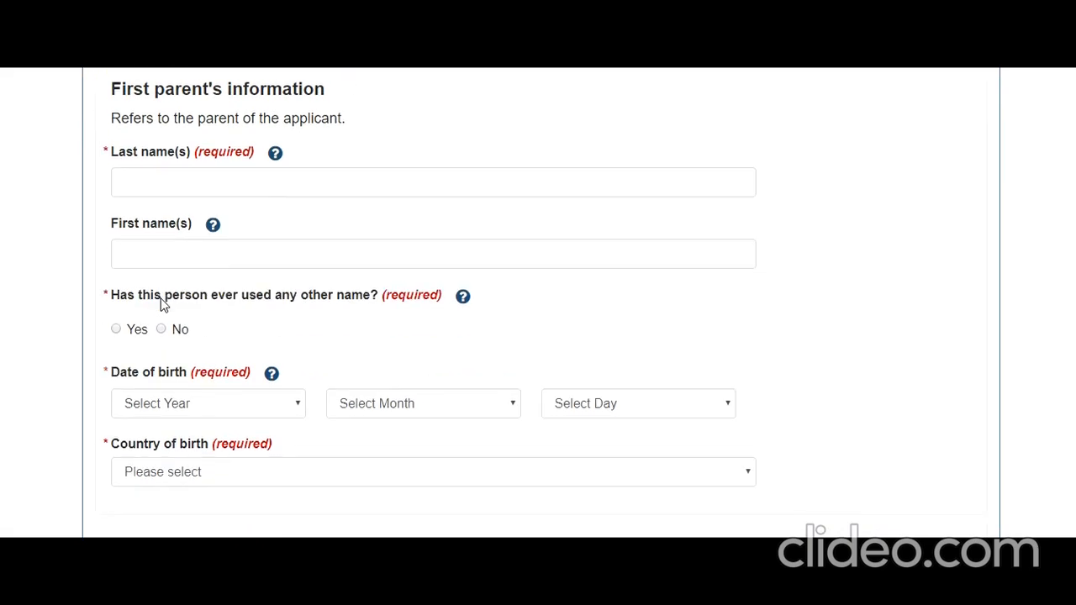
{"action": "left_click", "coordinate": [195, 185]}
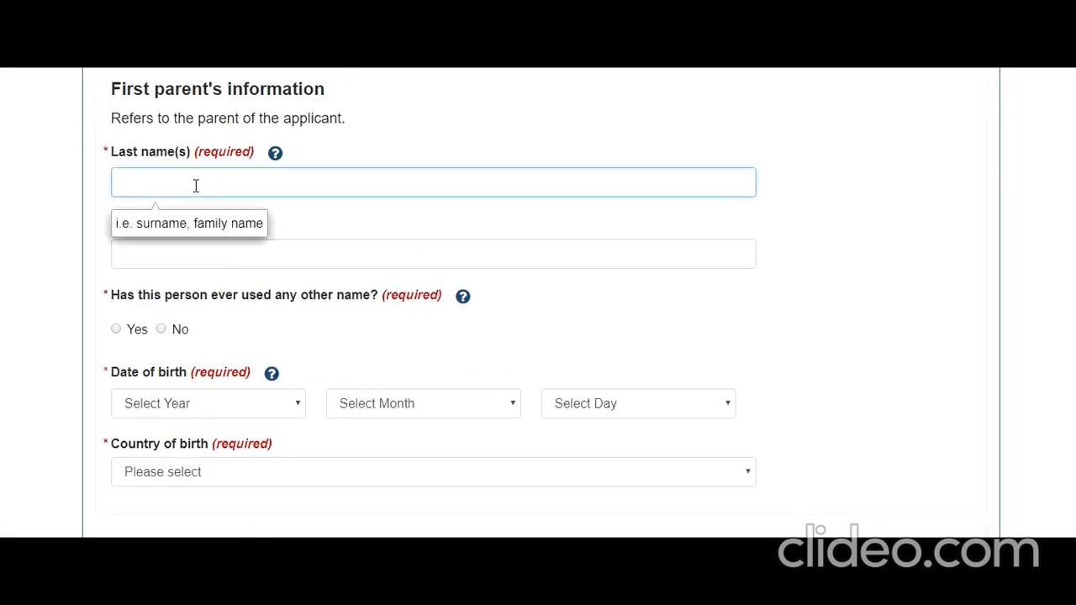
{"action": "key", "text": "Tab"}
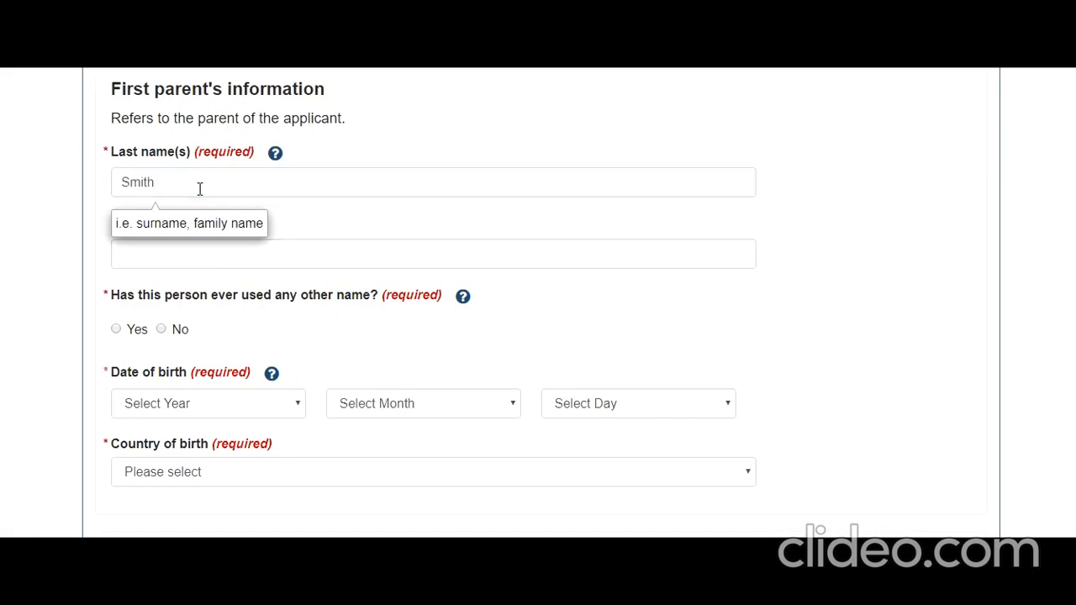
{"action": "left_click", "coordinate": [147, 261]}
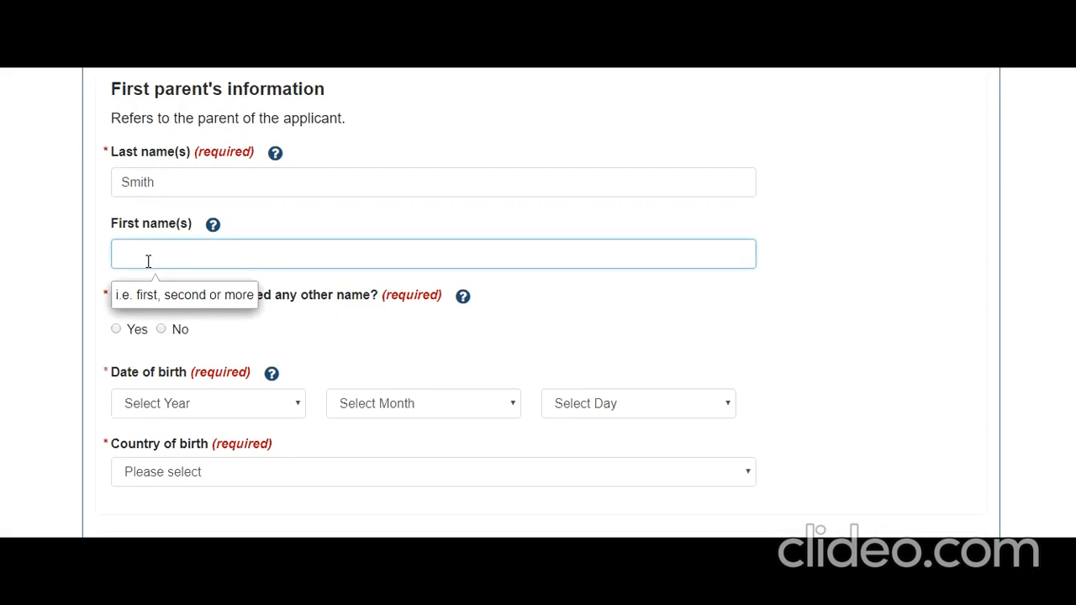
{"action": "type", "text": "David"}
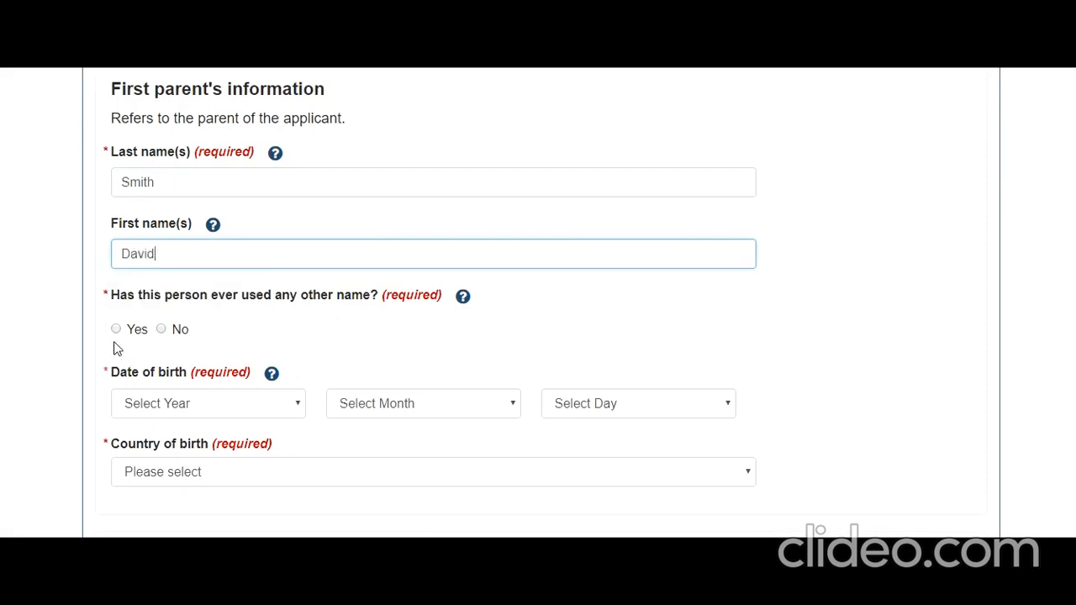
{"action": "left_click", "coordinate": [161, 331]}
Set the first parent's birth date to 01 February 1955 and country of birth to India.
{"action": "scroll", "coordinate": [269, 298], "scroll_direction": "down", "scroll_amount": 2}
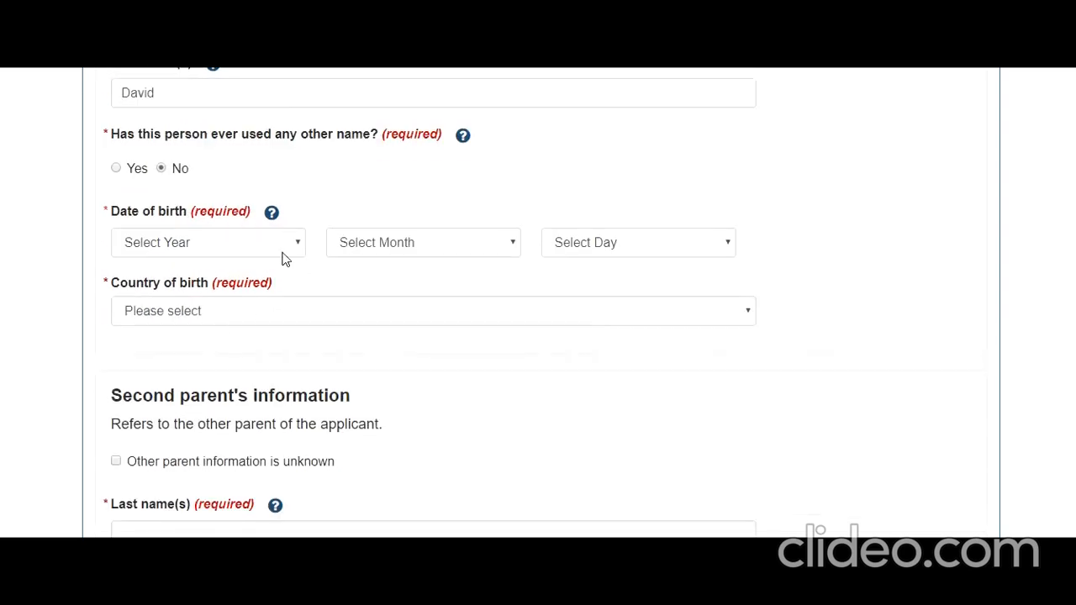
{"action": "left_click", "coordinate": [284, 254]}
{"action": "left_click_drag", "start_coordinate": [305, 301], "coordinate": [294, 428]}
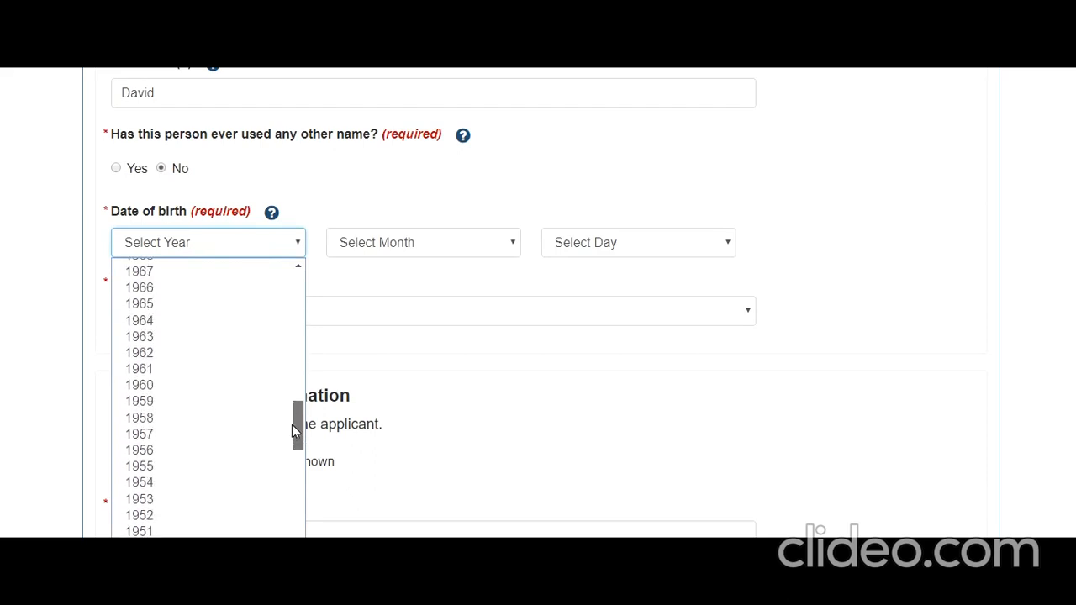
{"action": "left_click", "coordinate": [212, 476]}
{"action": "left_click", "coordinate": [424, 249]}
{"action": "left_click", "coordinate": [404, 301]}
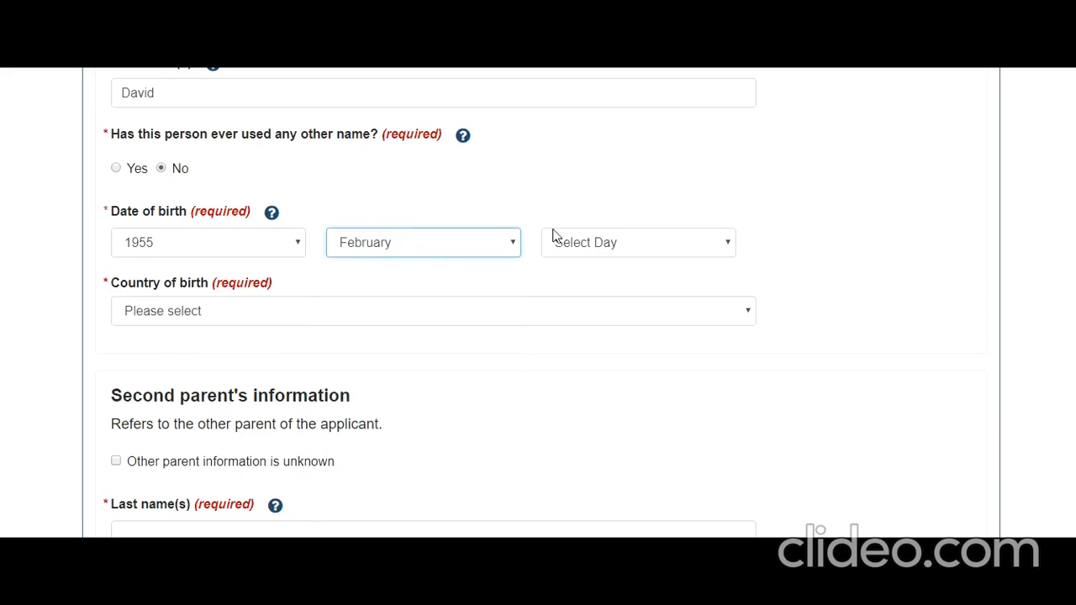
{"action": "left_click", "coordinate": [575, 242]}
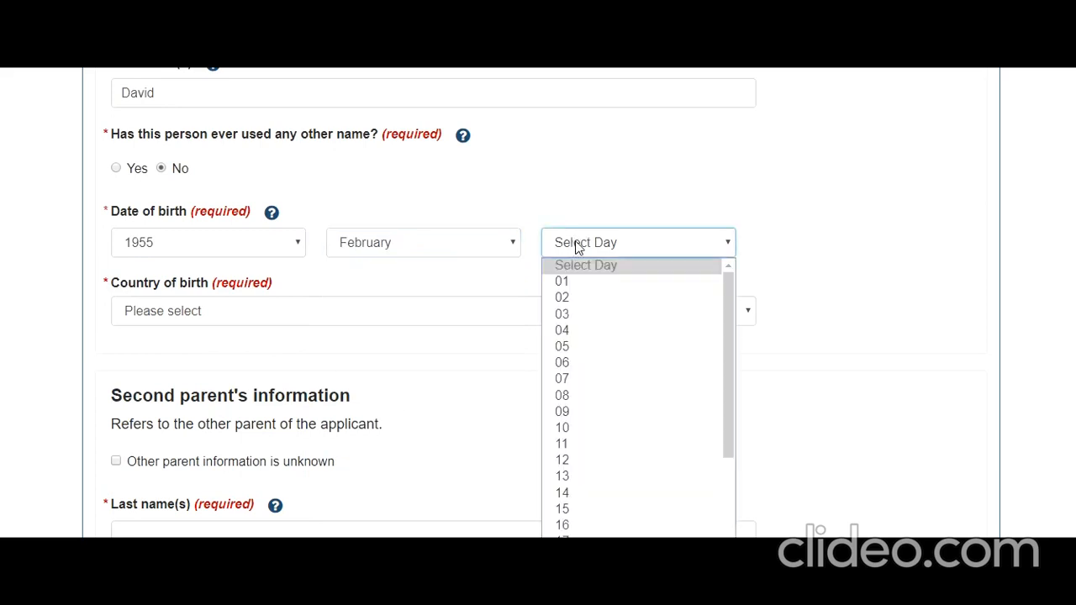
{"action": "left_click", "coordinate": [589, 282]}
{"action": "left_click", "coordinate": [339, 313]}
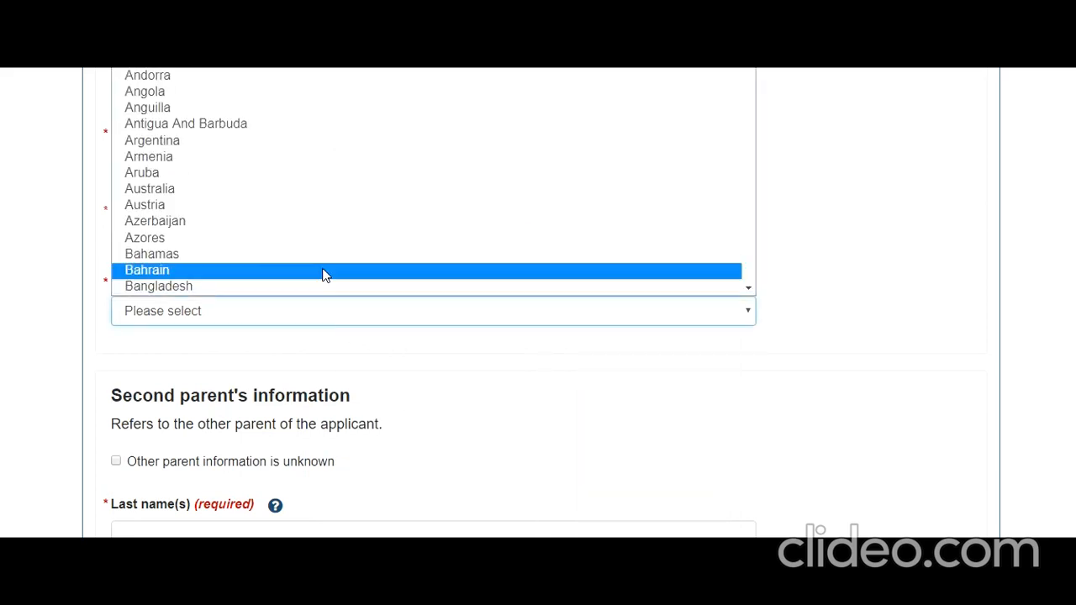
{"action": "key", "text": "i"}
{"action": "key", "text": "n"}
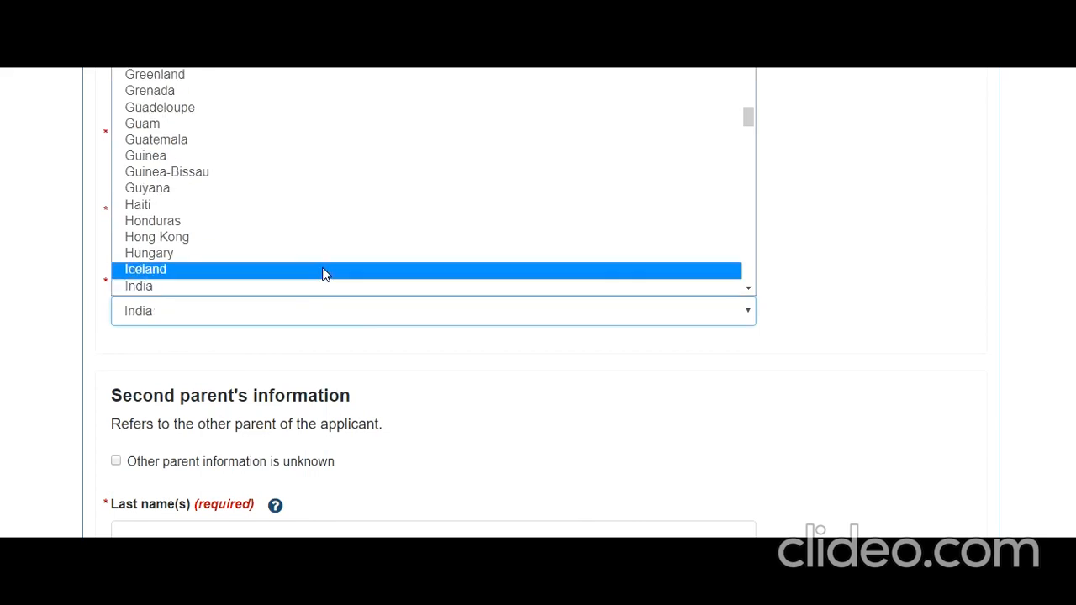
{"action": "left_click", "coordinate": [325, 288]}
Enter the second parent's last and first names and answer No to other names.
{"action": "left_click", "coordinate": [466, 391]}
{"action": "scroll", "coordinate": [469, 398], "scroll_direction": "down", "scroll_amount": 1}
{"action": "scroll", "coordinate": [470, 399], "scroll_direction": "down", "scroll_amount": 3}
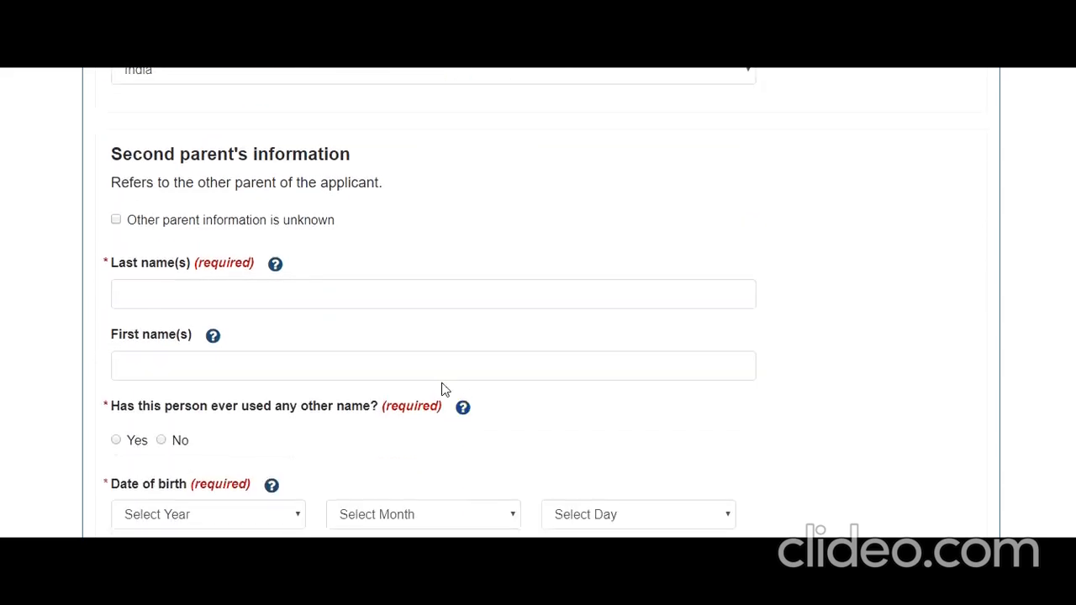
{"action": "left_click", "coordinate": [310, 299]}
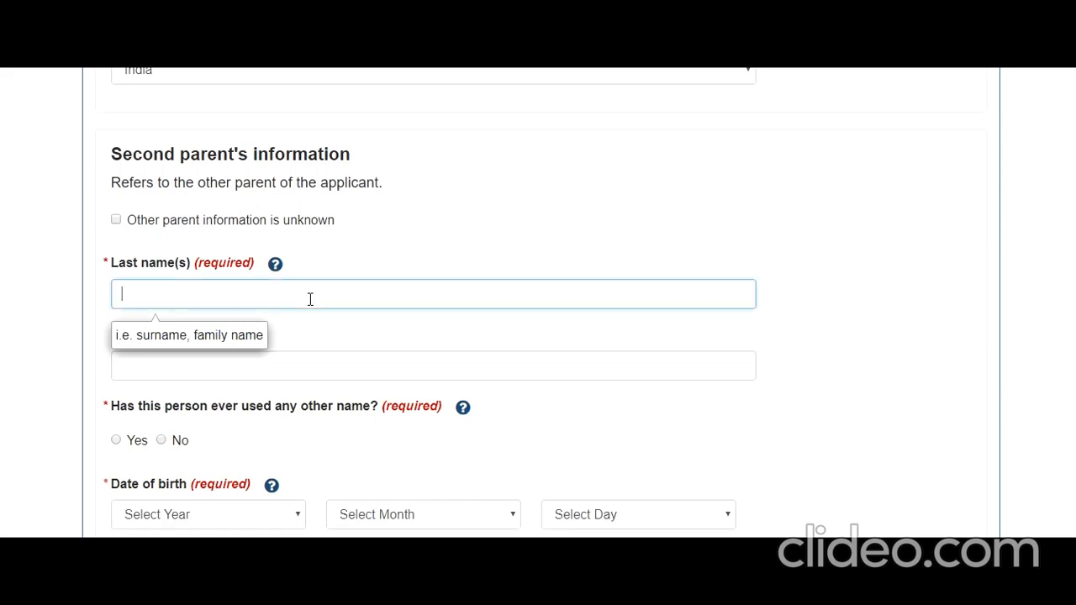
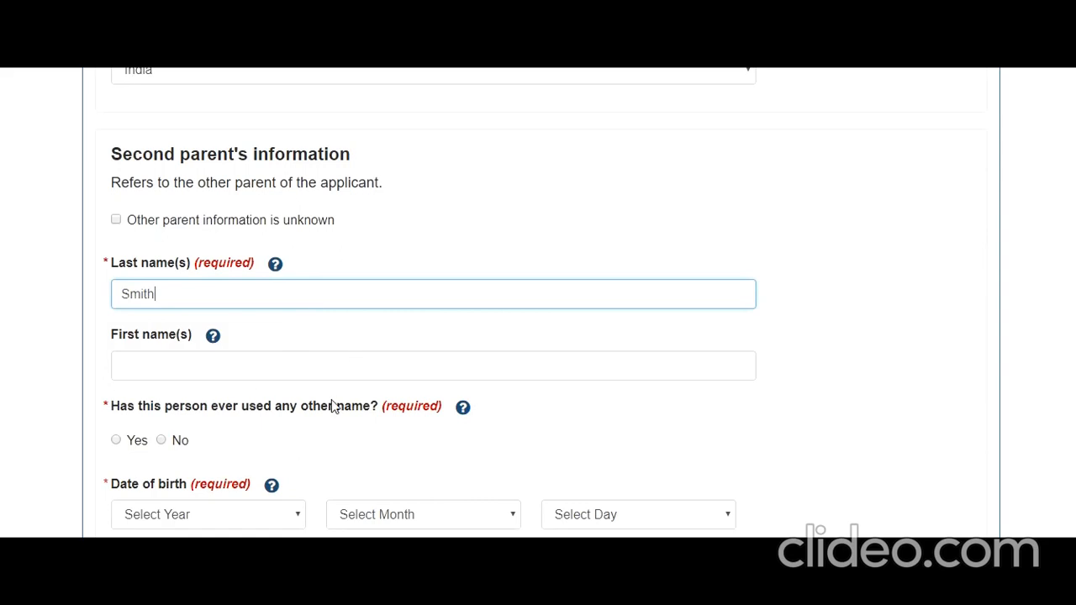
{"action": "left_click", "coordinate": [310, 369]}
{"action": "type", "text": "Elizabeth"}
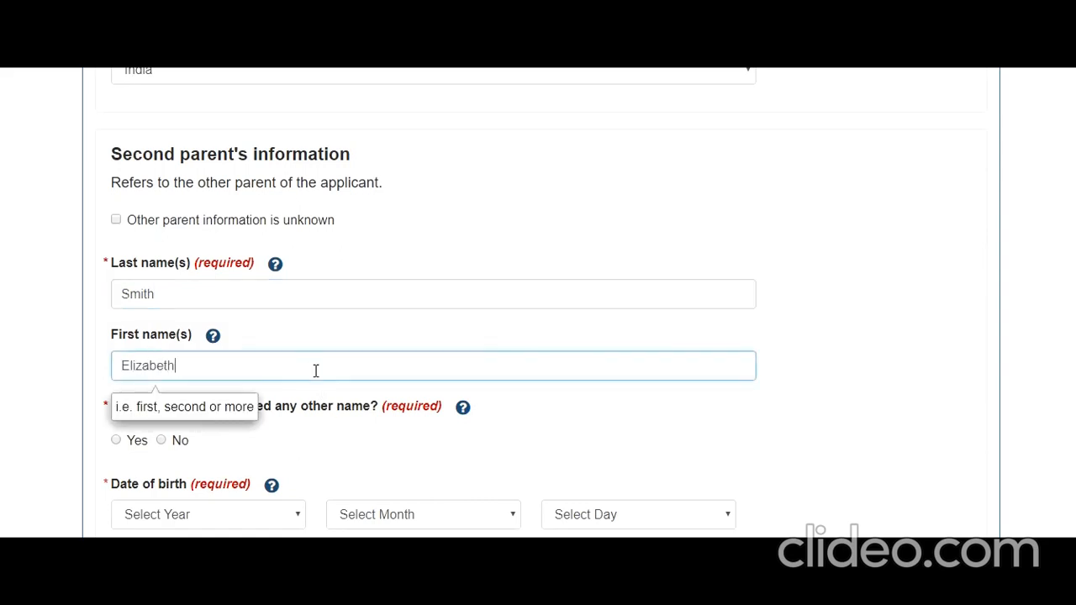
{"action": "left_click", "coordinate": [161, 440]}
Set the second parent's birth date to 05 April 1960.
{"action": "scroll", "coordinate": [257, 435], "scroll_direction": "down", "scroll_amount": 2}
{"action": "left_click", "coordinate": [294, 353]}
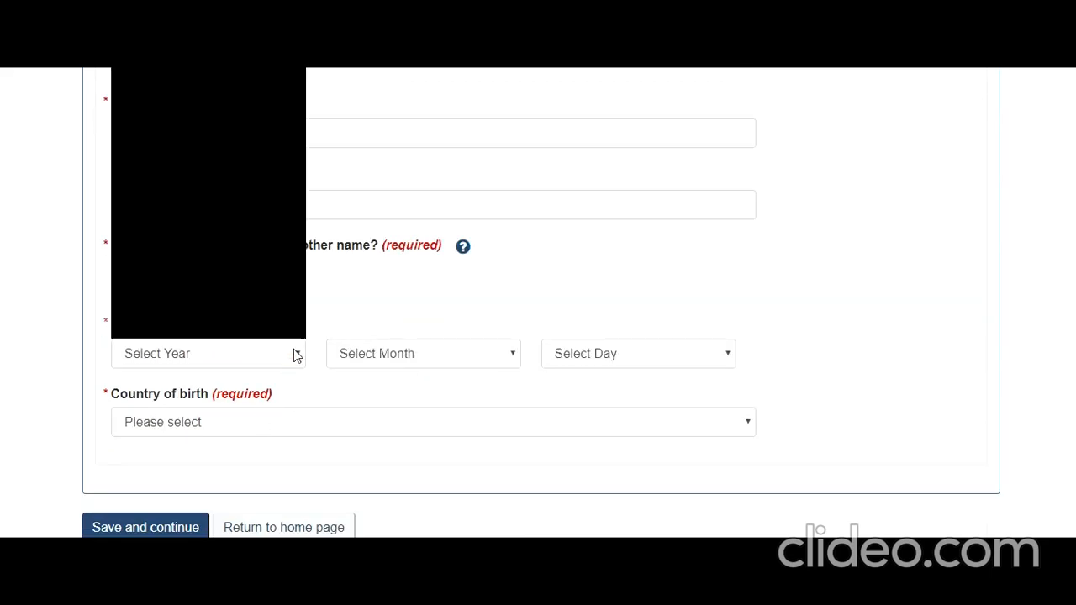
{"action": "scroll", "coordinate": [201, 239], "scroll_direction": "down", "scroll_amount": 15}
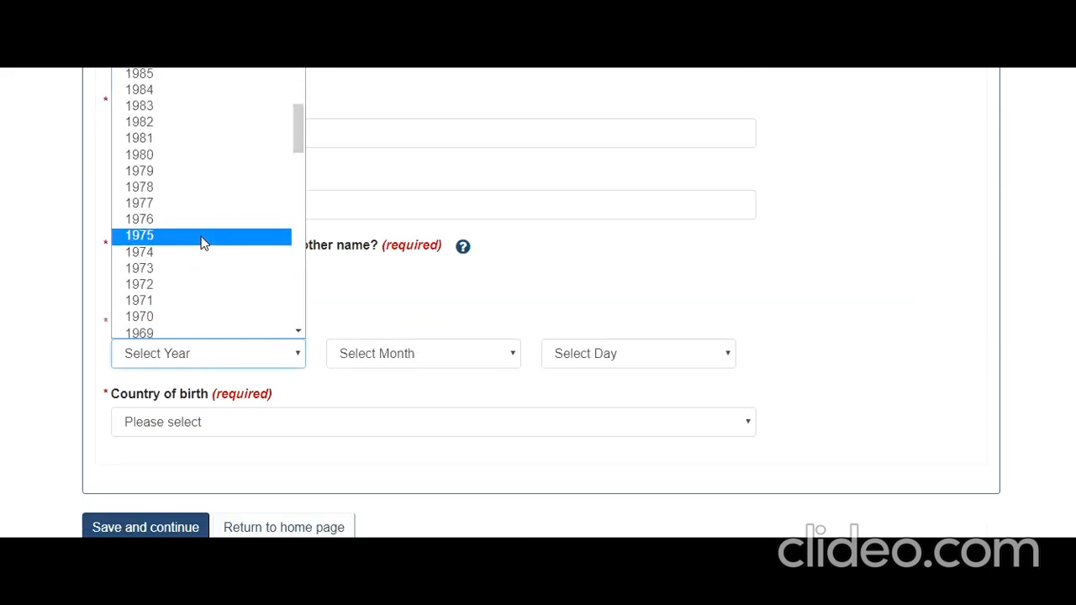
{"action": "scroll", "coordinate": [201, 239], "scroll_direction": "down", "scroll_amount": 1}
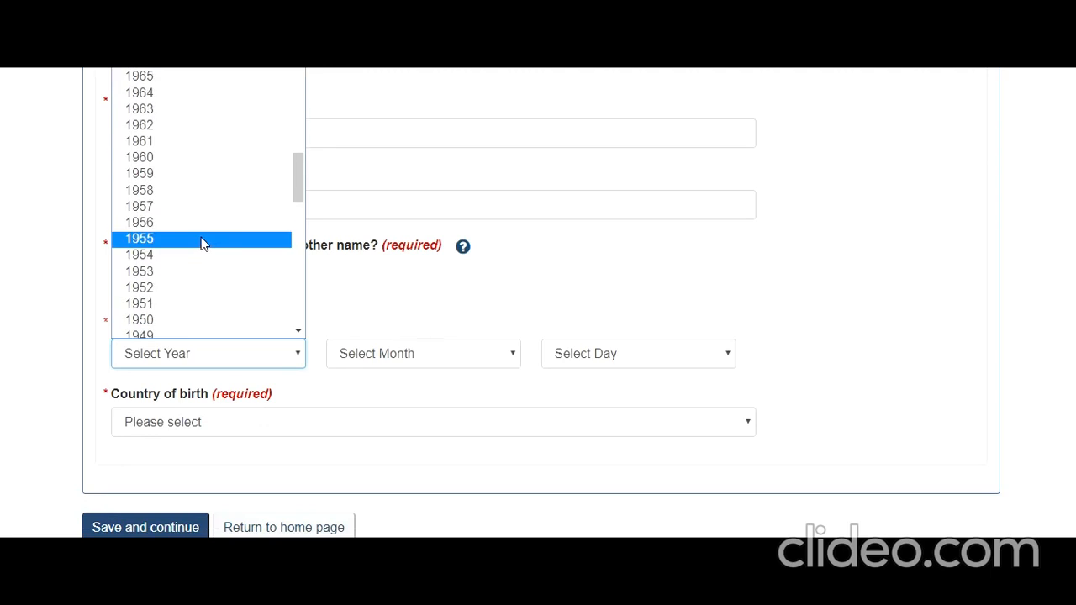
{"action": "left_click", "coordinate": [172, 159]}
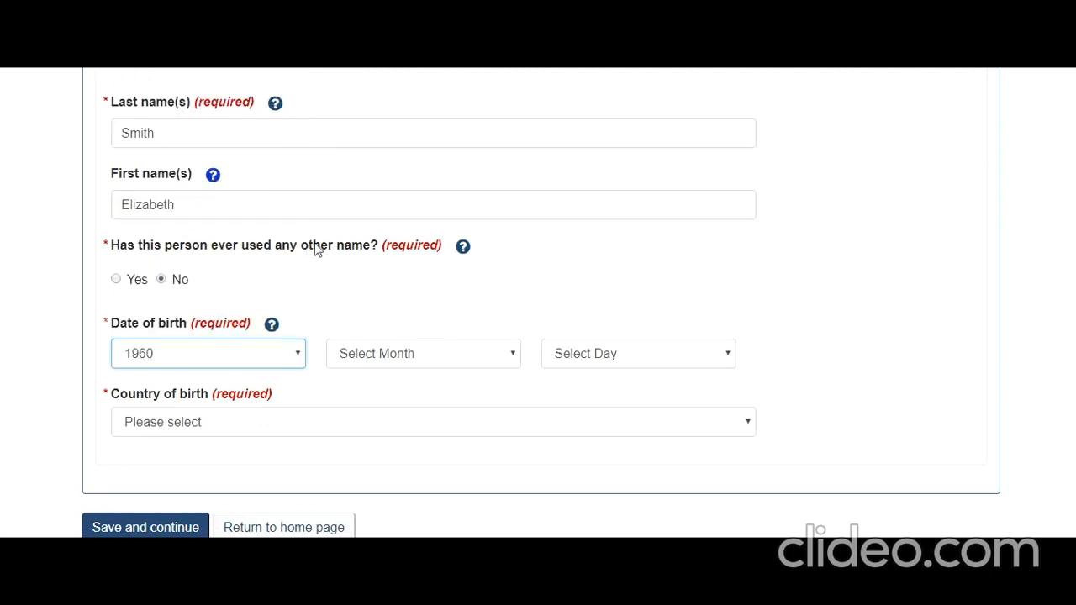
{"action": "left_click", "coordinate": [394, 364]}
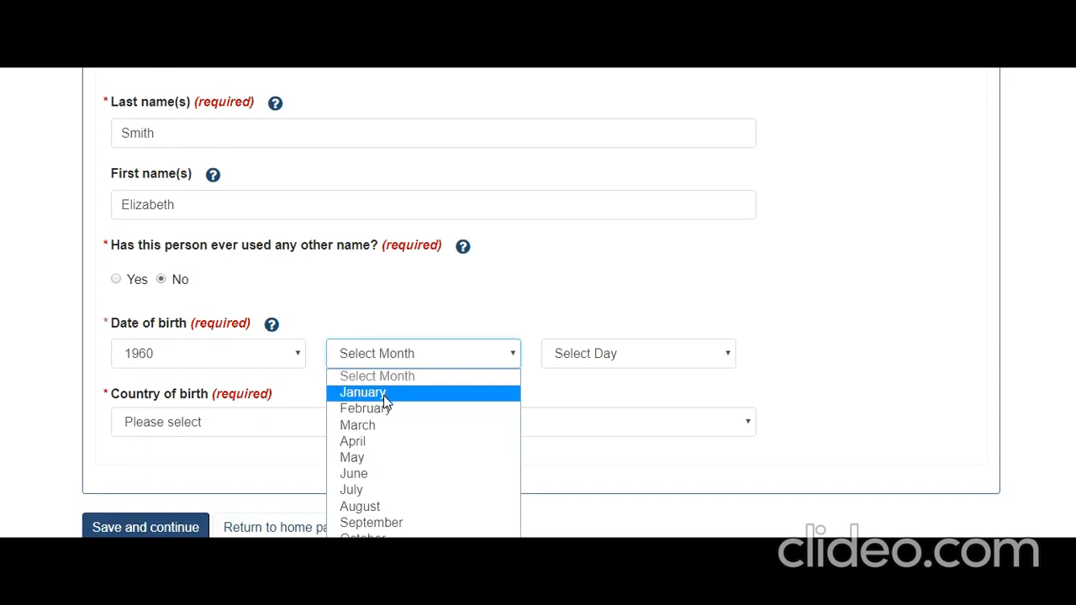
{"action": "key", "text": "Down"}
{"action": "key", "text": "Down"}
{"action": "key", "text": "Down"}
{"action": "key", "text": "Return"}
{"action": "left_click", "coordinate": [599, 357]}
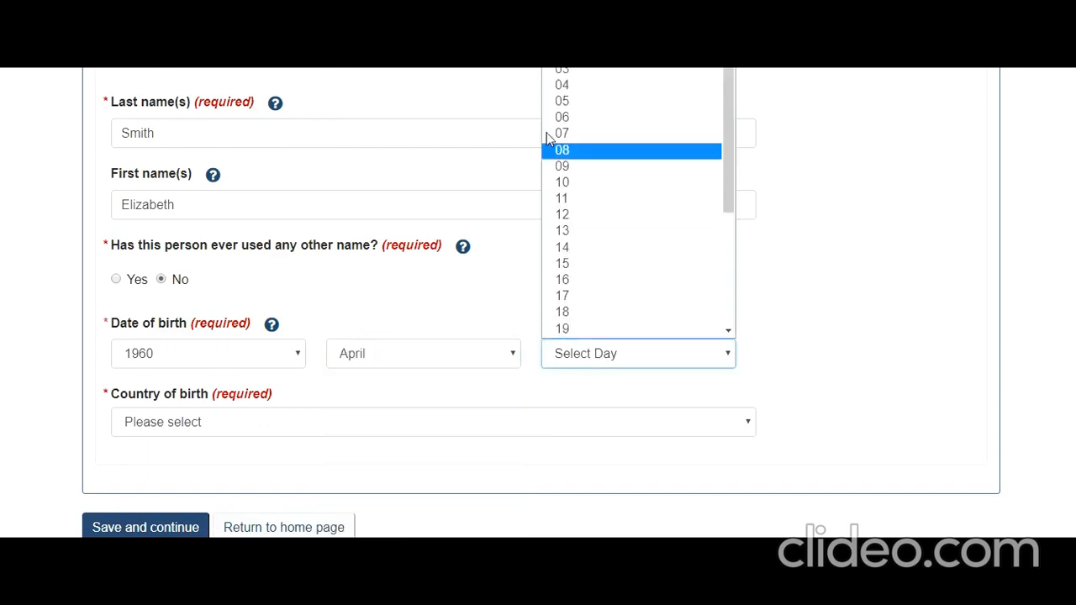
{"action": "left_click", "coordinate": [555, 101]}
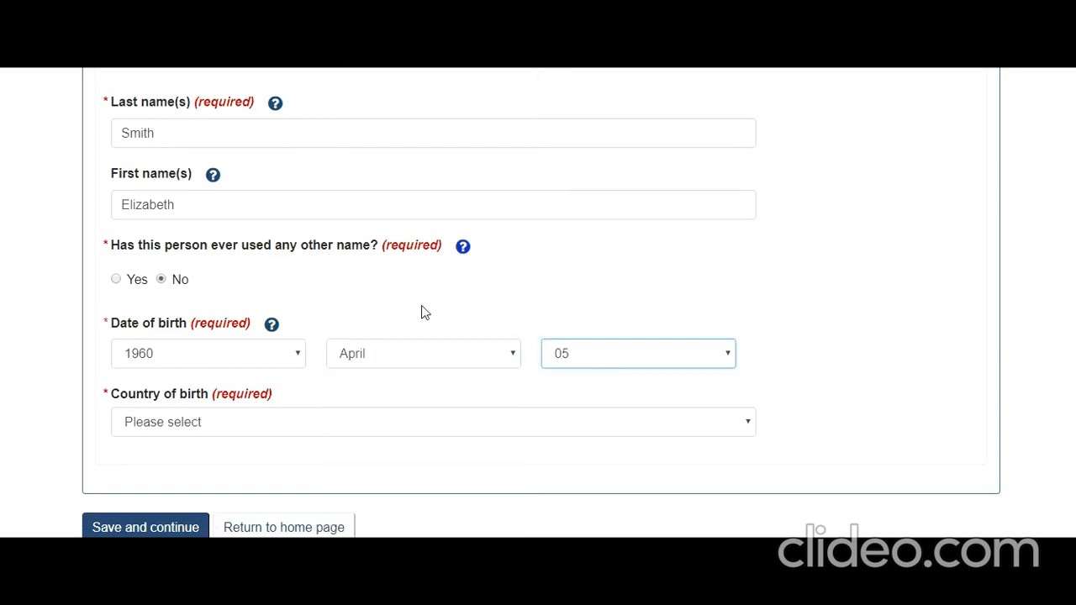
Set the second parent's country of birth to India and save the parent details.
{"action": "left_click", "coordinate": [346, 430]}
{"action": "type", "text": "in"}
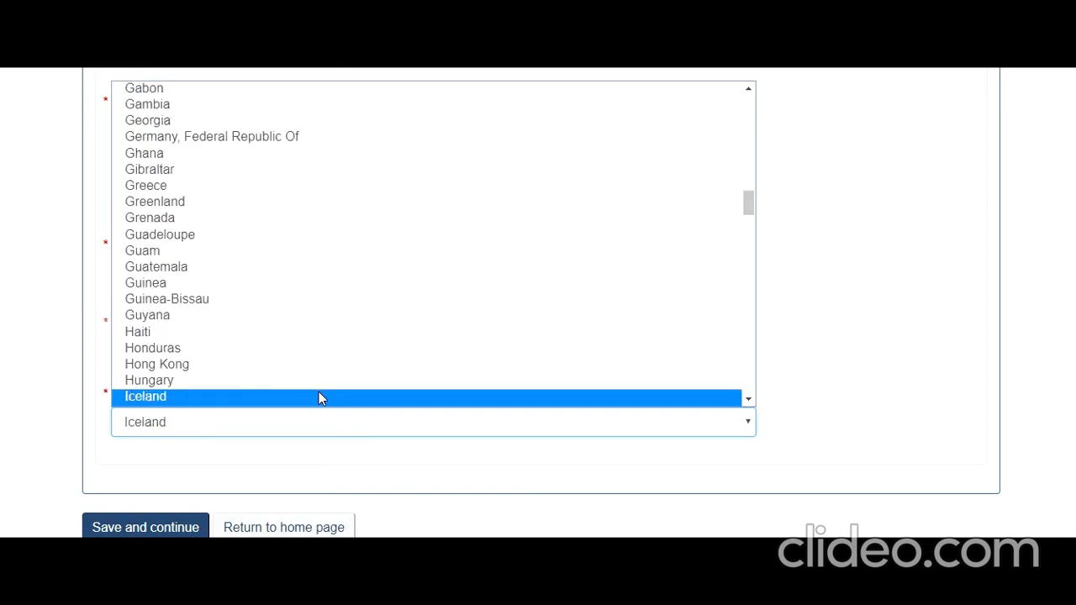
{"action": "key", "text": "Return"}
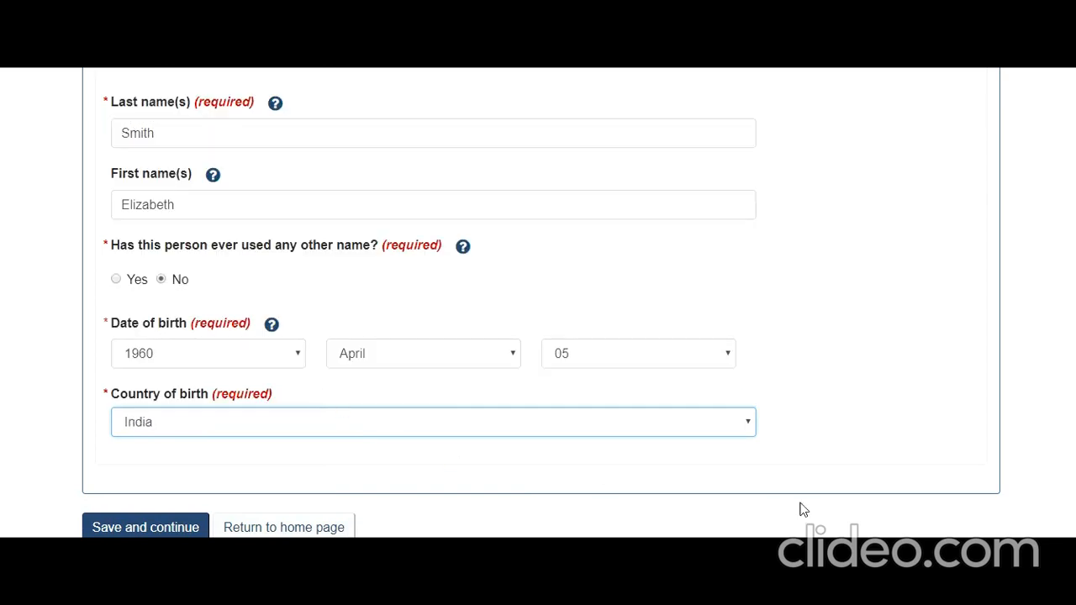
{"action": "left_click", "coordinate": [670, 514]}
{"action": "scroll", "coordinate": [363, 476], "scroll_direction": "down", "scroll_amount": 1}
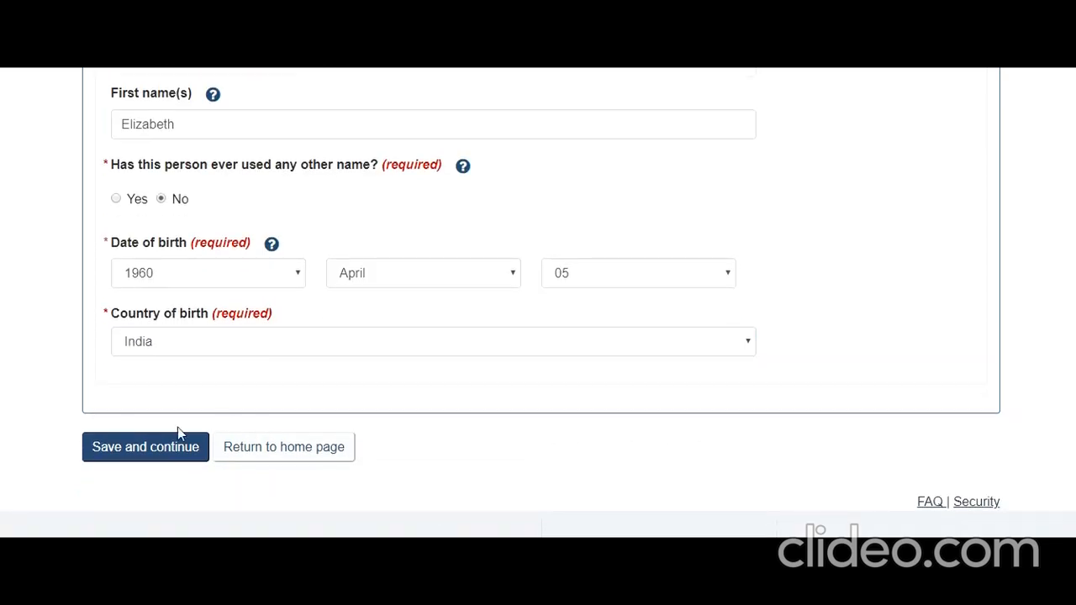
{"action": "left_click", "coordinate": [190, 453]}
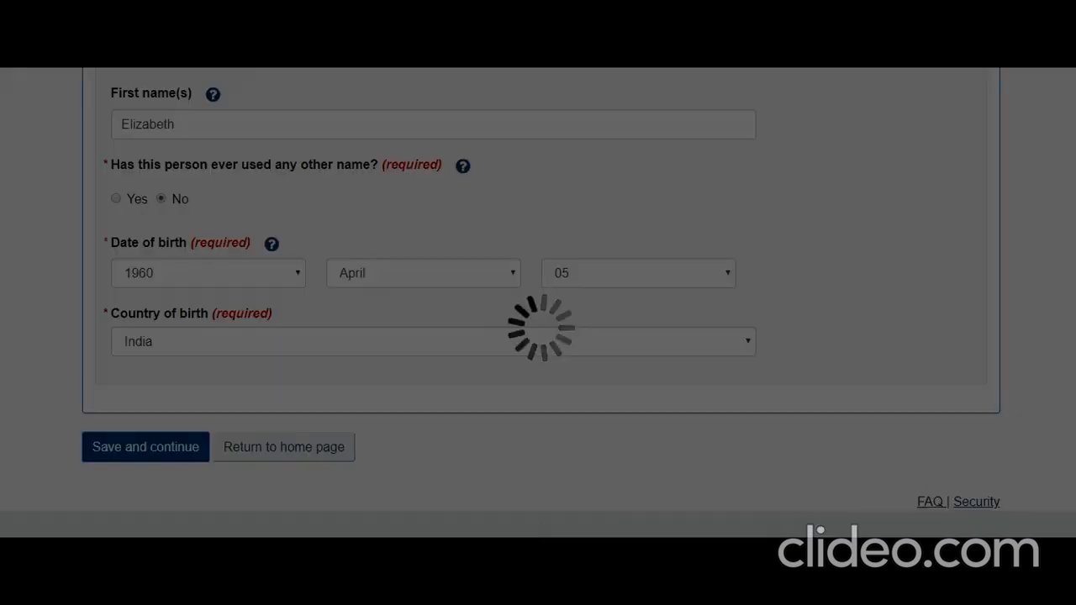
Resume the in-progress Personal details form from the summary and review its Names section.
{"action": "scroll", "coordinate": [471, 384], "scroll_direction": "down", "scroll_amount": 2}
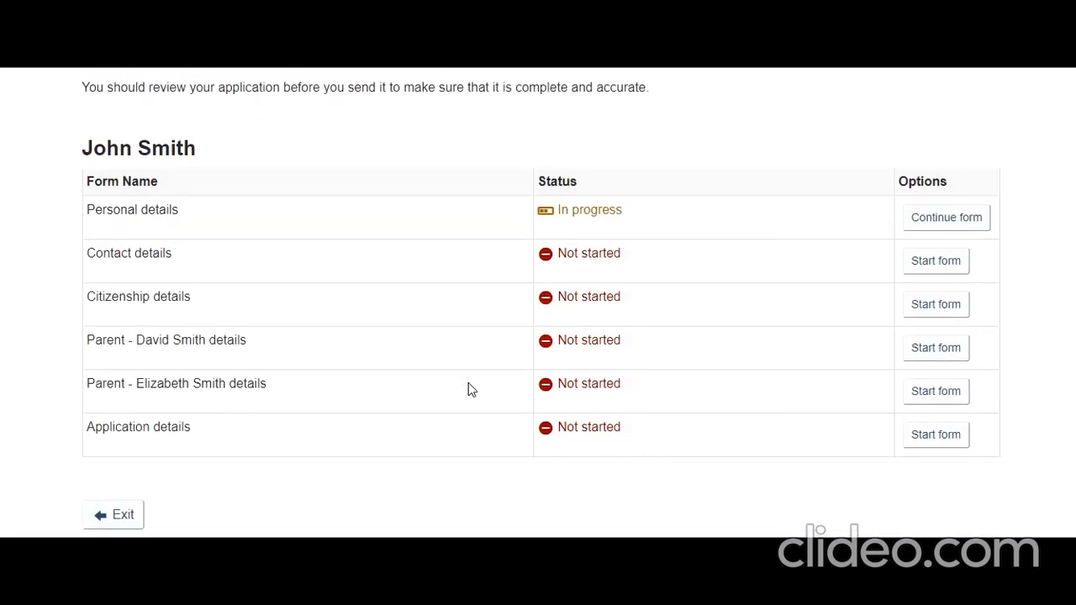
{"action": "scroll", "coordinate": [468, 388], "scroll_direction": "up", "scroll_amount": 2}
{"action": "scroll", "coordinate": [469, 392], "scroll_direction": "down", "scroll_amount": 2}
{"action": "scroll", "coordinate": [762, 382], "scroll_direction": "up", "scroll_amount": 1}
{"action": "left_click", "coordinate": [948, 301]}
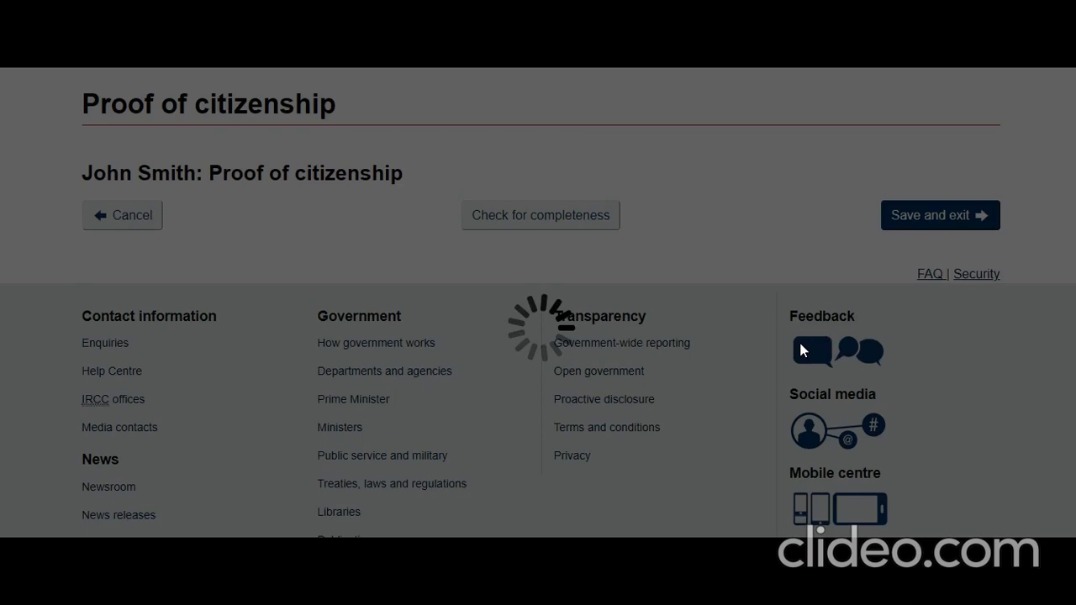
{"action": "scroll", "coordinate": [795, 355], "scroll_direction": "down", "scroll_amount": 1}
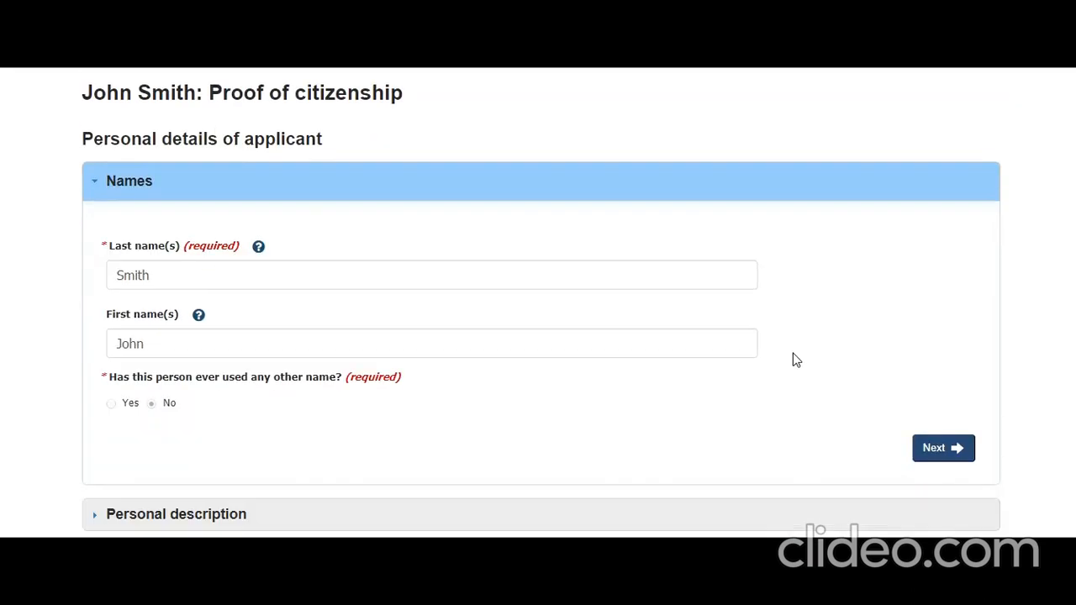
{"action": "scroll", "coordinate": [796, 359], "scroll_direction": "down", "scroll_amount": 3}
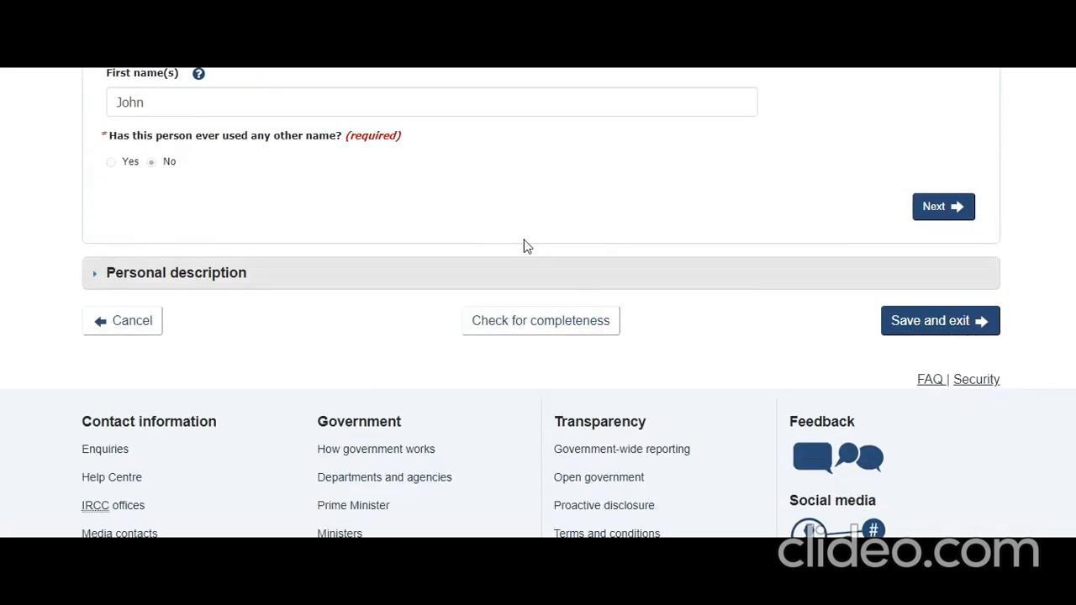
In Personal description, enter New Delhi as the city of birth.
{"action": "left_click", "coordinate": [109, 276]}
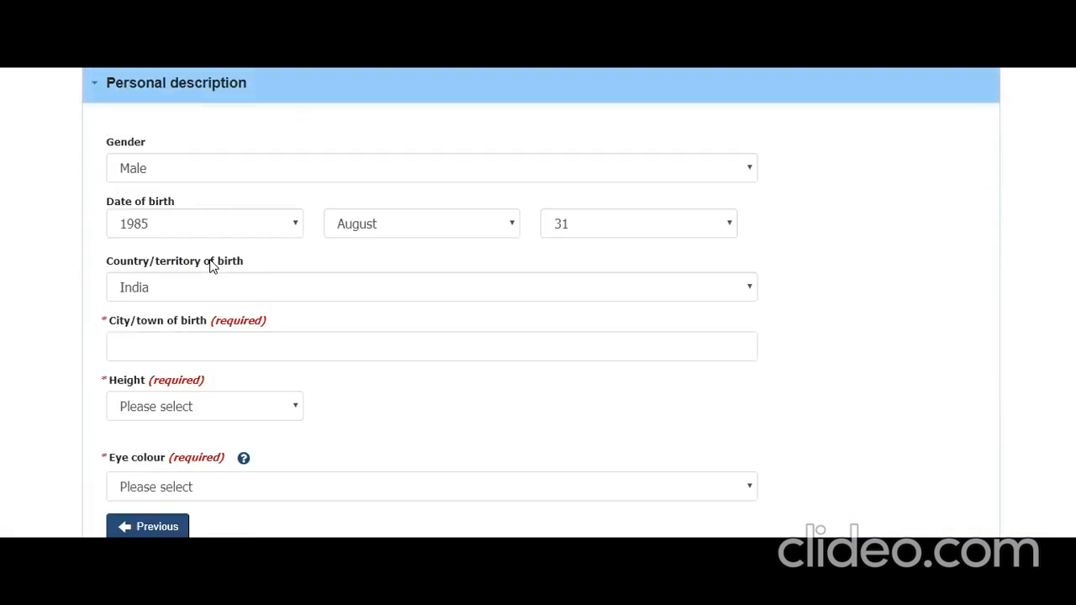
{"action": "left_click", "coordinate": [184, 345]}
{"action": "type", "text": "n"}
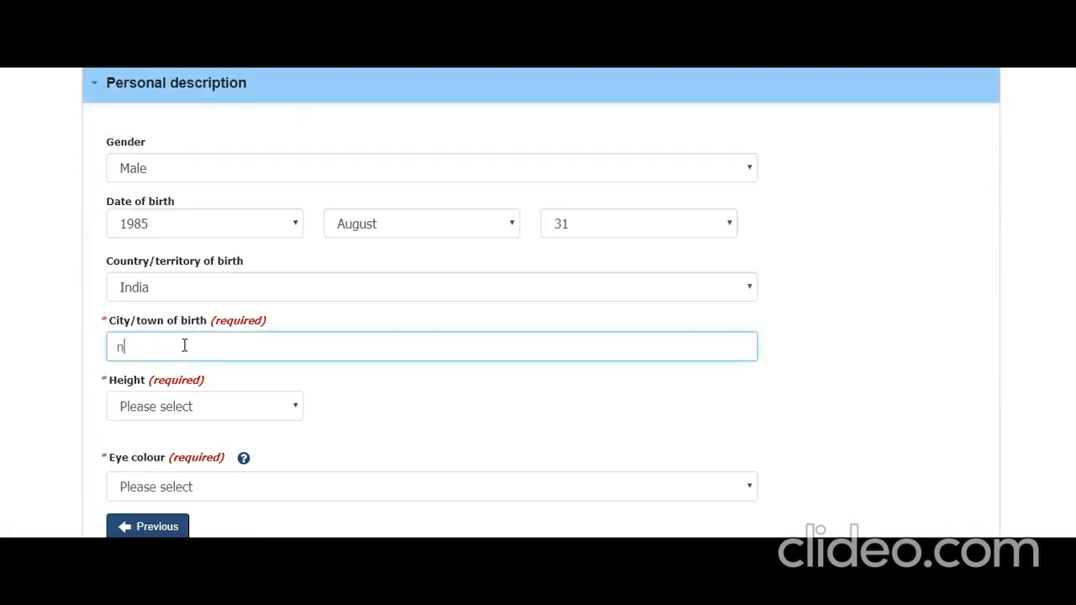
{"action": "type", "text": "ew D"}
{"action": "key", "text": "BackSpace"}
{"action": "key", "text": "BackSpace"}
{"action": "type", "text": "New Delh"}
Set height to 6 ft 0 in and eye colour to Black, then save and exit.
{"action": "left_click", "coordinate": [196, 409]}
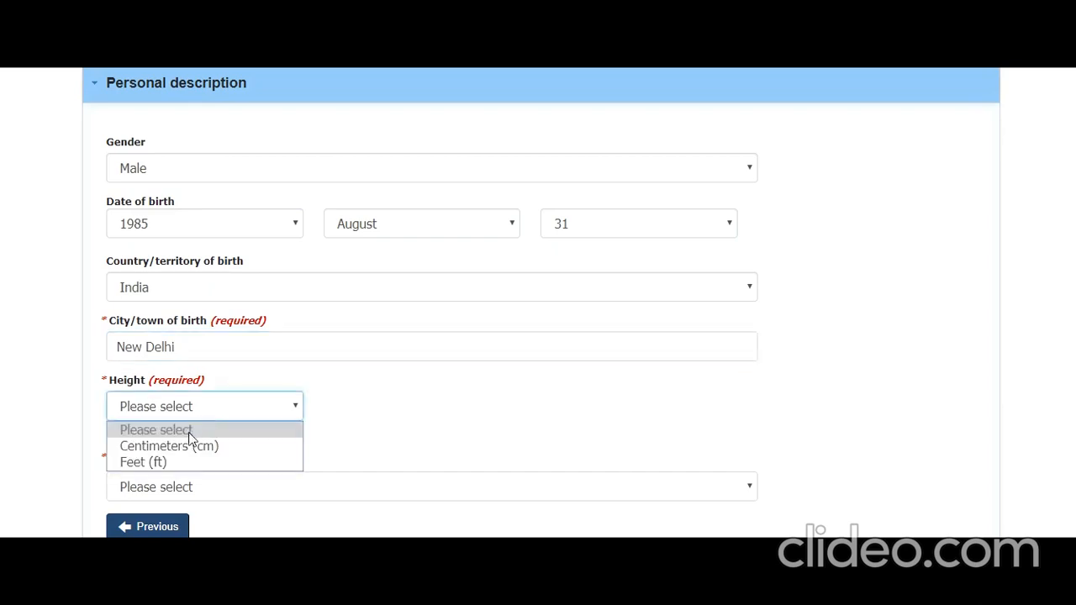
{"action": "left_click", "coordinate": [194, 468]}
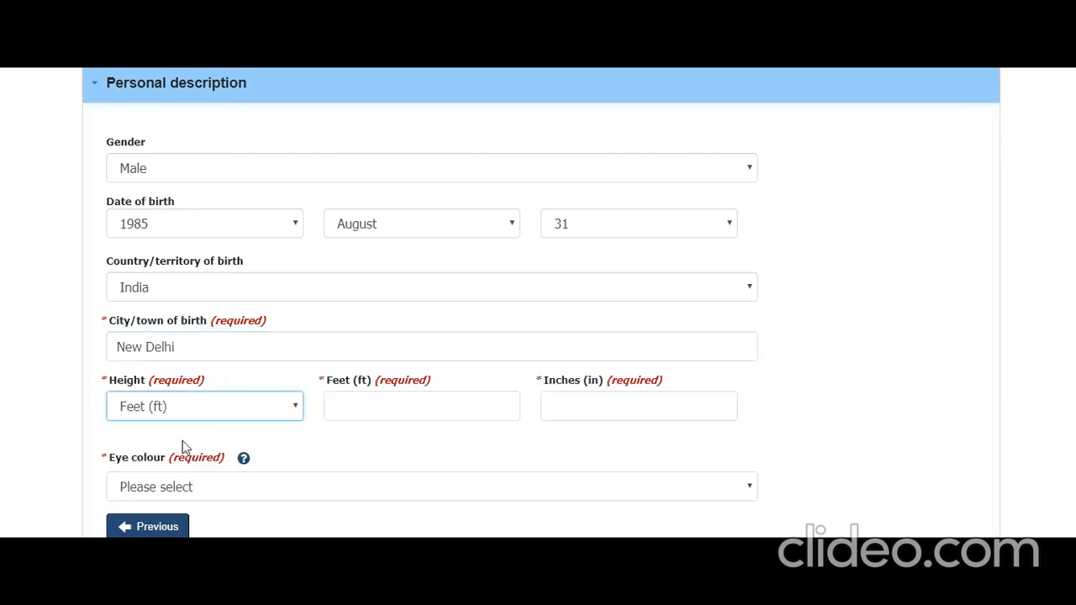
{"action": "left_click", "coordinate": [413, 405]}
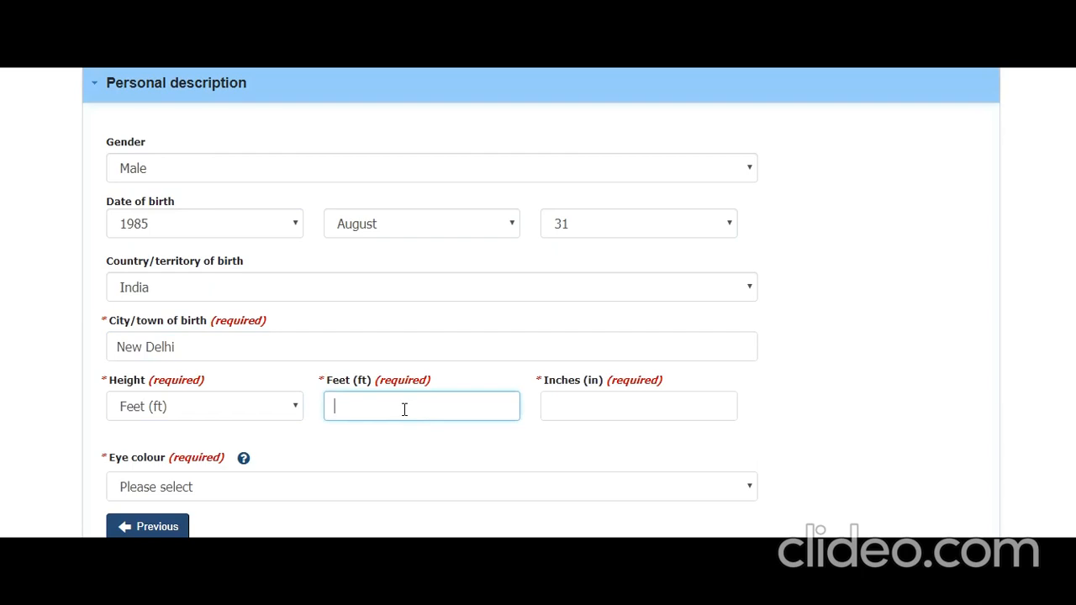
{"action": "key", "text": "Tab"}
{"action": "type", "text": "0"}
{"action": "left_click", "coordinate": [312, 488]}
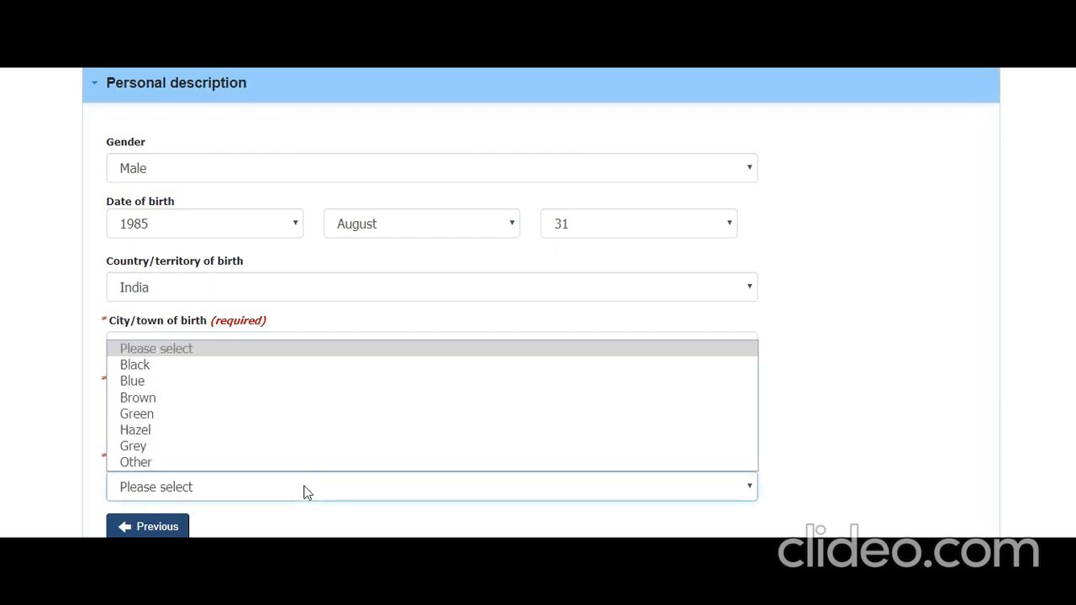
{"action": "left_click", "coordinate": [243, 365]}
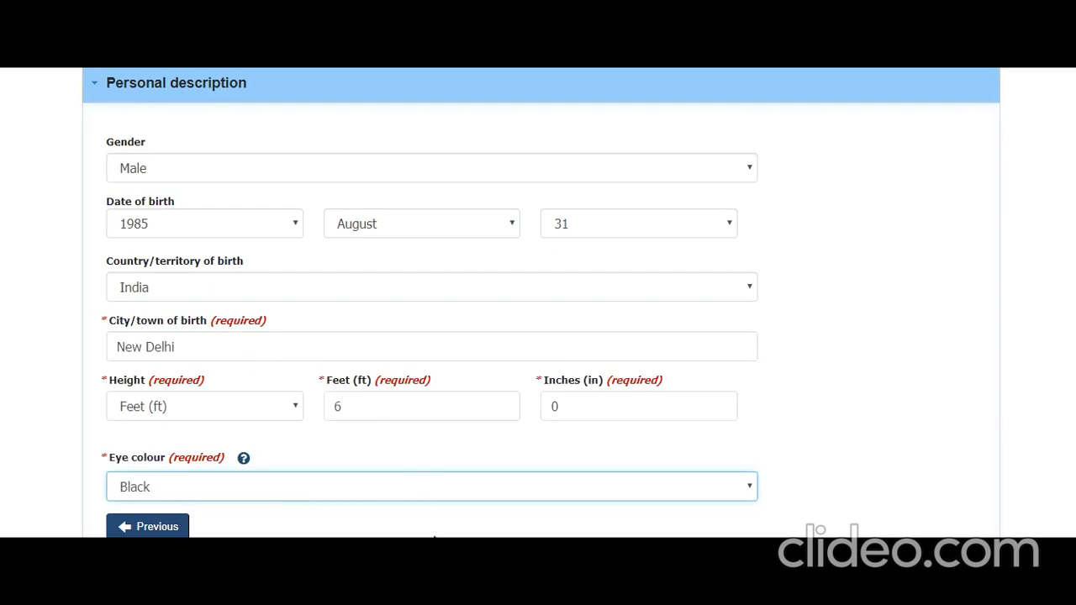
{"action": "scroll", "coordinate": [433, 533], "scroll_direction": "down", "scroll_amount": 2}
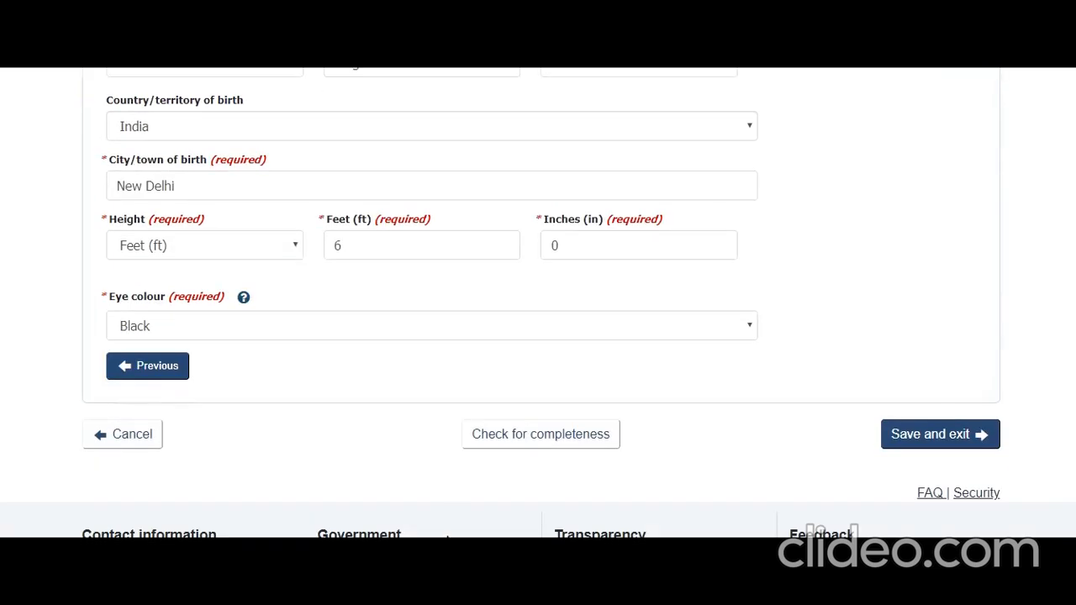
{"action": "left_click", "coordinate": [901, 435]}
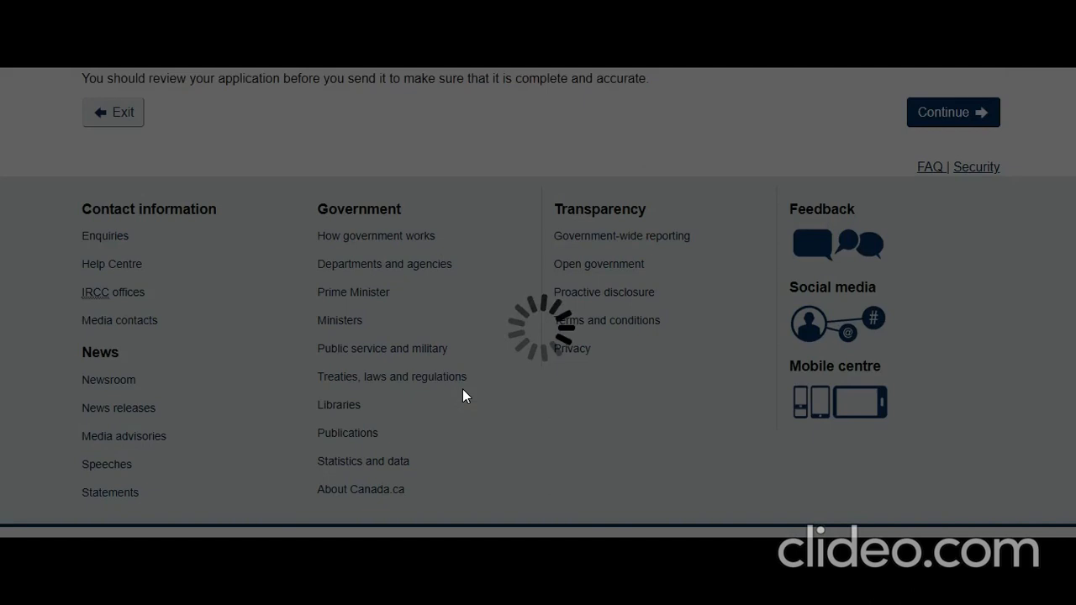
Start the contact details form with English correspondence and the applicant's e-mail address.
{"action": "scroll", "coordinate": [462, 395], "scroll_direction": "up", "scroll_amount": 4}
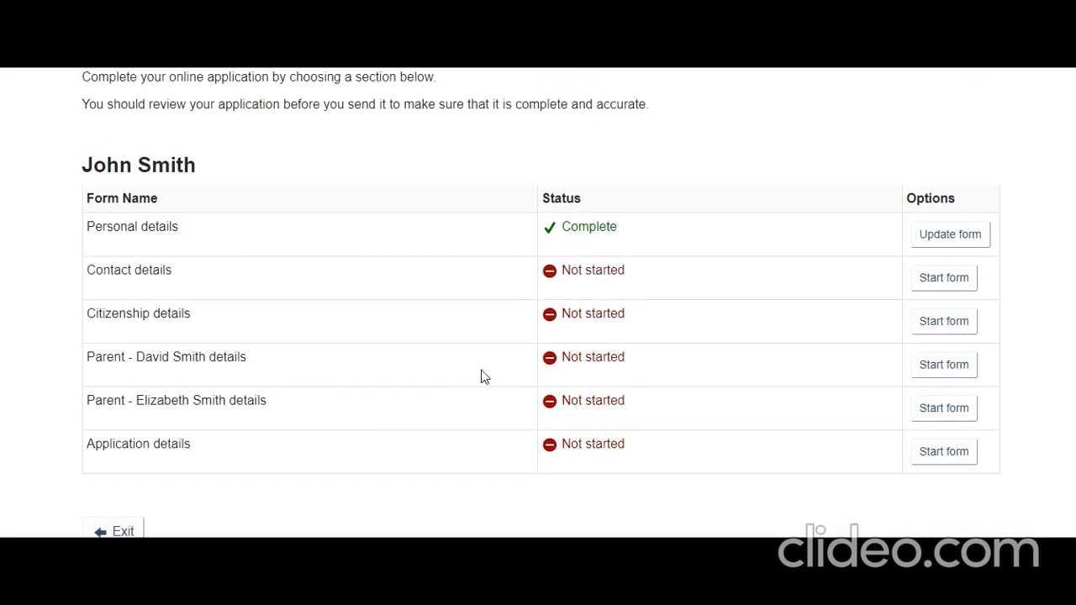
{"action": "left_click", "coordinate": [942, 283]}
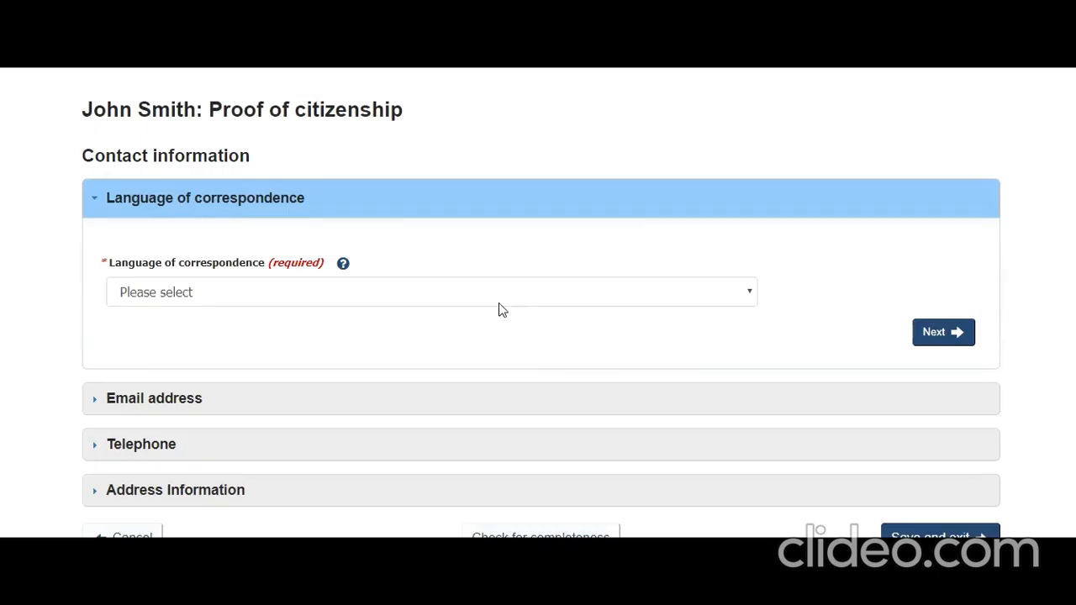
{"action": "left_click", "coordinate": [497, 306]}
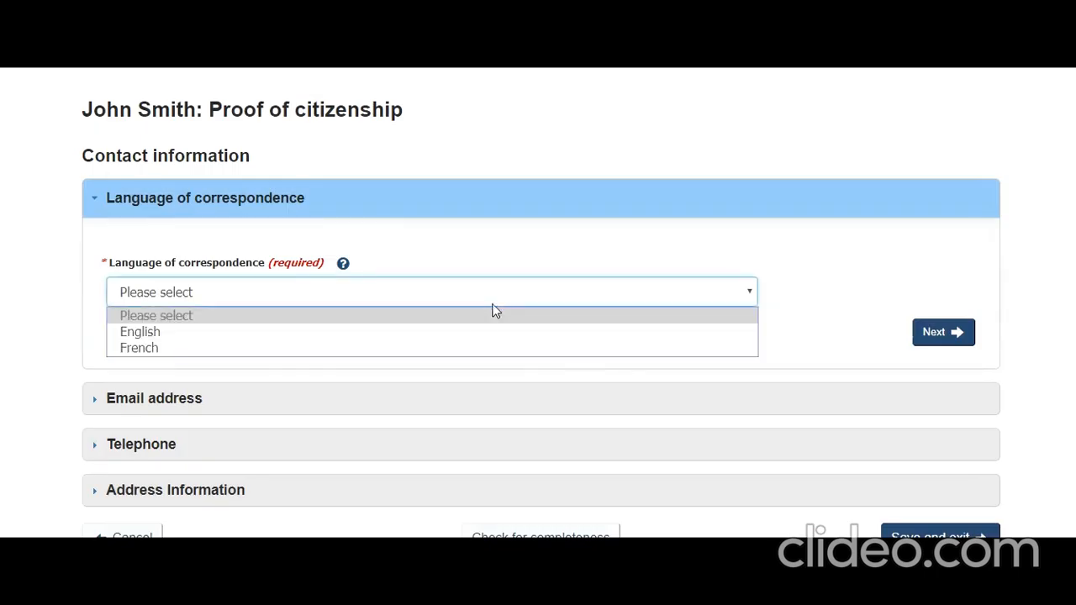
{"action": "left_click", "coordinate": [482, 332]}
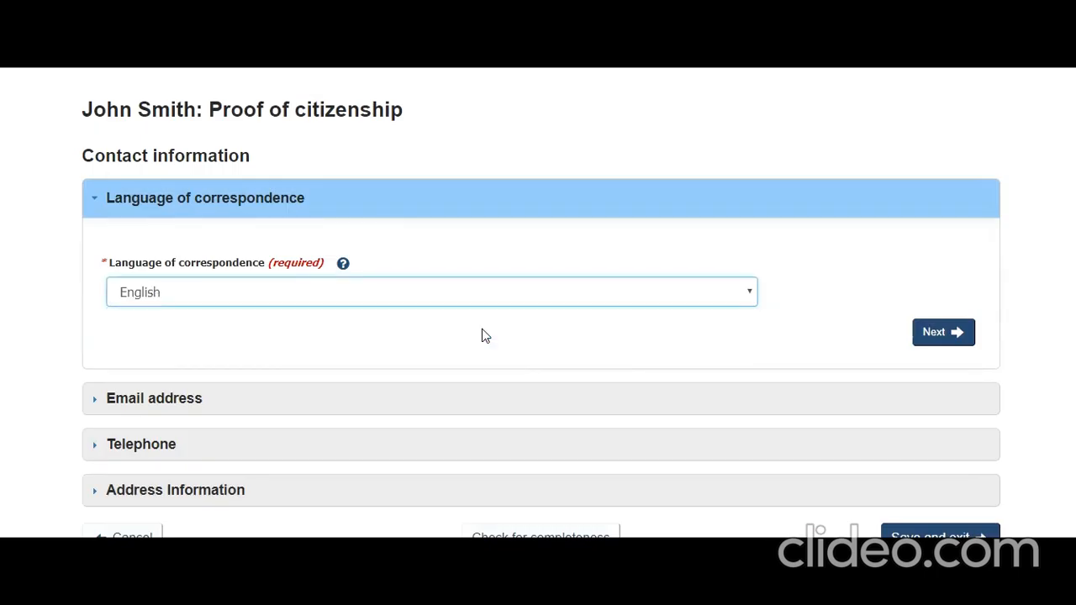
{"action": "left_click", "coordinate": [499, 419]}
{"action": "left_click", "coordinate": [305, 199]}
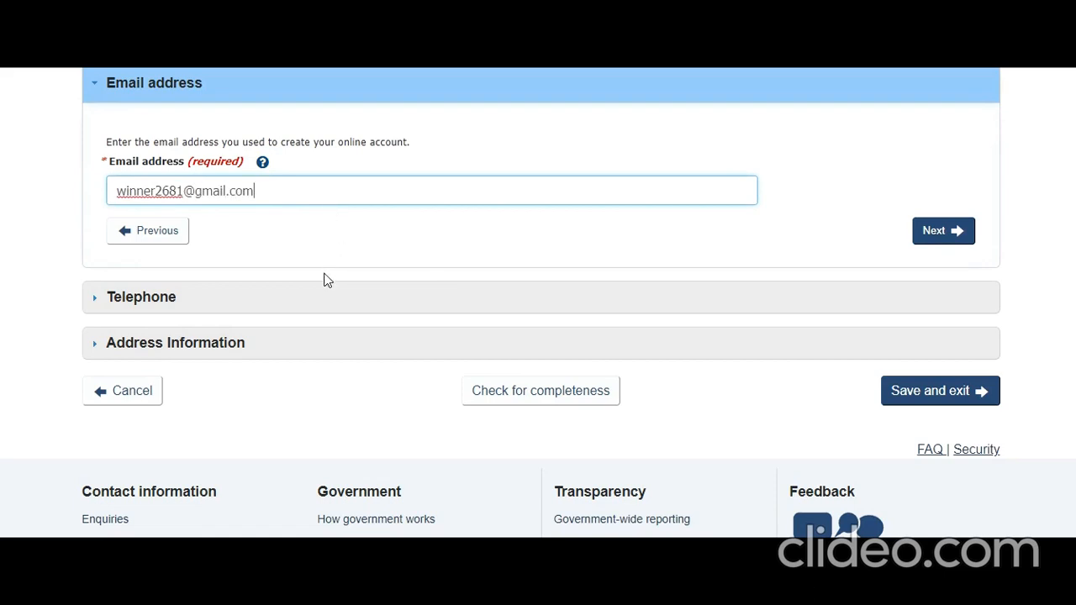
{"action": "left_click", "coordinate": [313, 306]}
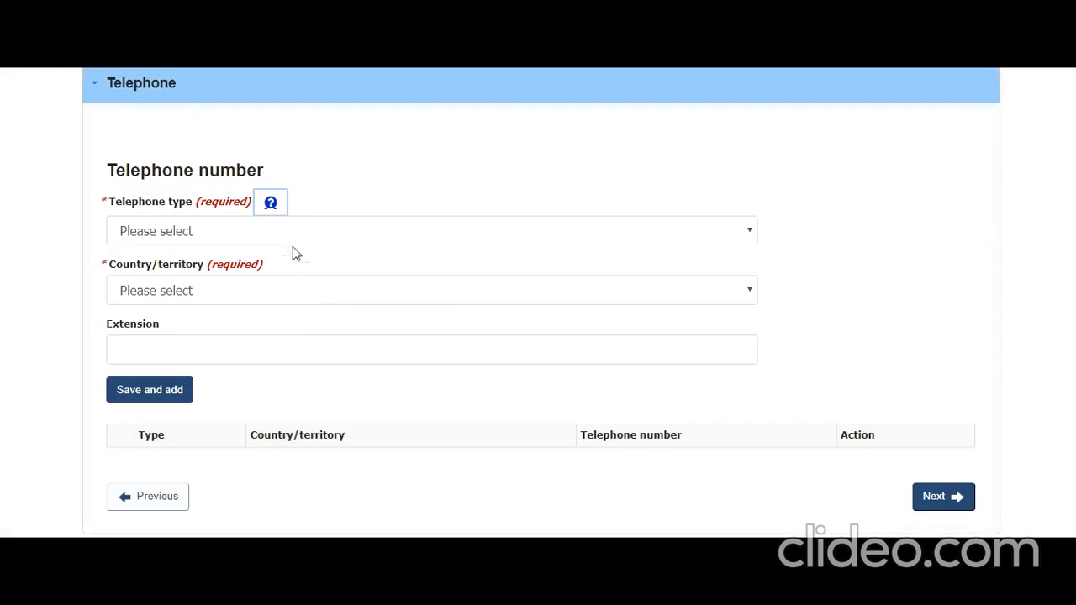
Choose Cellular as the telephone type with Canada/US as the country, and enter the mobile number.
{"action": "left_click", "coordinate": [275, 236]}
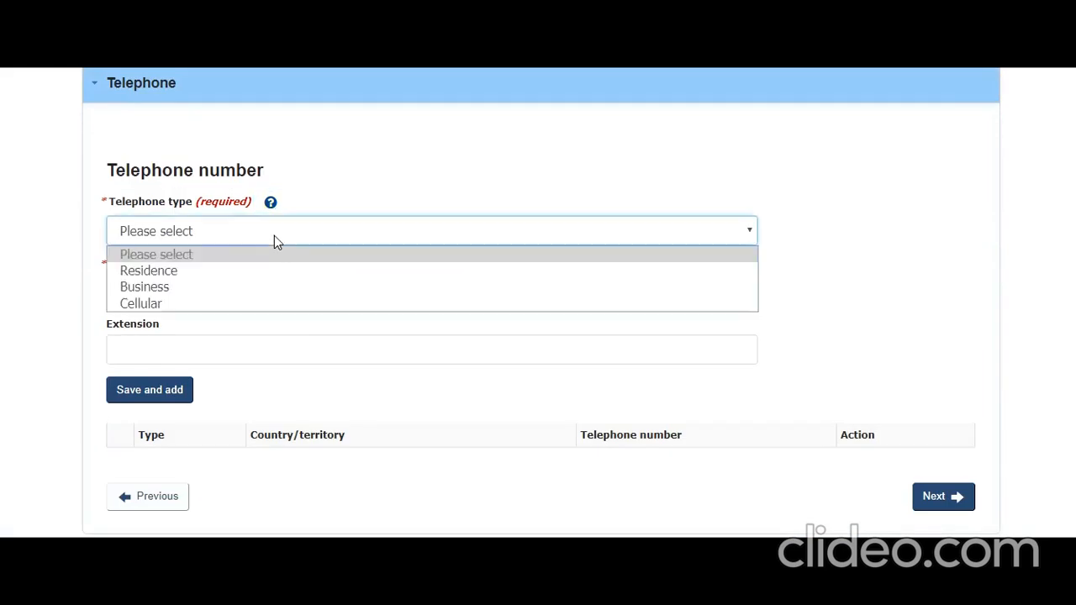
{"action": "left_click", "coordinate": [271, 306]}
{"action": "left_click", "coordinate": [289, 302]}
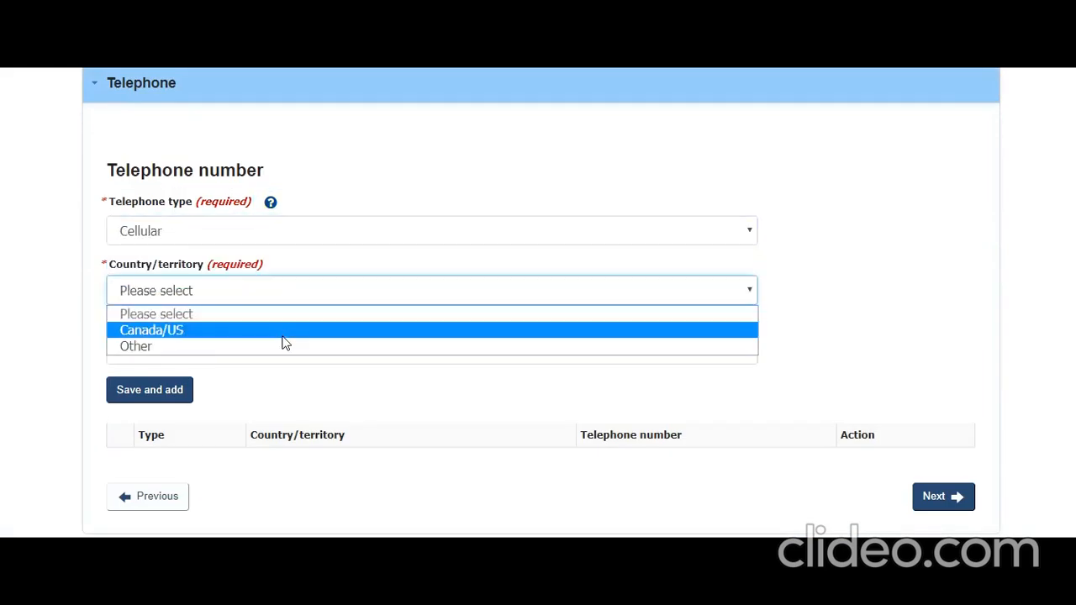
{"action": "left_click", "coordinate": [282, 333]}
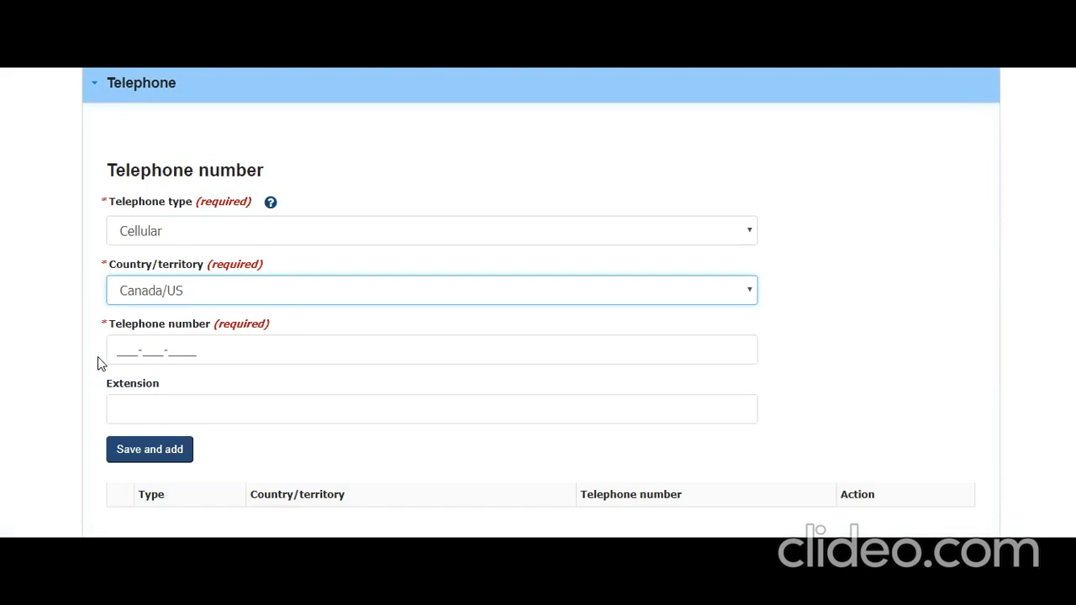
{"action": "left_click", "coordinate": [131, 353]}
{"action": "type", "text": "666666666666"}
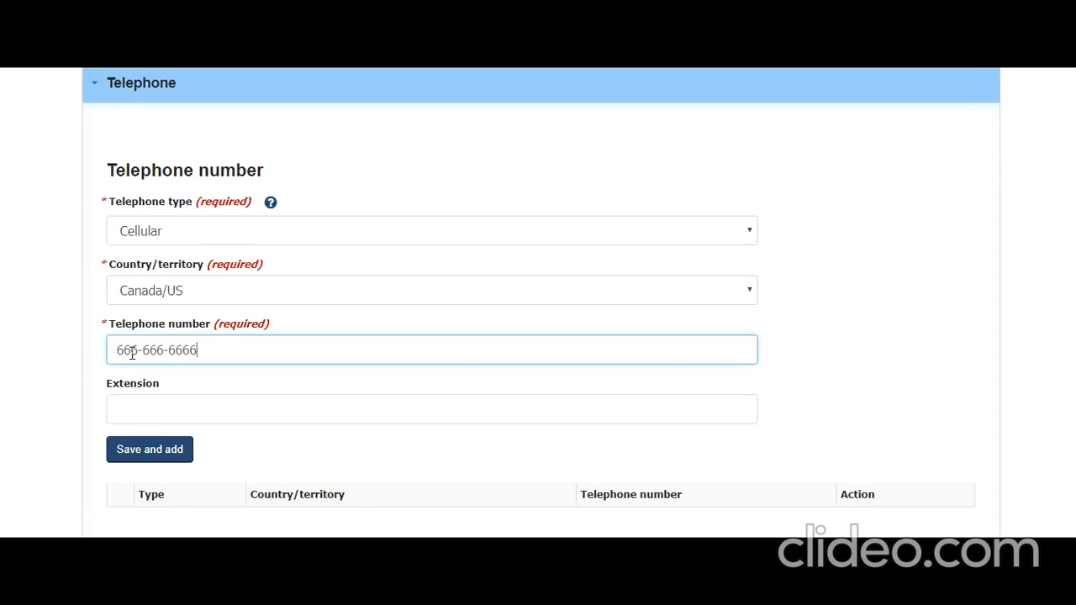
Add the cellular number to the telephone list and continue to Address Information.
{"action": "left_click", "coordinate": [124, 463]}
{"action": "scroll", "coordinate": [250, 456], "scroll_direction": "down", "scroll_amount": 3}
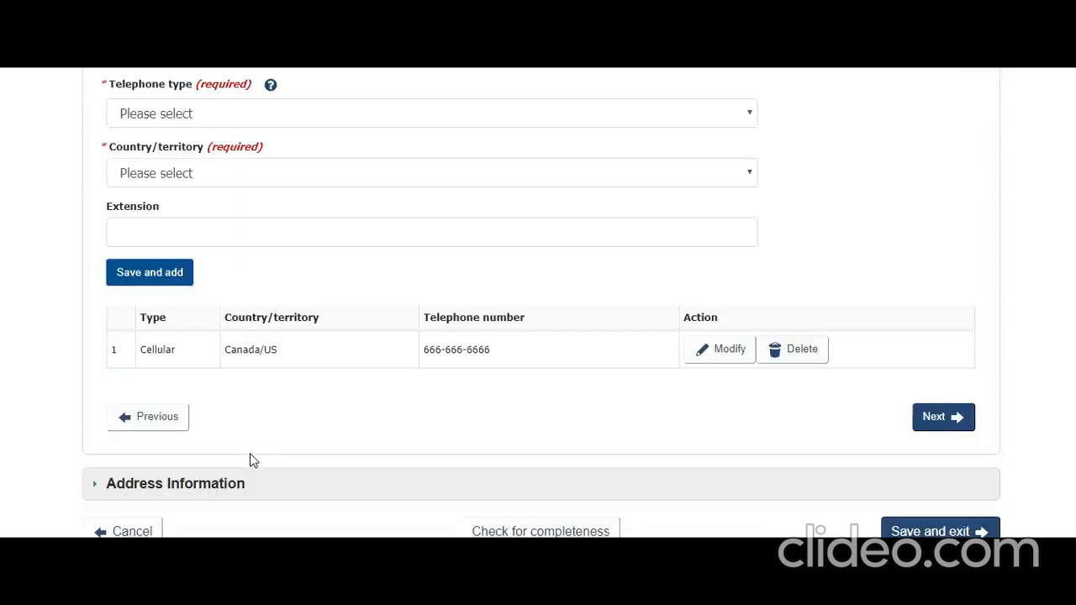
{"action": "left_click", "coordinate": [933, 296]}
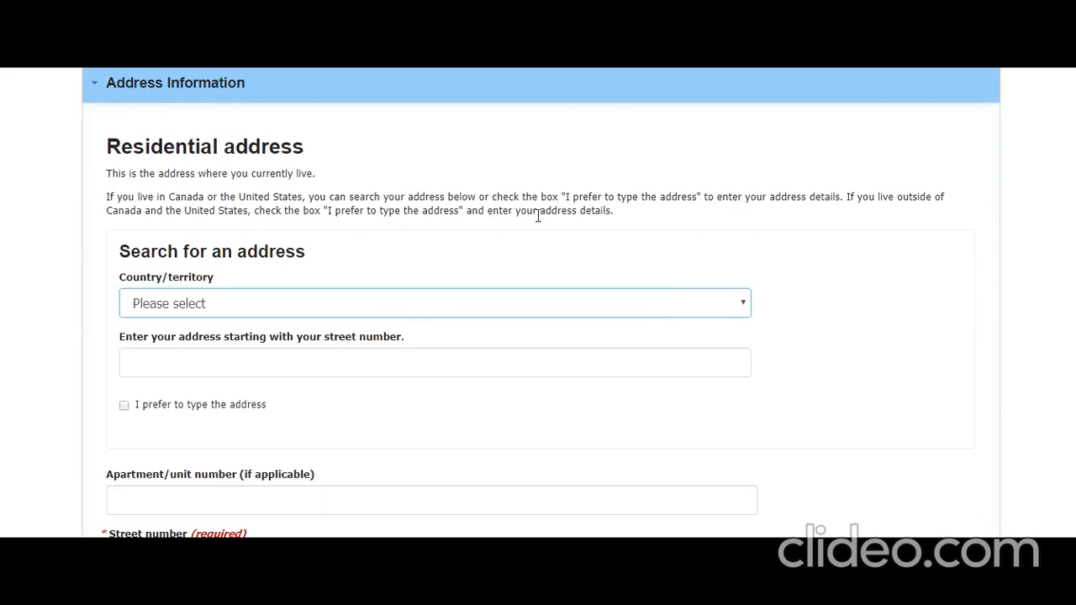
Set the residential address search country to Canada.
{"action": "left_click", "coordinate": [450, 305]}
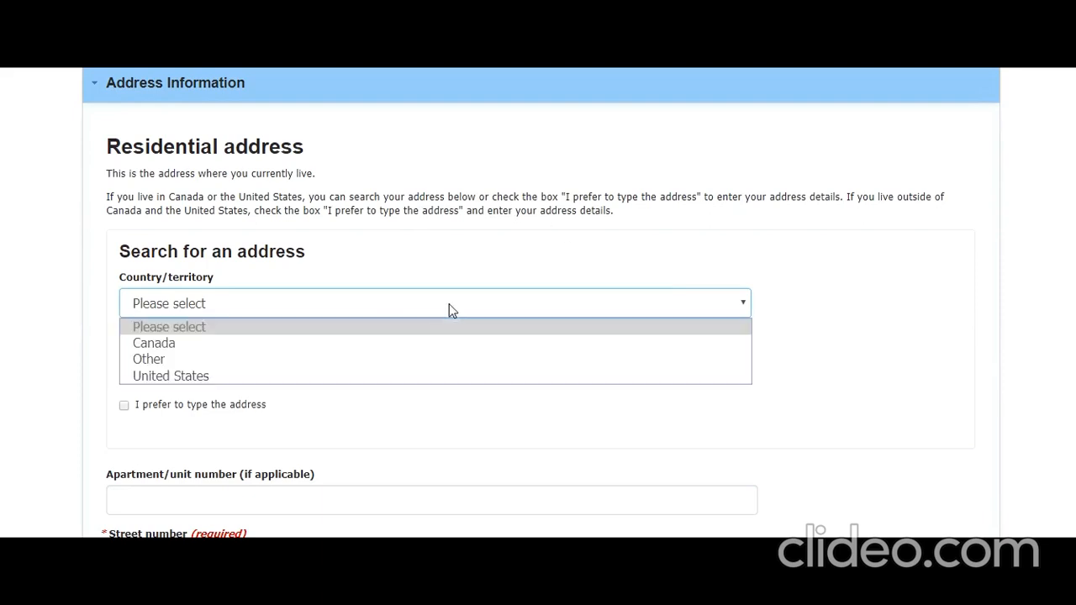
{"action": "left_click", "coordinate": [416, 343]}
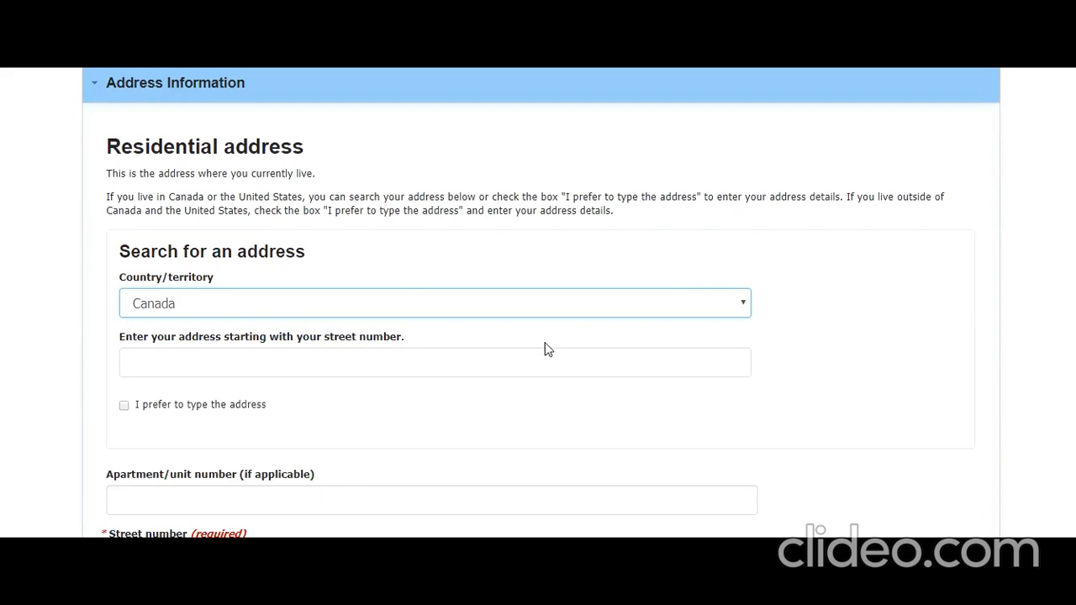
{"action": "left_click", "coordinate": [122, 408]}
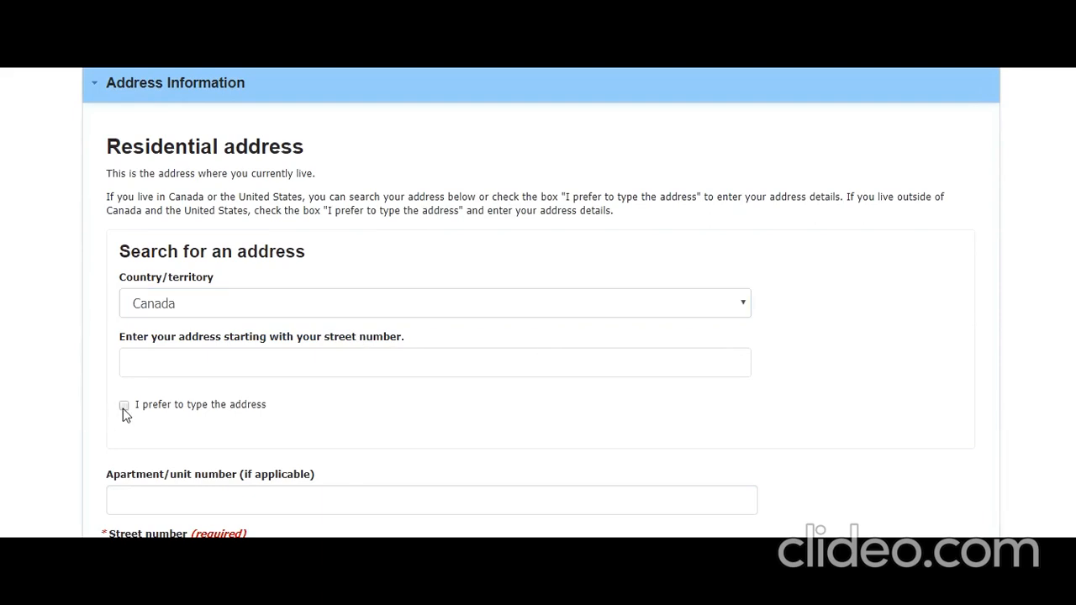
{"action": "left_click", "coordinate": [123, 407]}
Type a trial address into the address search box, then erase it.
{"action": "left_click", "coordinate": [166, 365]}
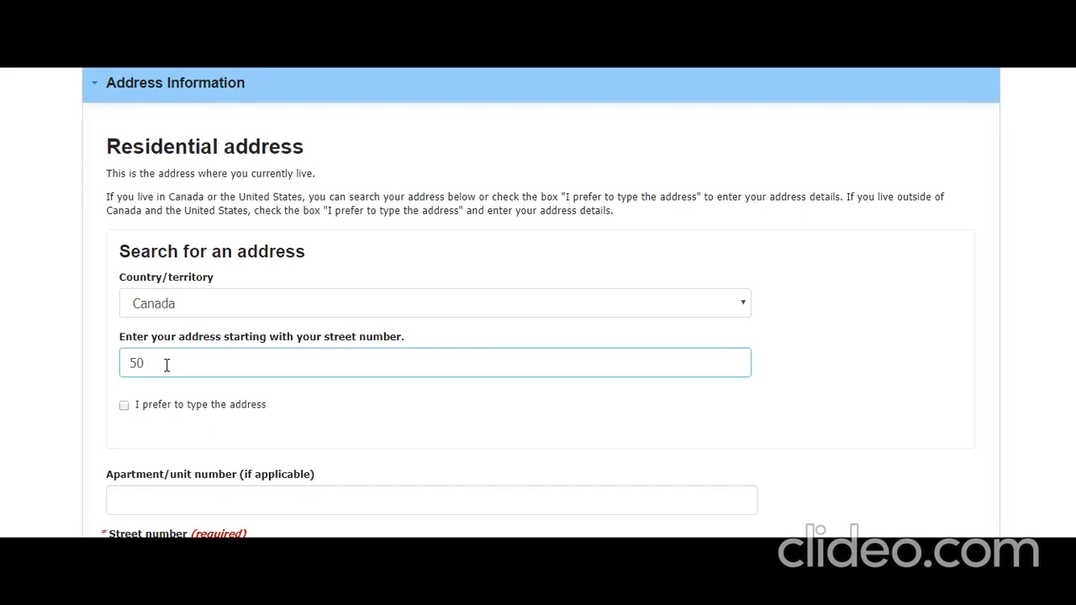
{"action": "type", "text": "50 Jo"}
{"action": "key", "text": "BackSpace"}
{"action": "type", "text": "Univers"}
{"action": "key", "text": "BackSpace"}
{"action": "key", "text": "BackSpace"}
{"action": "key", "text": "BackSpace"}
{"action": "key", "text": "BackSpace"}
{"action": "key", "text": "BackSpace"}
{"action": "key", "text": "BackSpace"}
{"action": "key", "text": "BackSpace"}
{"action": "key", "text": "BackSpace"}
{"action": "key", "text": "BackSpace"}
{"action": "key", "text": "BackSpace"}
{"action": "key", "text": "BackSpace"}
Switch to manual address entry and fill in the apartment, street number and street name.
{"action": "left_click", "coordinate": [123, 405]}
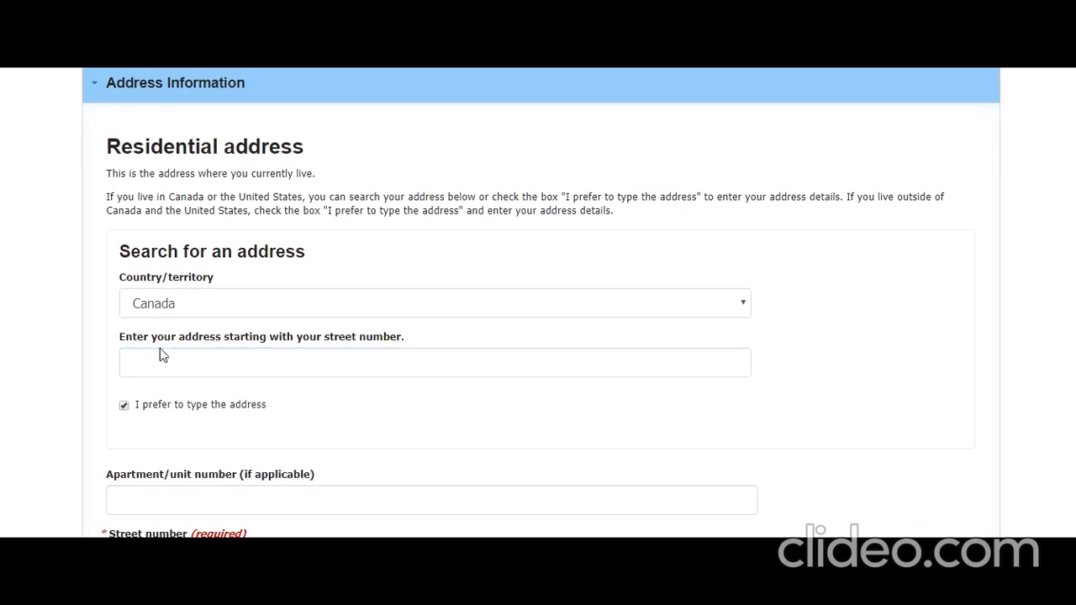
{"action": "scroll", "coordinate": [170, 494], "scroll_direction": "down", "scroll_amount": 3}
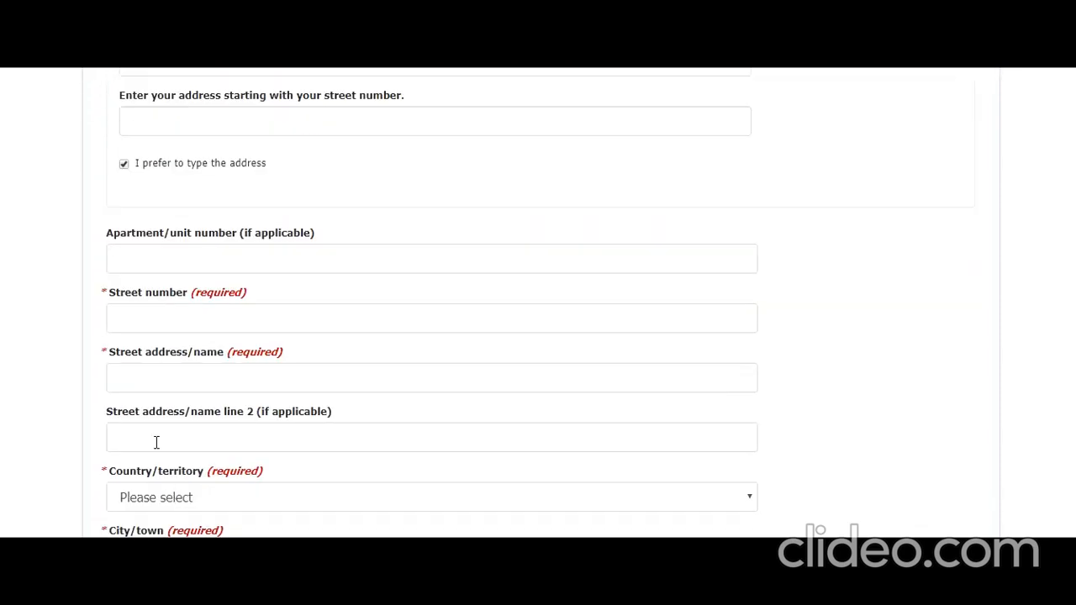
{"action": "scroll", "coordinate": [164, 404], "scroll_direction": "down", "scroll_amount": 1}
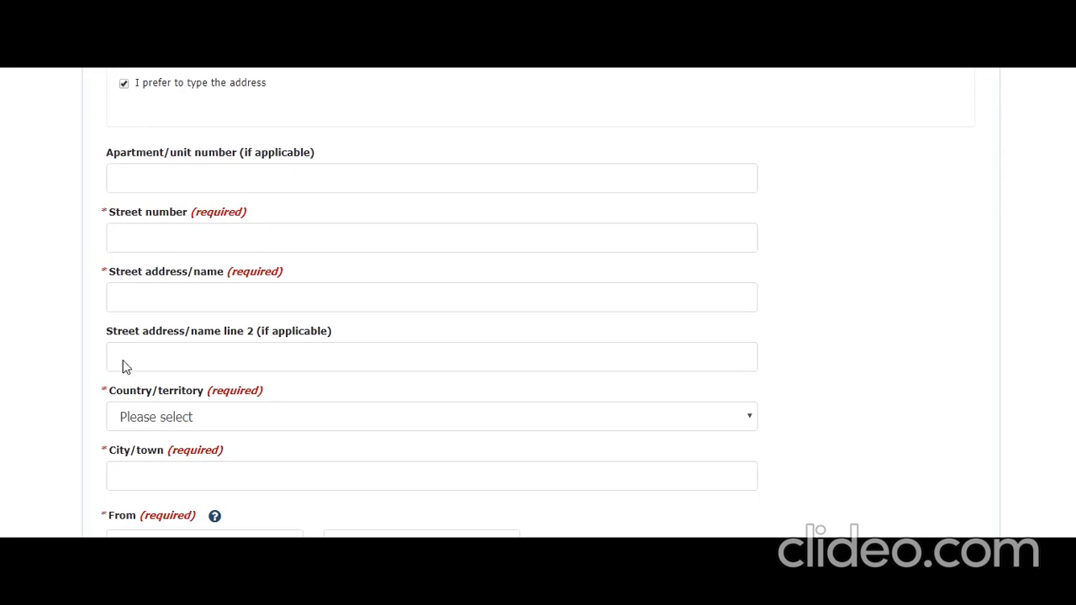
{"action": "key", "text": "Tab"}
{"action": "key", "text": "Tab"}
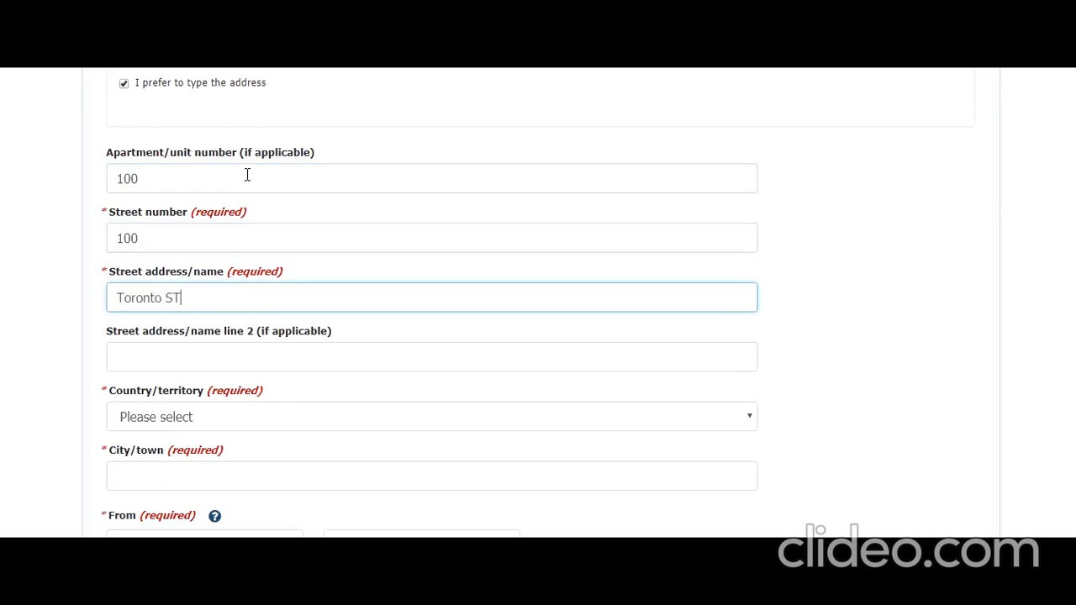
Set the country to Canada and the province to Ontario, then fill the city and postal code fields.
{"action": "key", "text": "Tab"}
{"action": "key", "text": "Tab"}
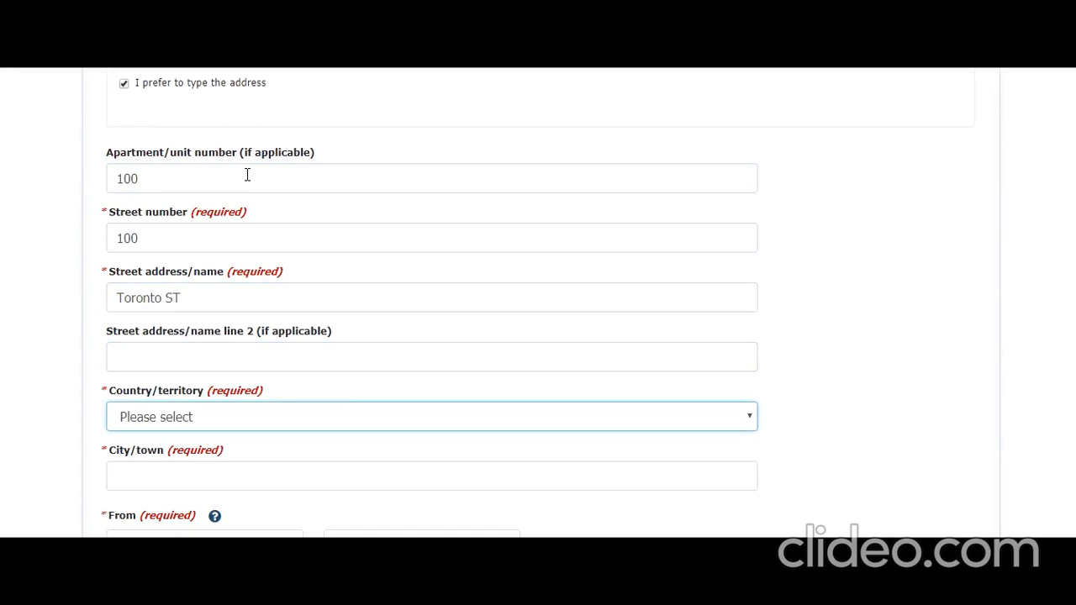
{"action": "type", "text": "c"}
{"action": "key", "text": "c"}
{"action": "key", "text": "c"}
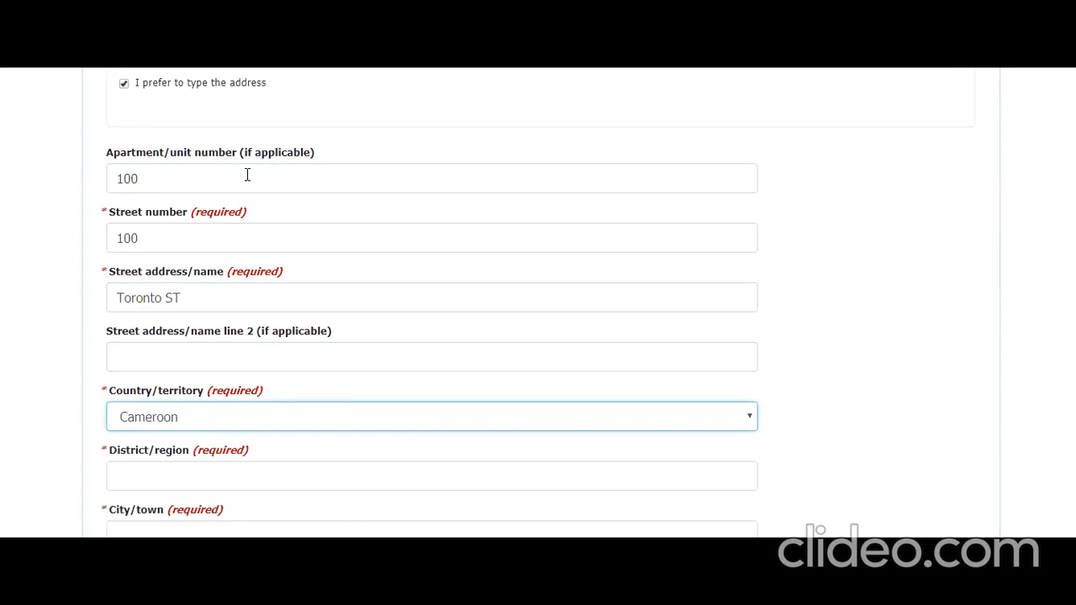
{"action": "key", "text": "Tab"}
{"action": "type", "text": "o"}
{"action": "key", "text": "Tab"}
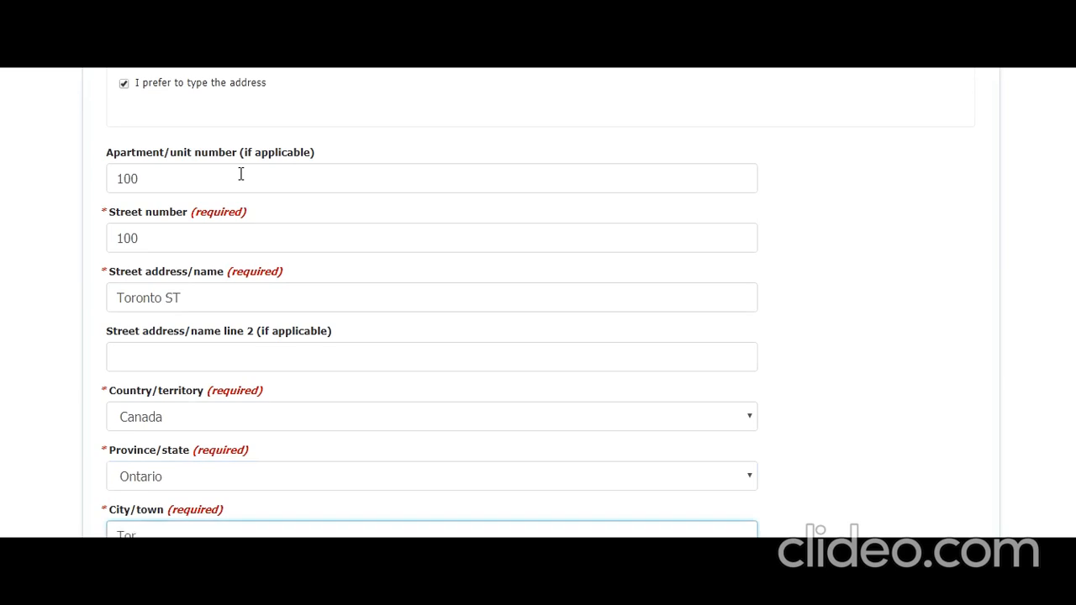
{"action": "key", "text": "Tab"}
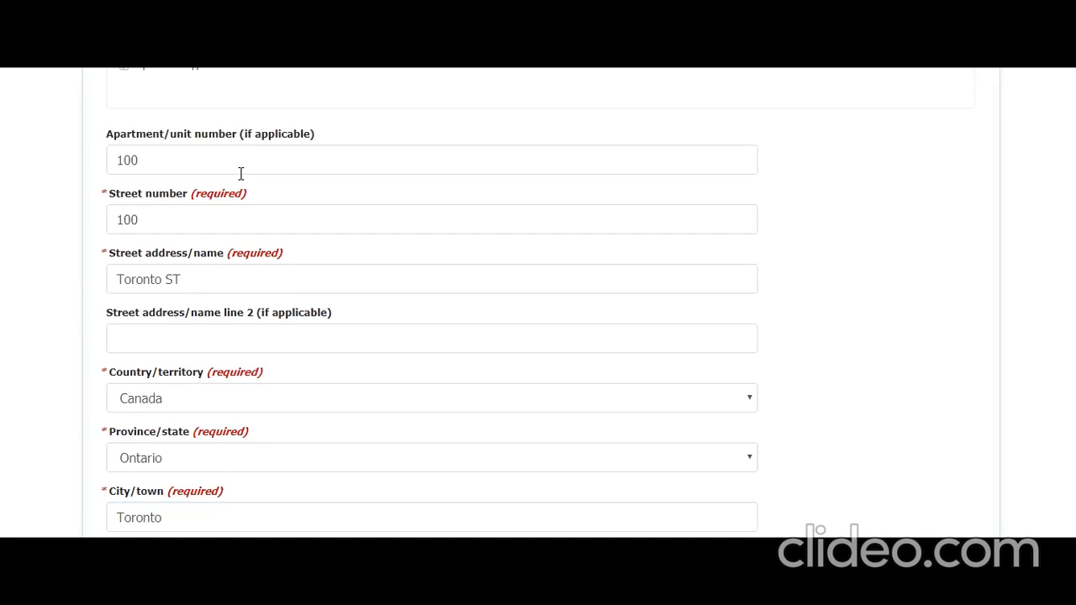
{"action": "scroll", "coordinate": [238, 175], "scroll_direction": "down", "scroll_amount": 4}
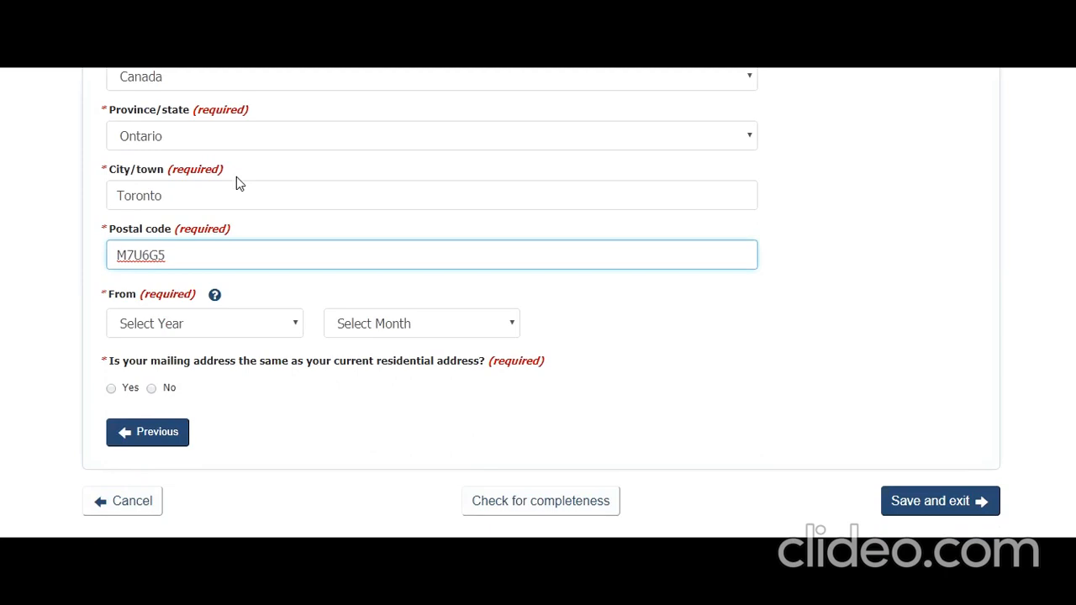
Set the move-in date to January 2012 and confirm the mailing address matches the residential address.
{"action": "left_click", "coordinate": [273, 337]}
{"action": "scroll", "coordinate": [185, 202], "scroll_direction": "down", "scroll_amount": 1}
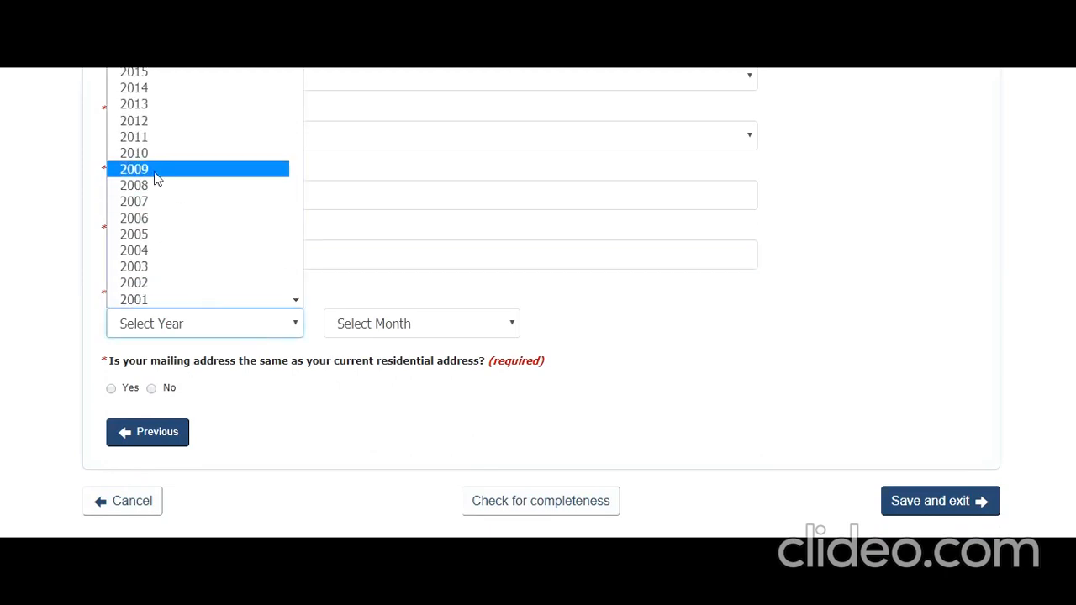
{"action": "left_click", "coordinate": [161, 126]}
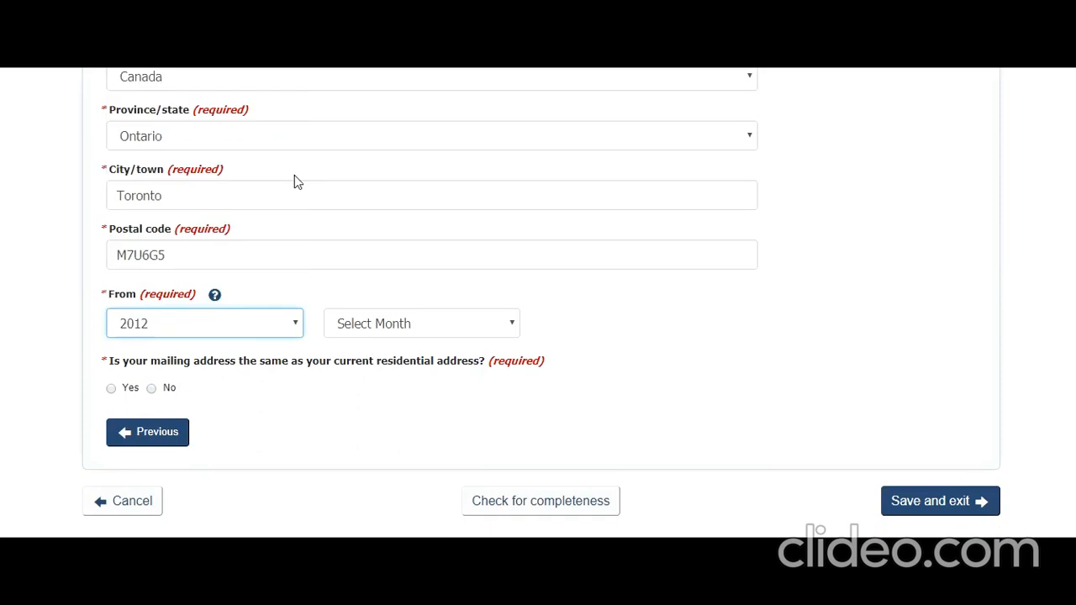
{"action": "left_click", "coordinate": [400, 335]}
{"action": "left_click", "coordinate": [380, 365]}
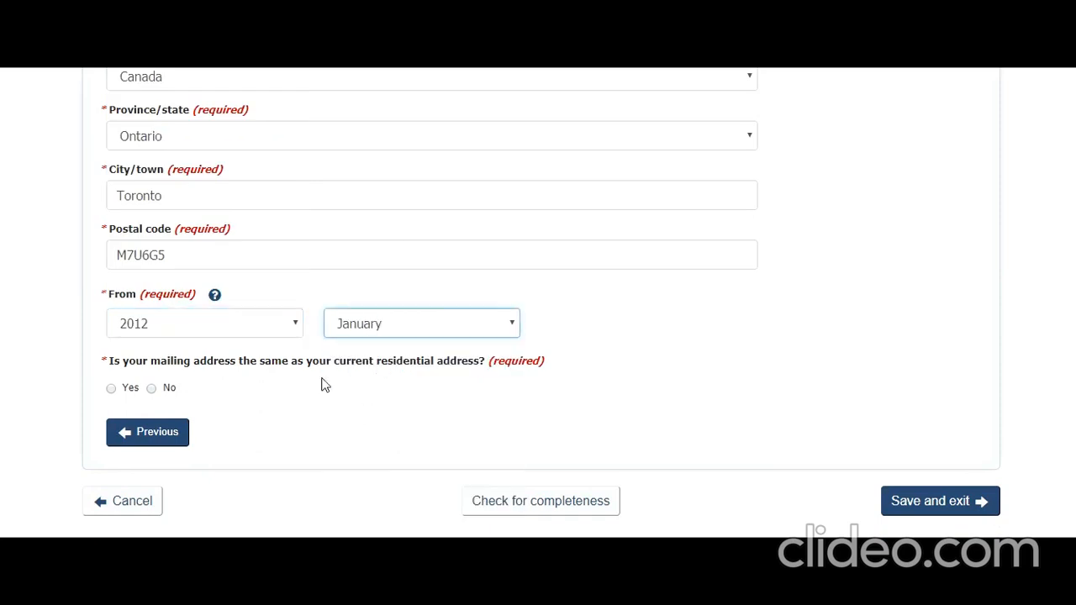
{"action": "left_click", "coordinate": [111, 390]}
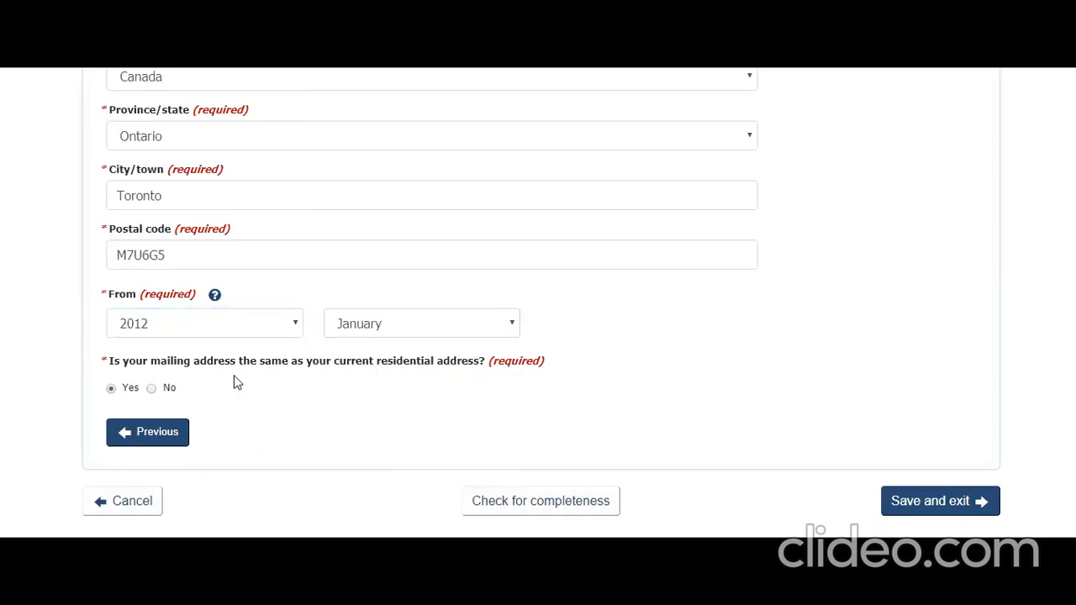
Save the contact details and start the Citizenship details form.
{"action": "left_click", "coordinate": [928, 513]}
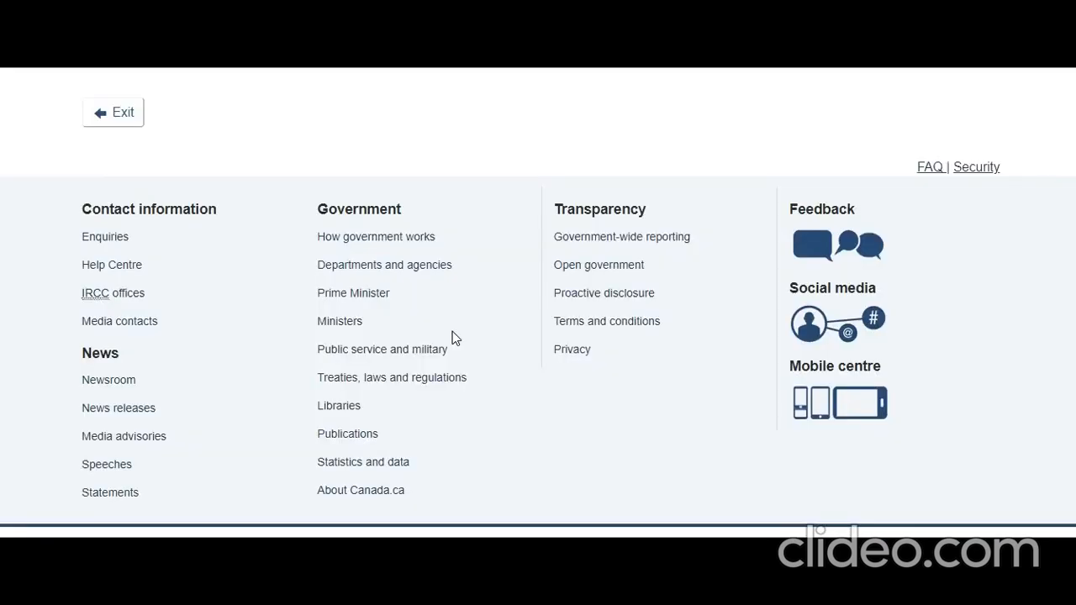
{"action": "scroll", "coordinate": [452, 333], "scroll_direction": "up", "scroll_amount": 4}
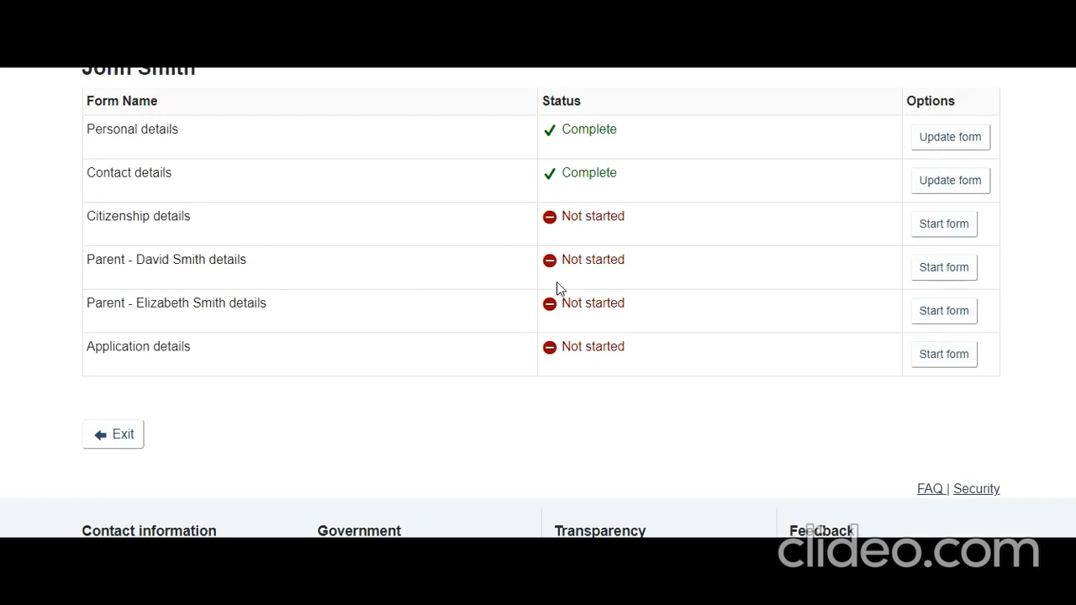
{"action": "left_click", "coordinate": [929, 224]}
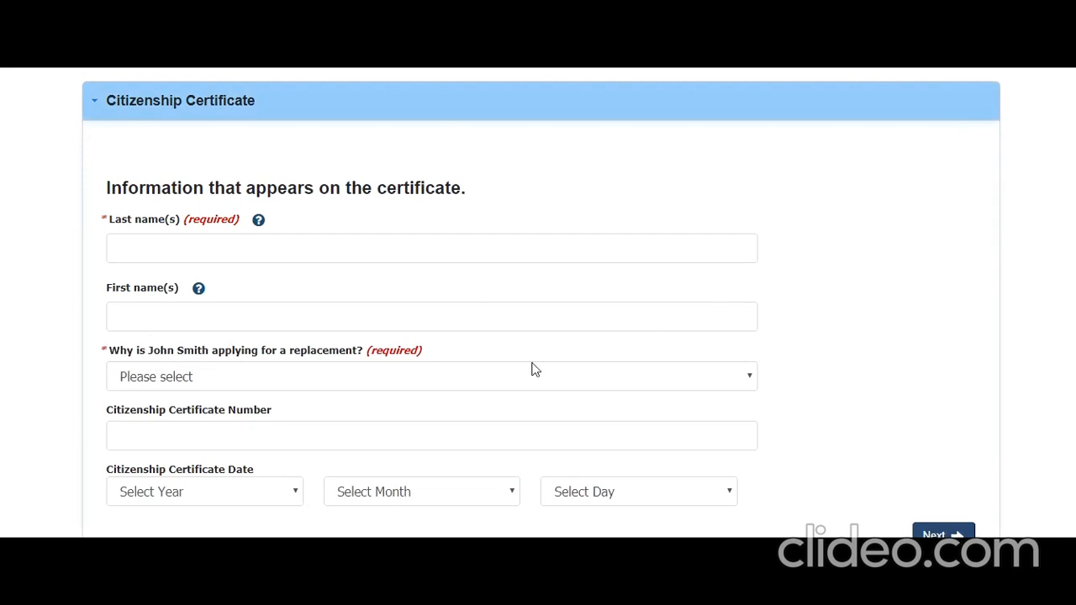
Enter the applicant's last and first names for the certificate.
{"action": "left_click", "coordinate": [335, 256]}
{"action": "type", "text": "Smith"}
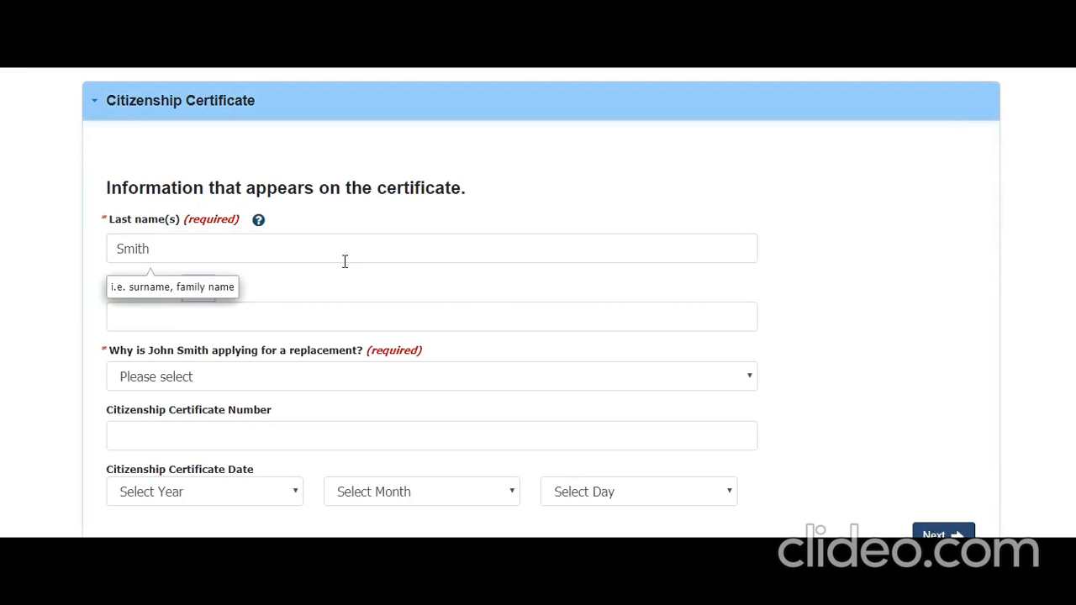
{"action": "left_click", "coordinate": [297, 317]}
{"action": "type", "text": "O"}
{"action": "key", "text": "BackSpace"}
{"action": "type", "text": "John"}
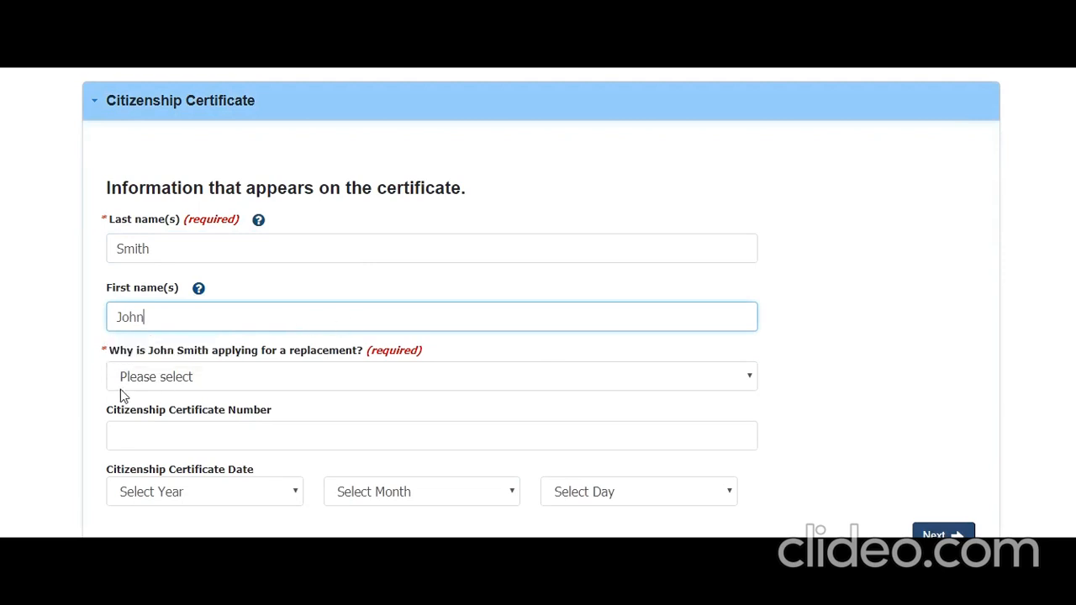
Set the replacement reason to 'Replace a destroyed certificate'.
{"action": "left_click", "coordinate": [230, 380]}
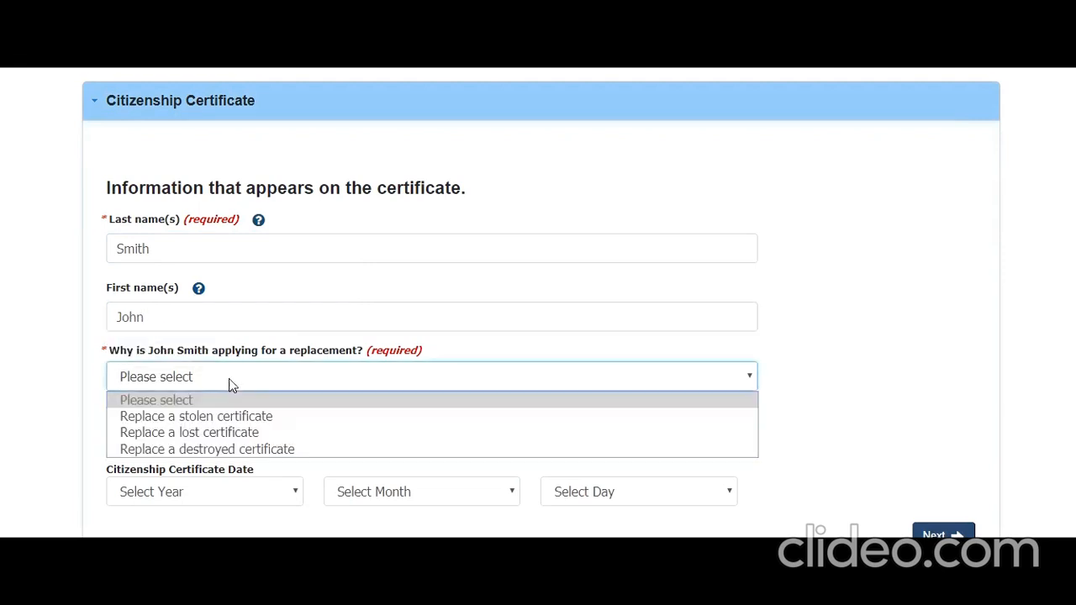
{"action": "left_click", "coordinate": [254, 450]}
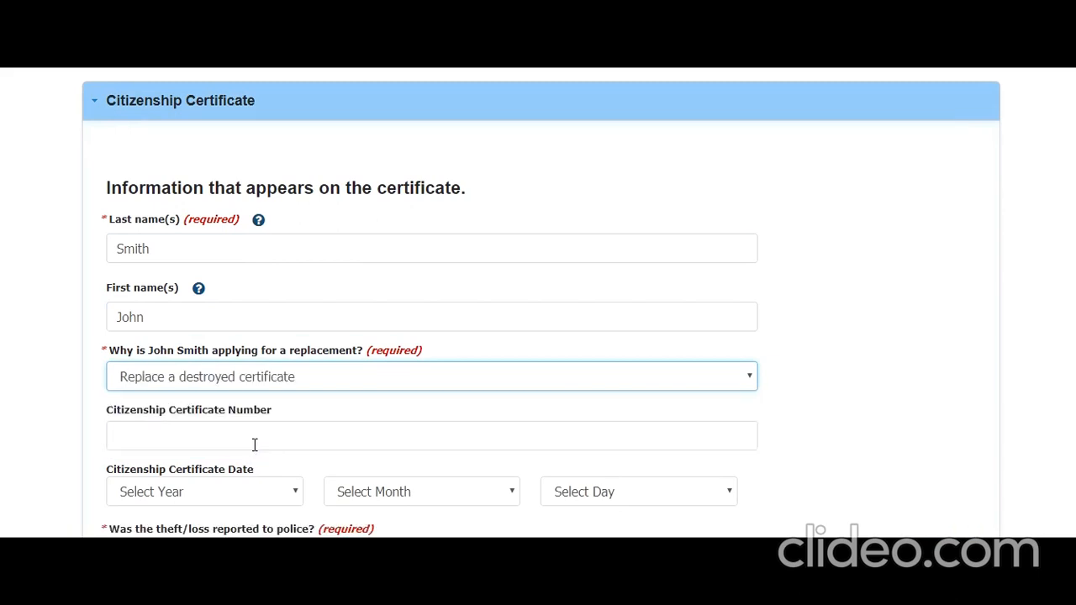
{"action": "scroll", "coordinate": [255, 444], "scroll_direction": "down", "scroll_amount": 2}
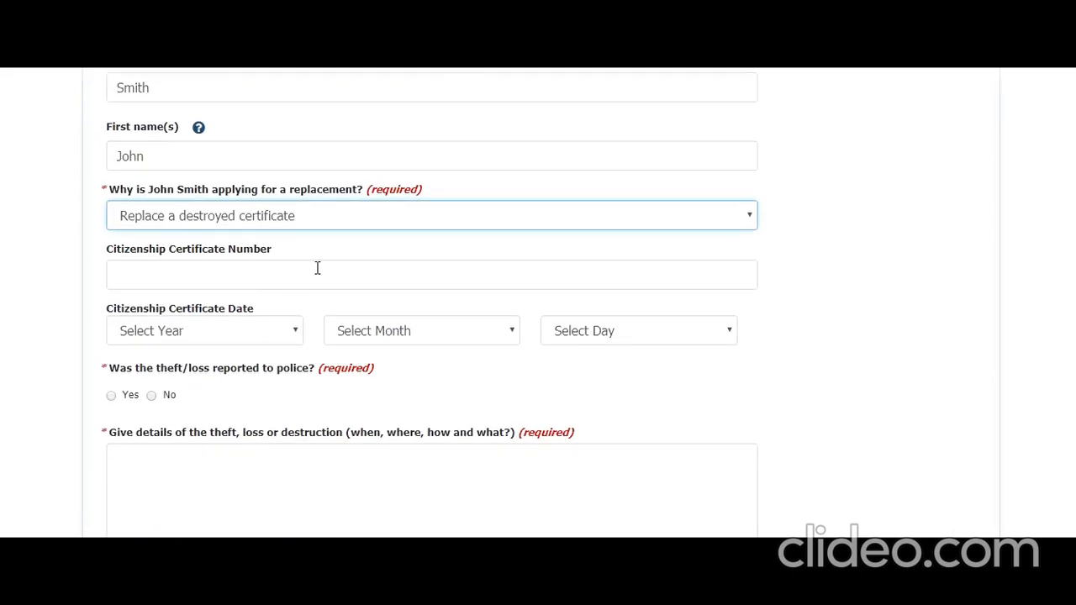
Set the citizenship certificate date to 16 June 2018.
{"action": "left_click", "coordinate": [319, 269]}
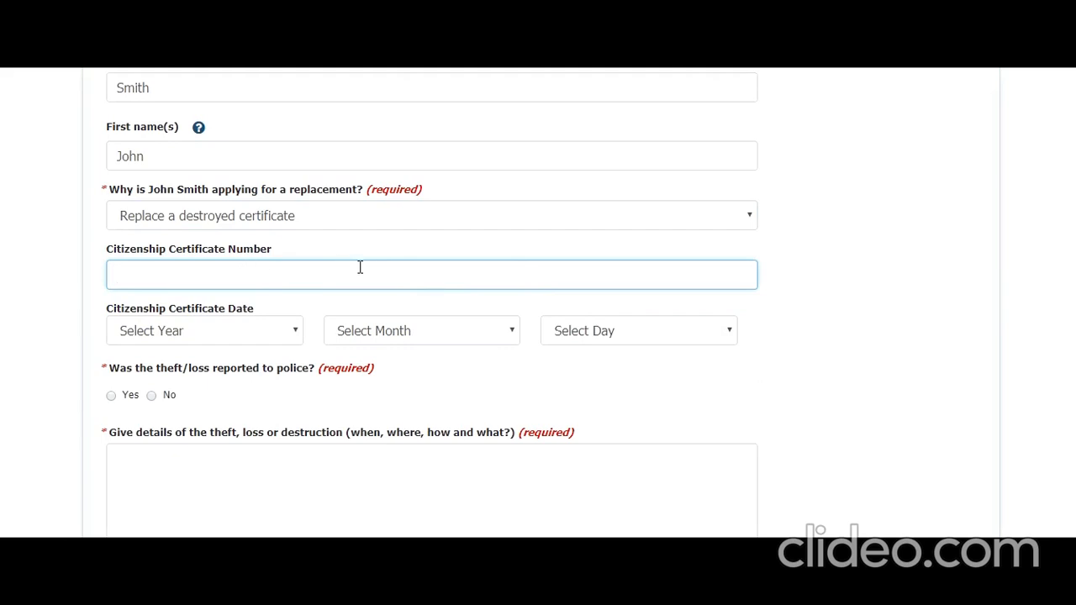
{"action": "left_click", "coordinate": [292, 332]}
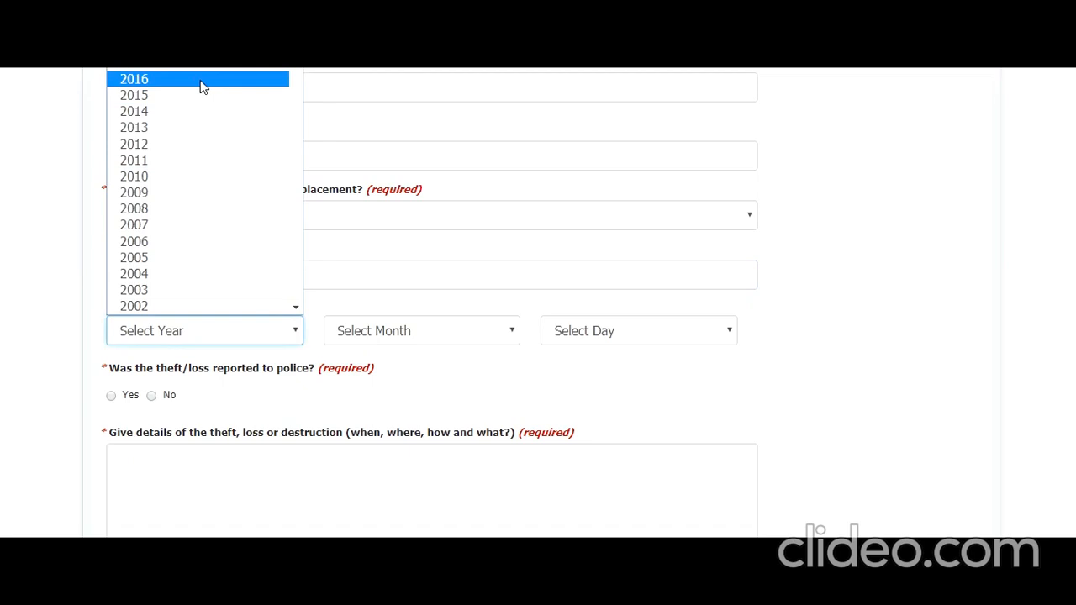
{"action": "left_click", "coordinate": [202, 46]}
{"action": "left_click", "coordinate": [466, 344]}
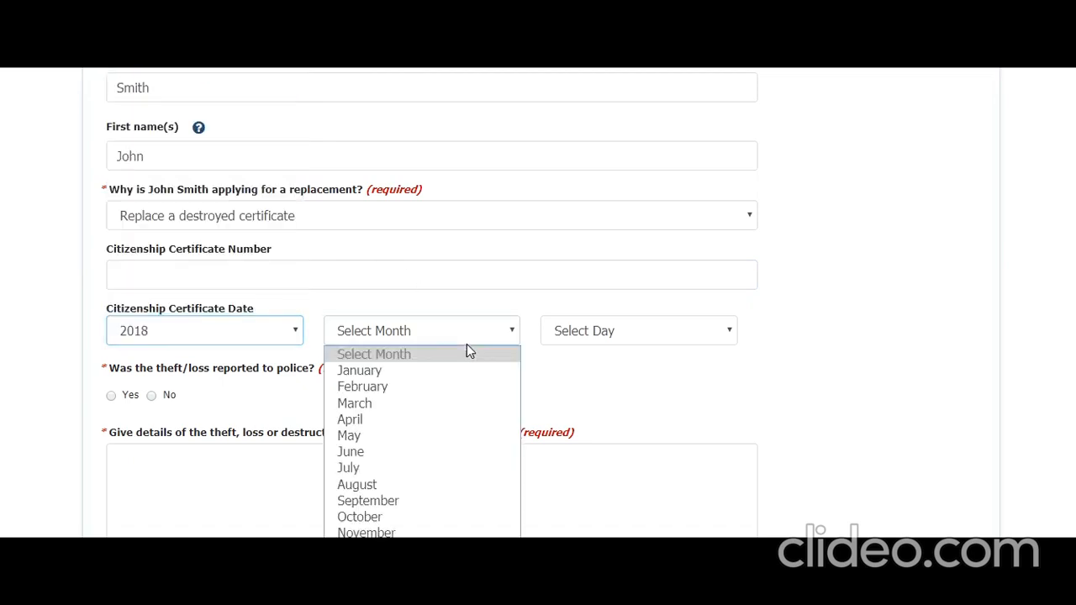
{"action": "left_click", "coordinate": [423, 454]}
{"action": "left_click", "coordinate": [569, 344]}
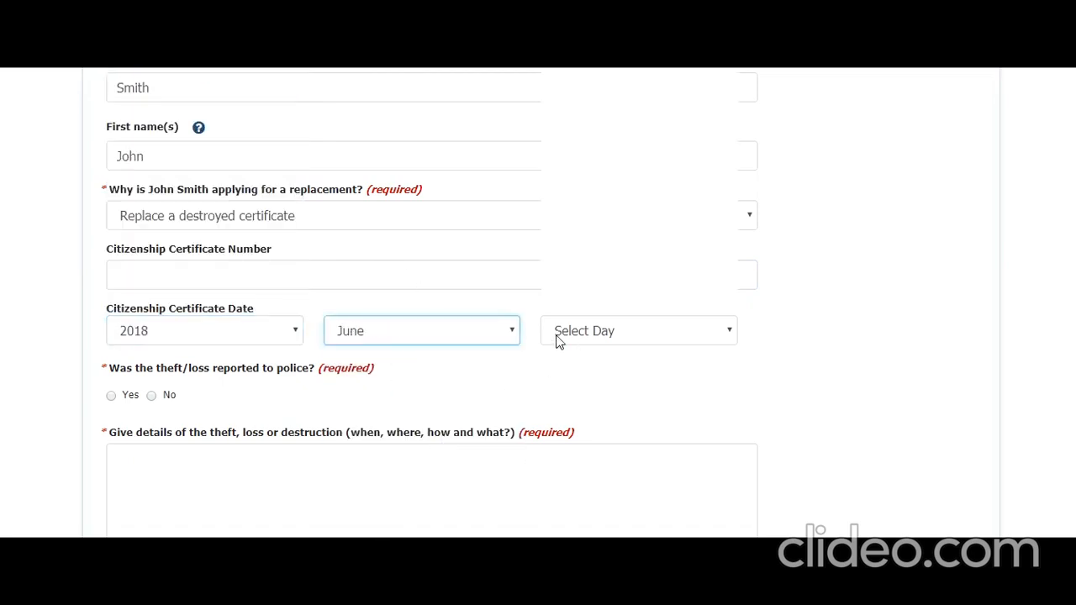
{"action": "left_click", "coordinate": [551, 272]}
Answer No to the police-report question and go to the destruction details box.
{"action": "left_click", "coordinate": [152, 396]}
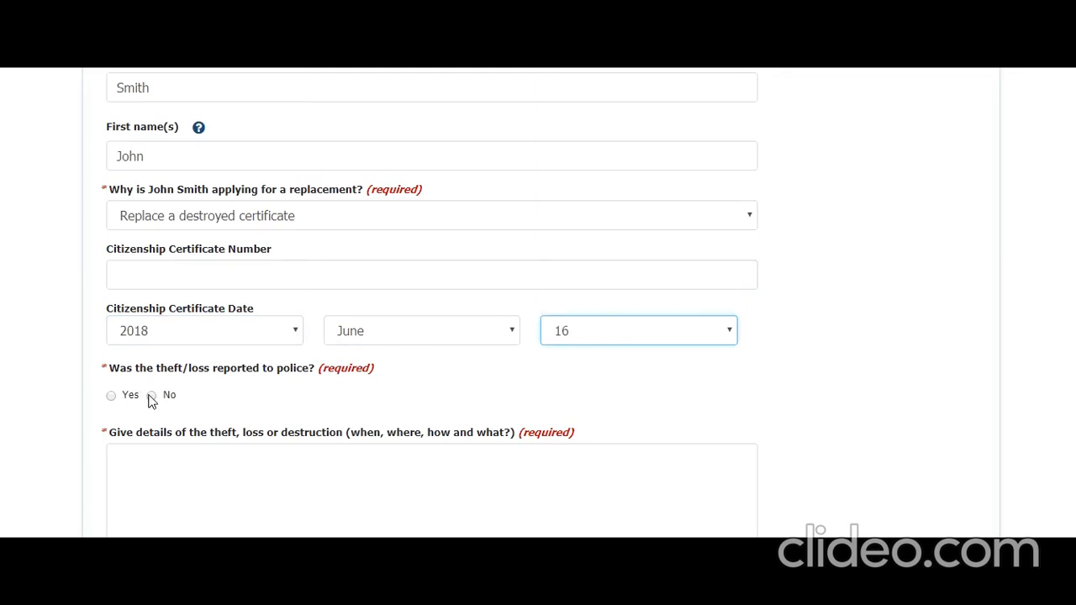
{"action": "scroll", "coordinate": [319, 385], "scroll_direction": "down", "scroll_amount": 1}
{"action": "left_click", "coordinate": [324, 388]}
Explain that the documents kept in the basement were destroyed by last year's house flooding, correcting 'distroyed' to 'destroyed'.
{"action": "type", "text": "Th"}
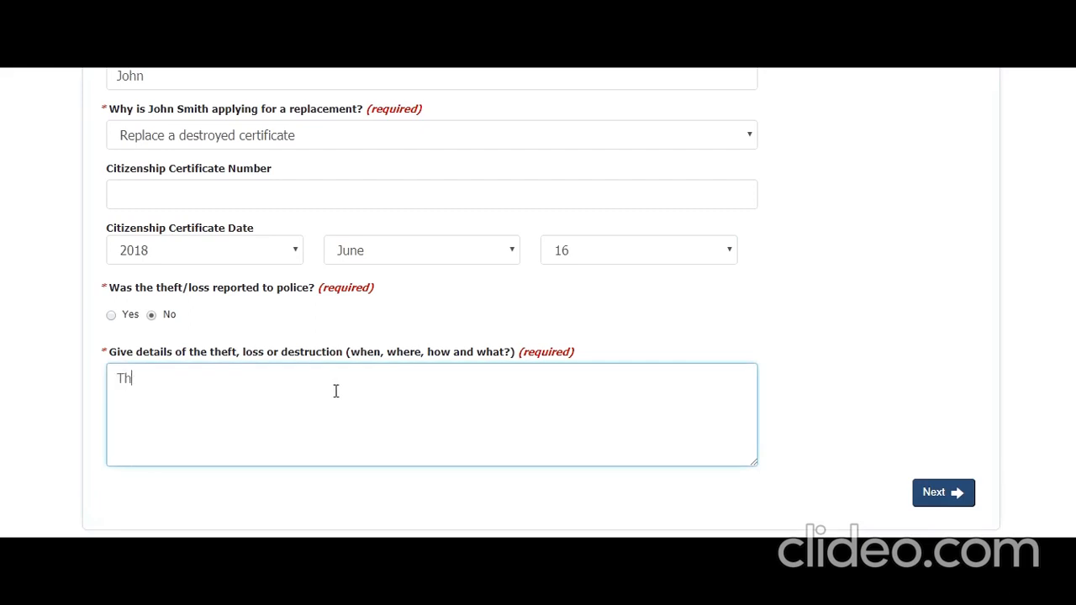
{"action": "type", "text": "ere was a flooding i"}
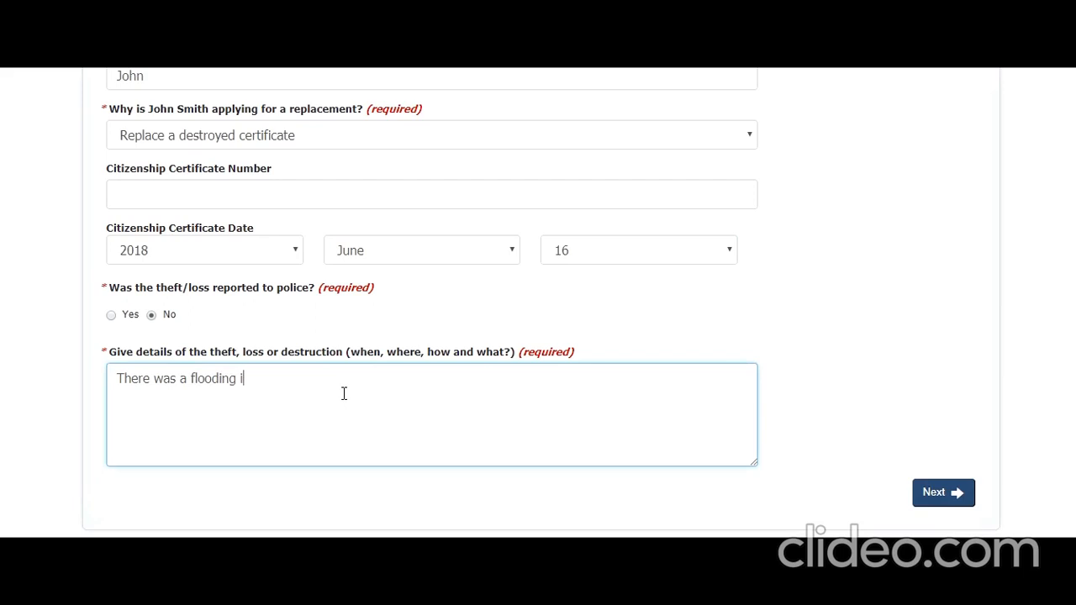
{"action": "type", "text": "n house lat year where my docume"}
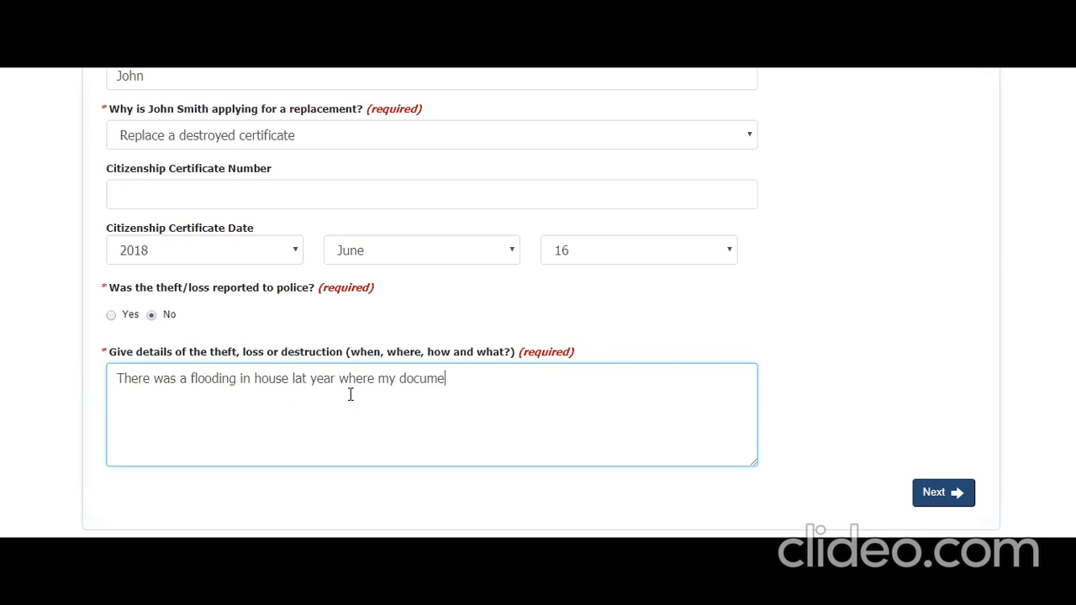
{"action": "type", "text": "nts kept in the base"}
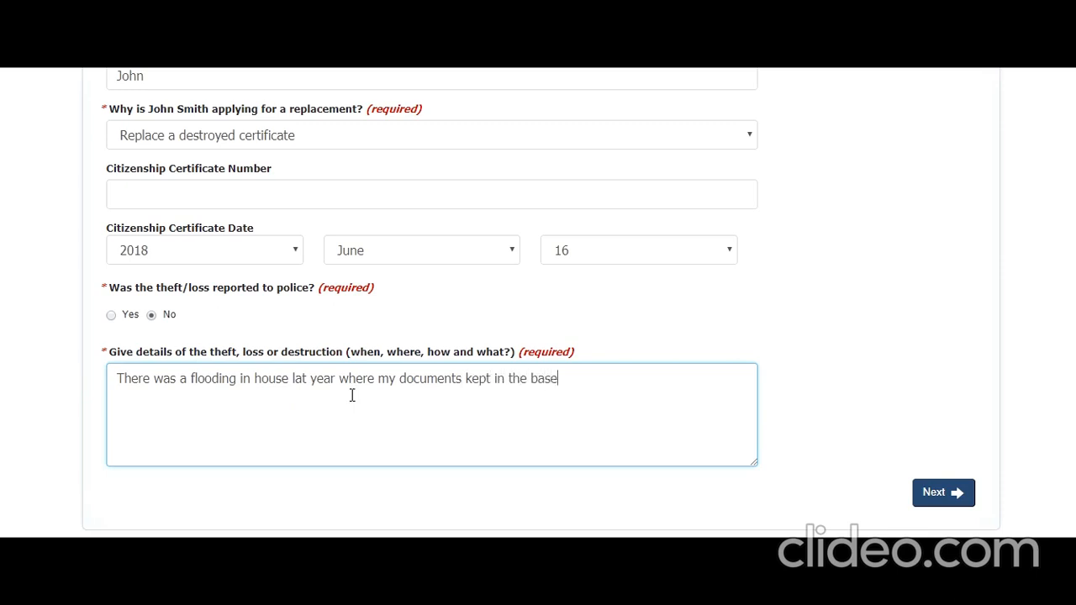
{"action": "type", "text": "ment were distro"}
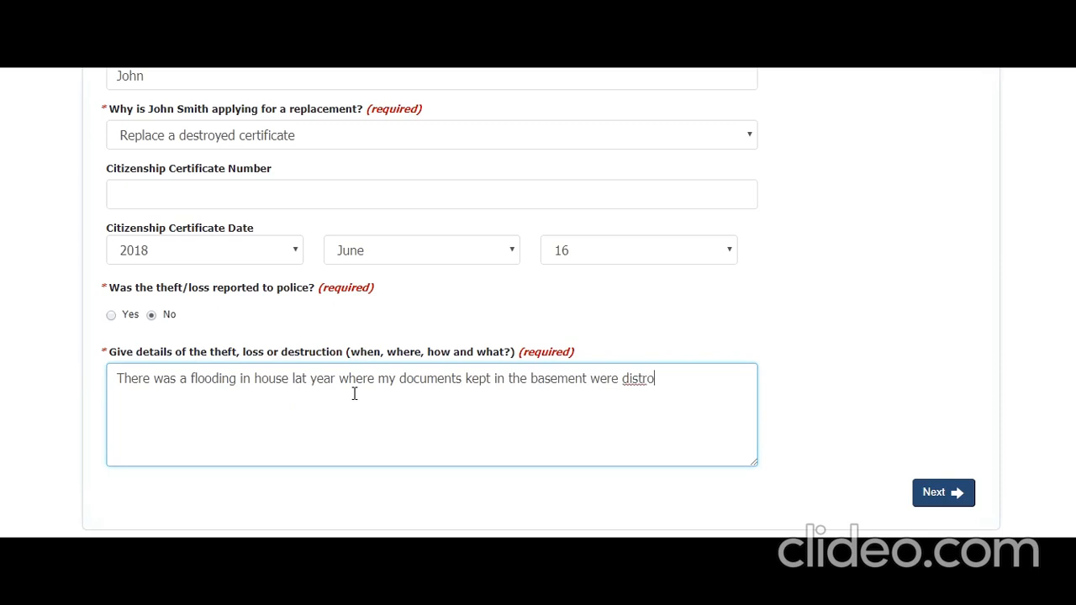
{"action": "type", "text": "yed"}
{"action": "right_click", "coordinate": [649, 379]}
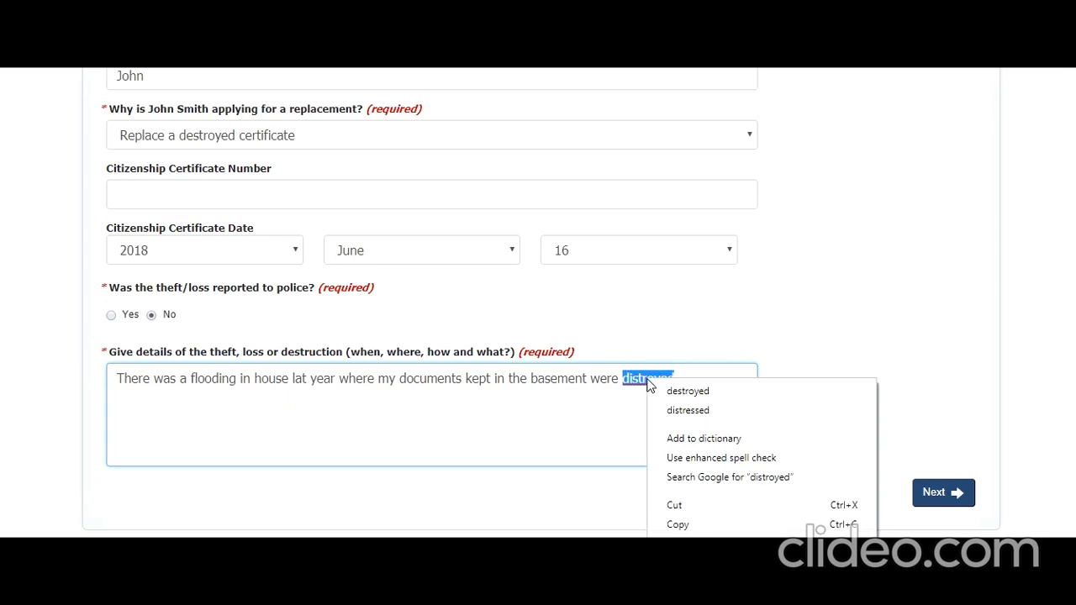
{"action": "left_click", "coordinate": [661, 391]}
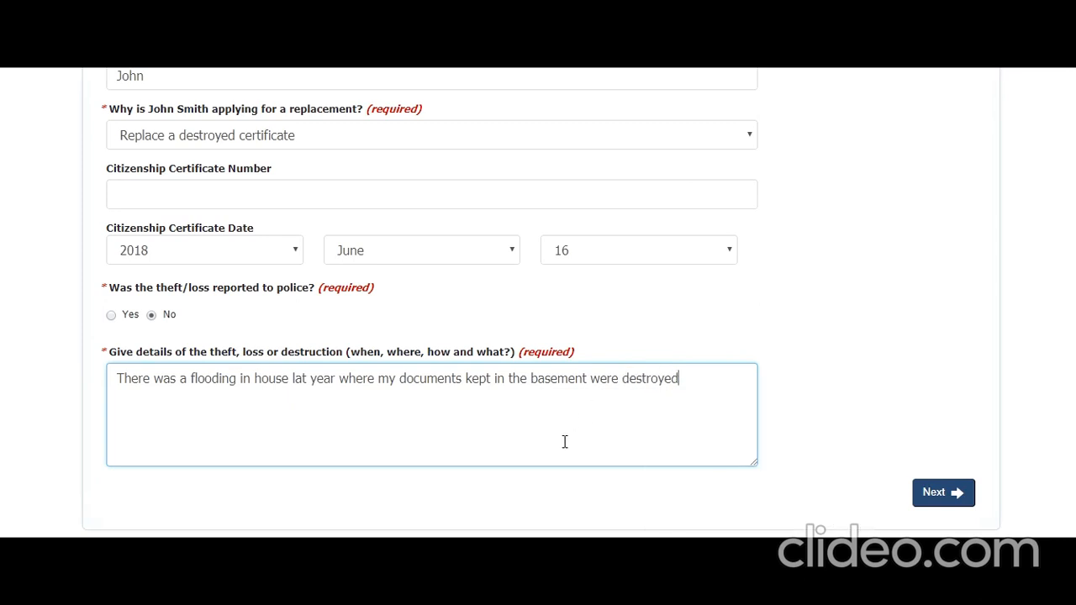
Continue to the Other Citizenship(s) question.
{"action": "scroll", "coordinate": [546, 445], "scroll_direction": "down", "scroll_amount": 1}
{"action": "scroll", "coordinate": [547, 450], "scroll_direction": "down", "scroll_amount": 1}
{"action": "left_click", "coordinate": [930, 343]}
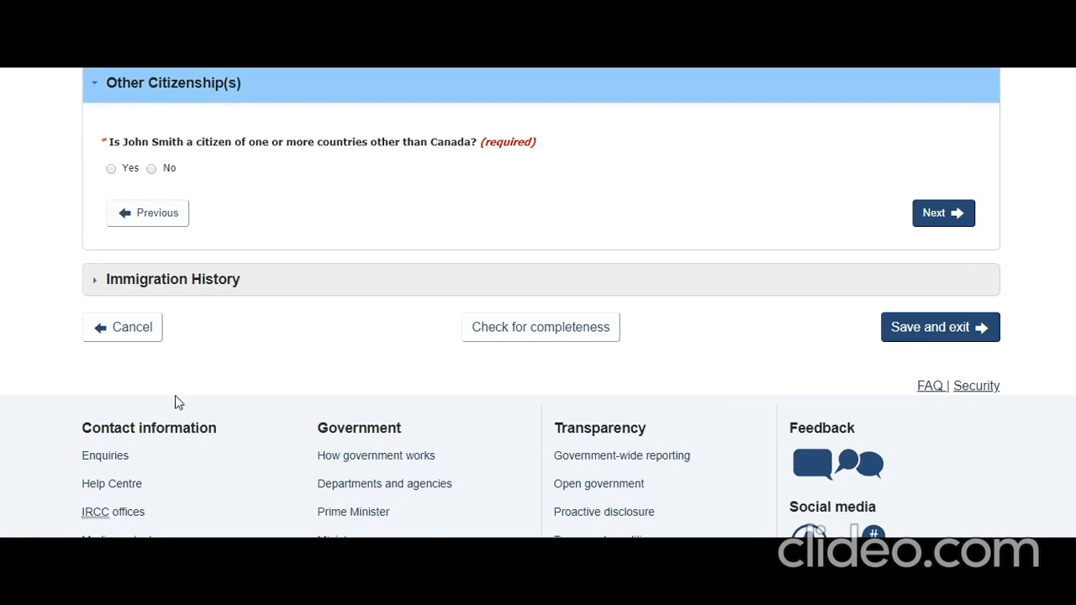
Answer No to other citizenships, Yes to having lived in Canada, and No to living there since birth.
{"action": "left_click", "coordinate": [151, 169]}
{"action": "left_click", "coordinate": [933, 217]}
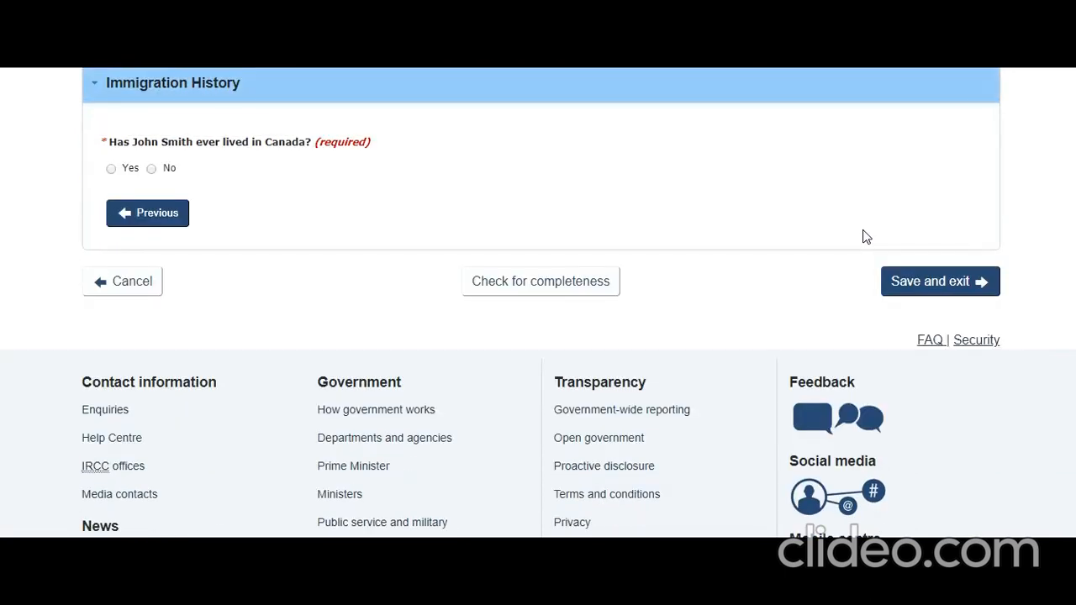
{"action": "left_click", "coordinate": [111, 169]}
{"action": "left_click", "coordinate": [168, 237]}
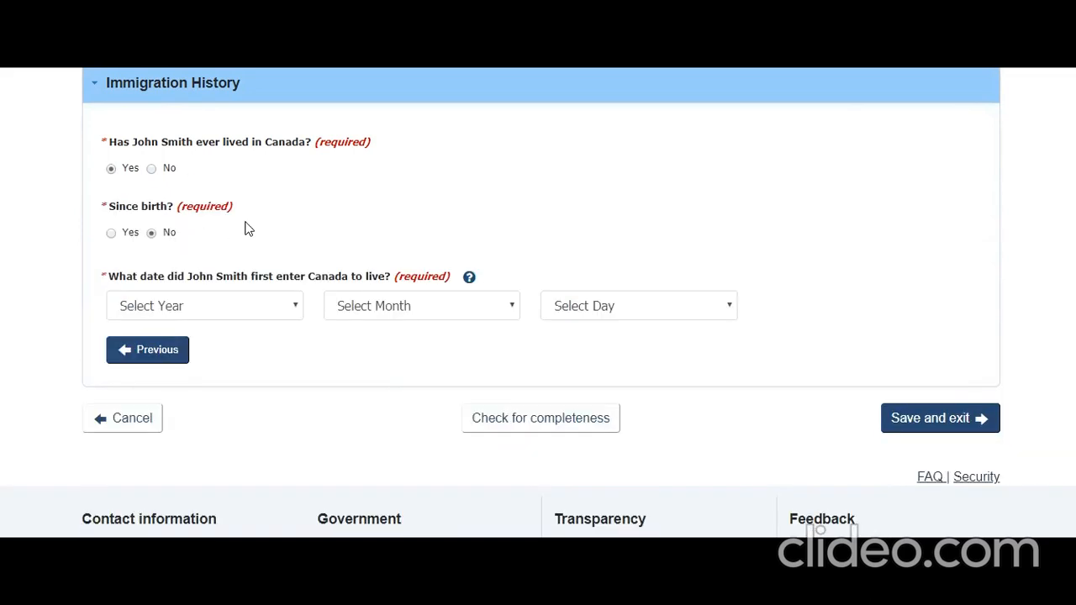
Set the first entry to Canada as 15 February 2012 and save the citizenship details.
{"action": "left_click", "coordinate": [272, 306]}
{"action": "left_click", "coordinate": [202, 137]}
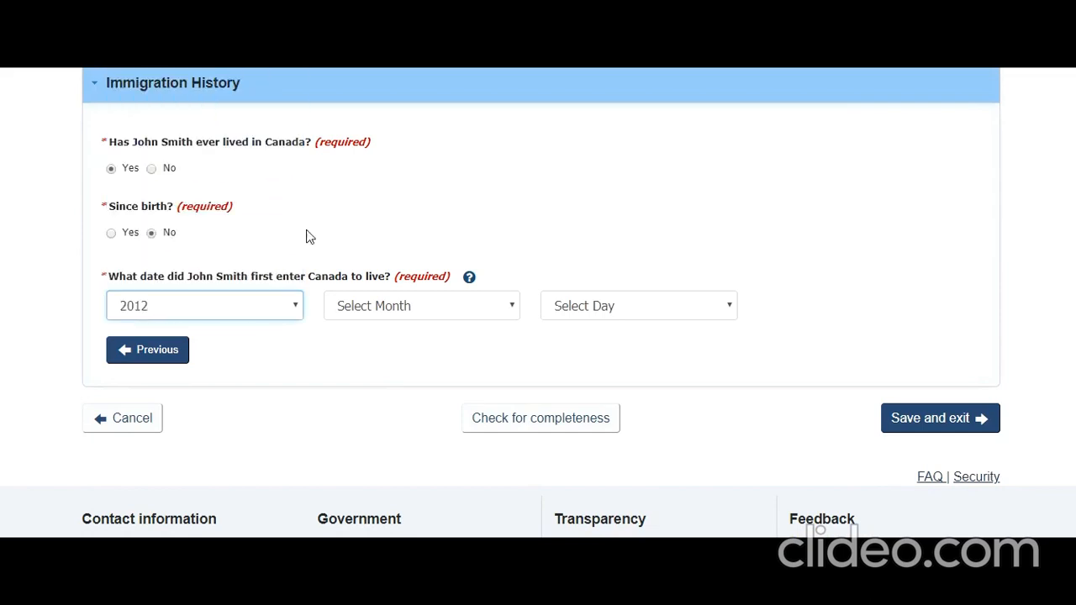
{"action": "left_click", "coordinate": [364, 302]}
{"action": "left_click", "coordinate": [361, 363]}
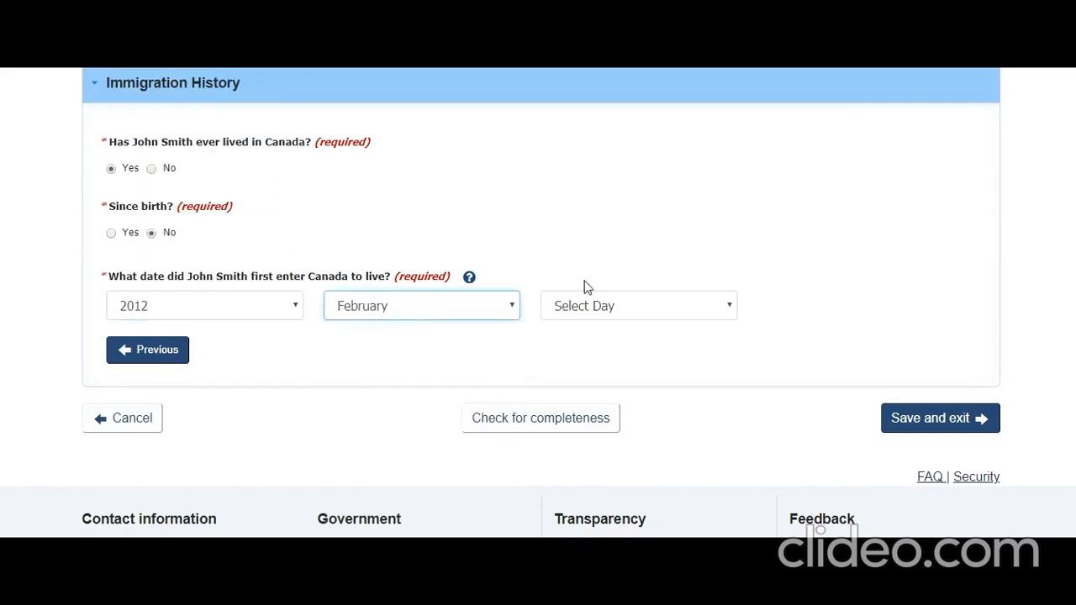
{"action": "left_click", "coordinate": [633, 309]}
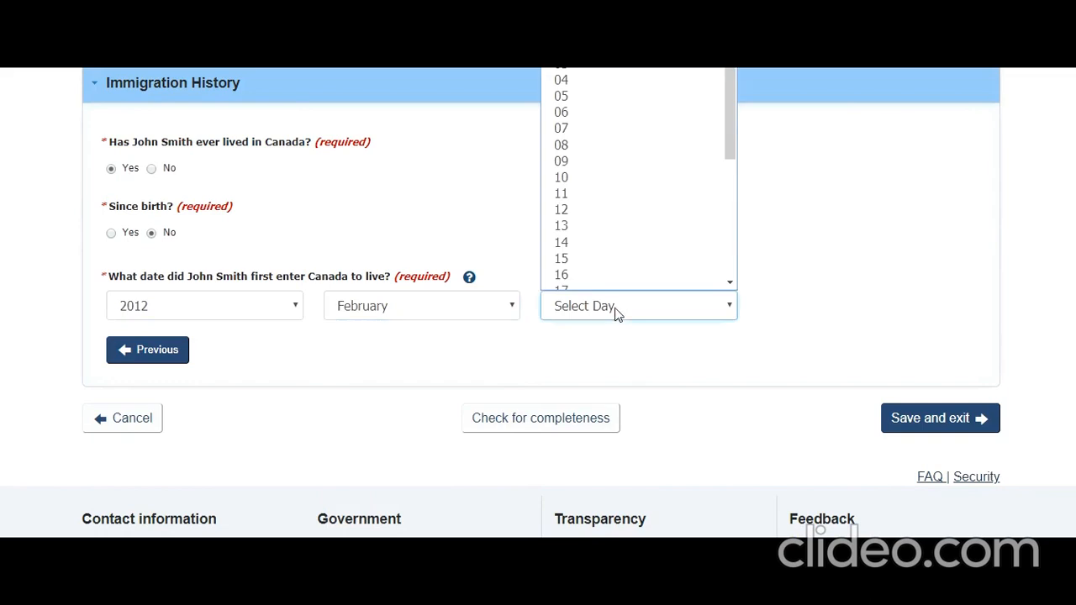
{"action": "left_click", "coordinate": [583, 250]}
{"action": "left_click", "coordinate": [930, 424]}
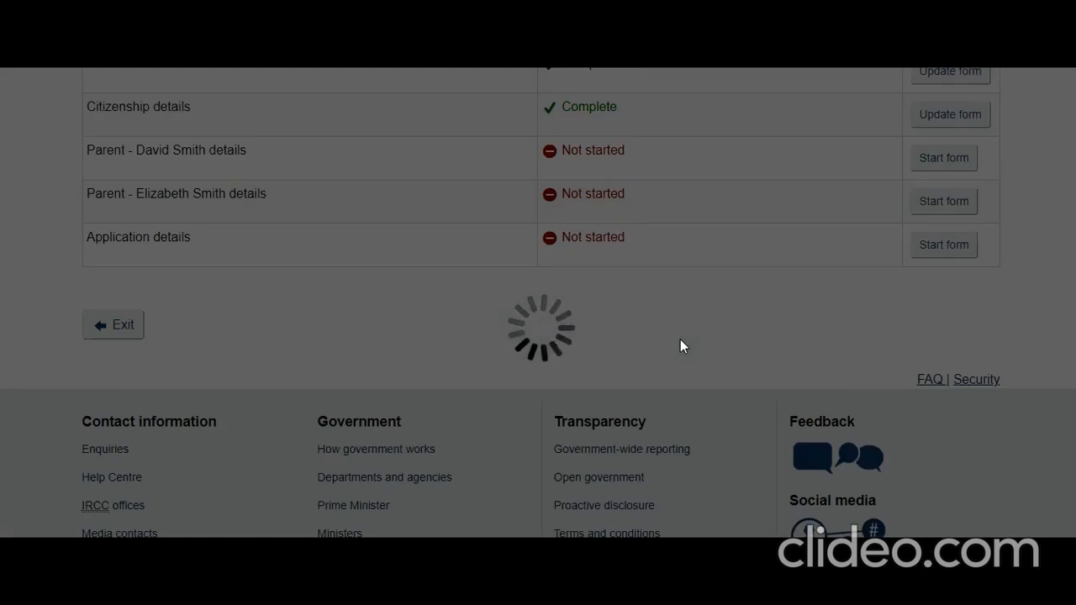
Open the first parent's form, set the relationship to Biological parent, and advance to citizenship details.
{"action": "scroll", "coordinate": [686, 345], "scroll_direction": "up", "scroll_amount": 2}
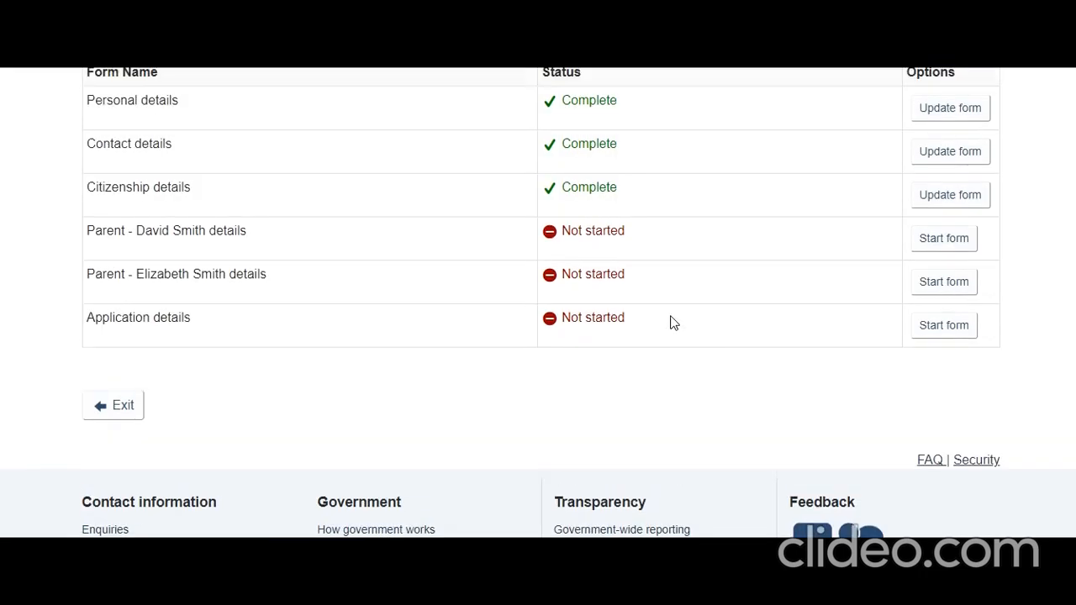
{"action": "left_click", "coordinate": [936, 240]}
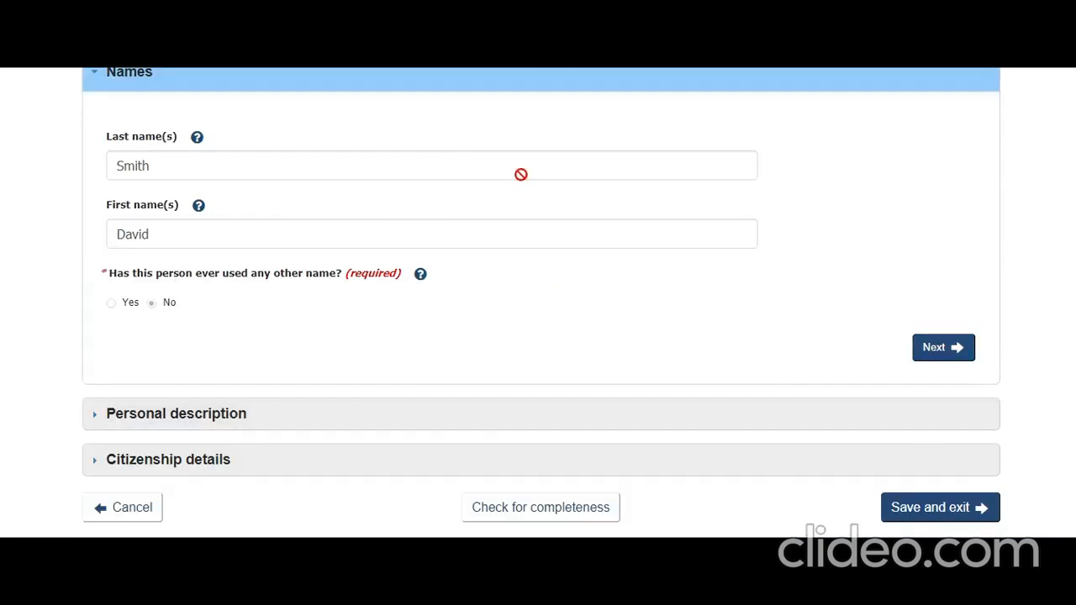
{"action": "left_click", "coordinate": [931, 349]}
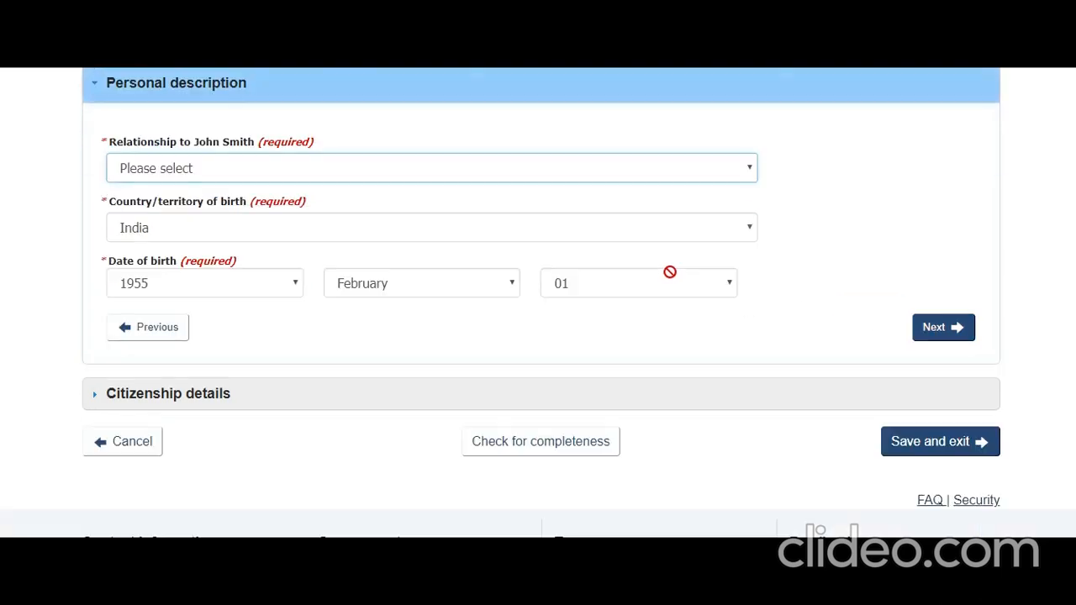
{"action": "left_click", "coordinate": [601, 173]}
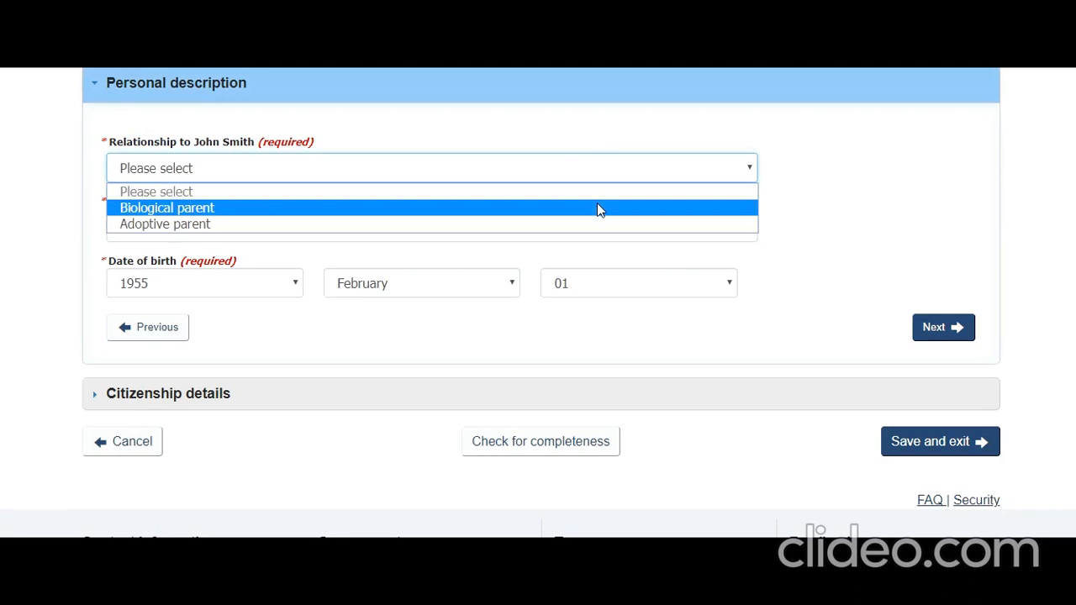
{"action": "left_click", "coordinate": [598, 207]}
{"action": "left_click", "coordinate": [925, 333]}
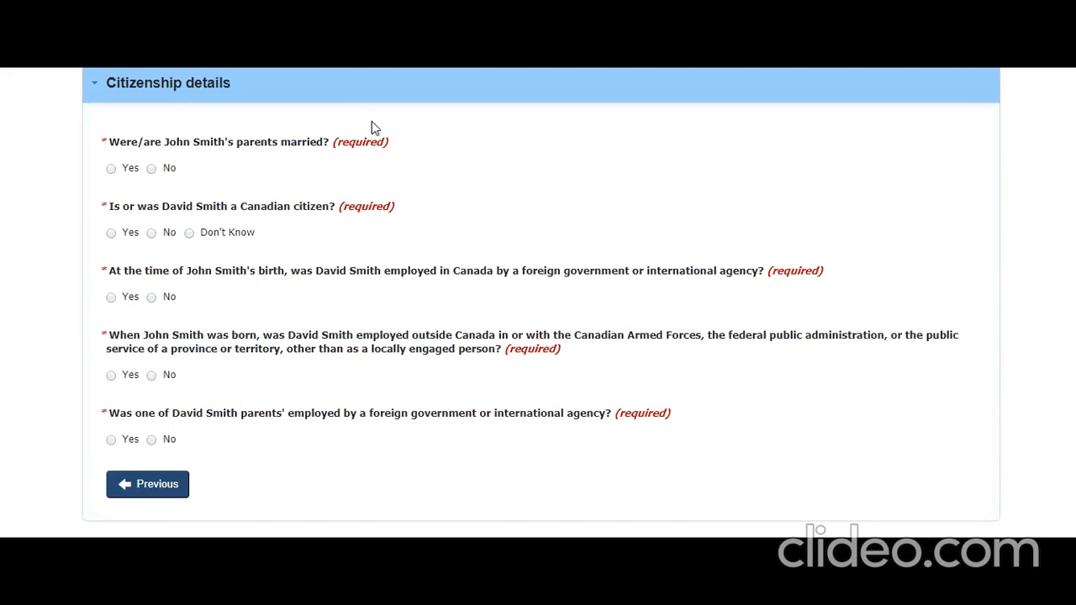
Answer Yes to the parents being married and choose India as the country of marriage.
{"action": "left_click", "coordinate": [112, 169]}
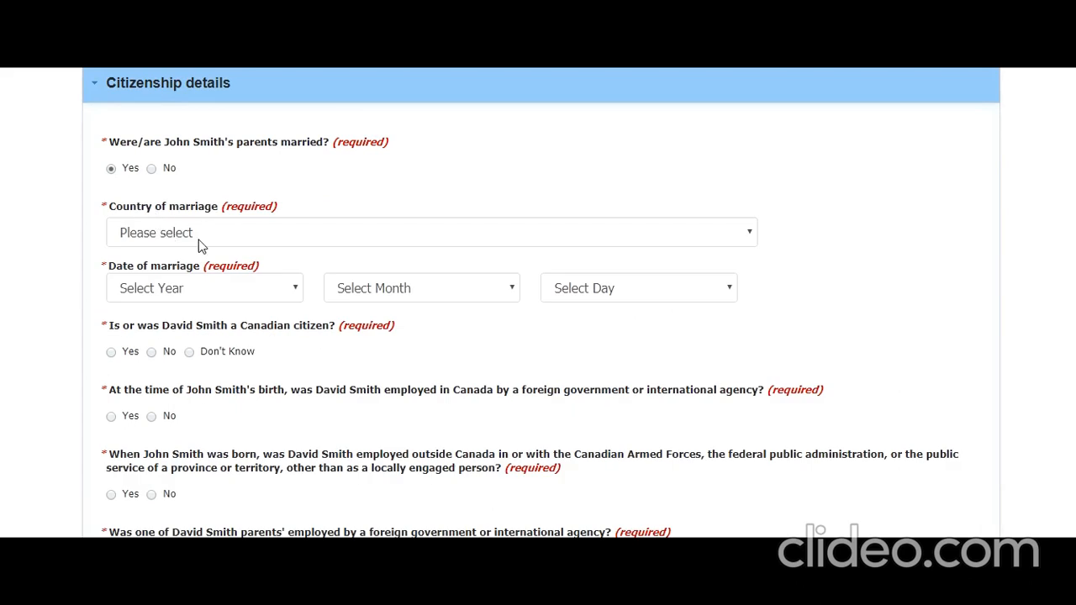
{"action": "left_click", "coordinate": [203, 243]}
{"action": "key", "text": "i"}
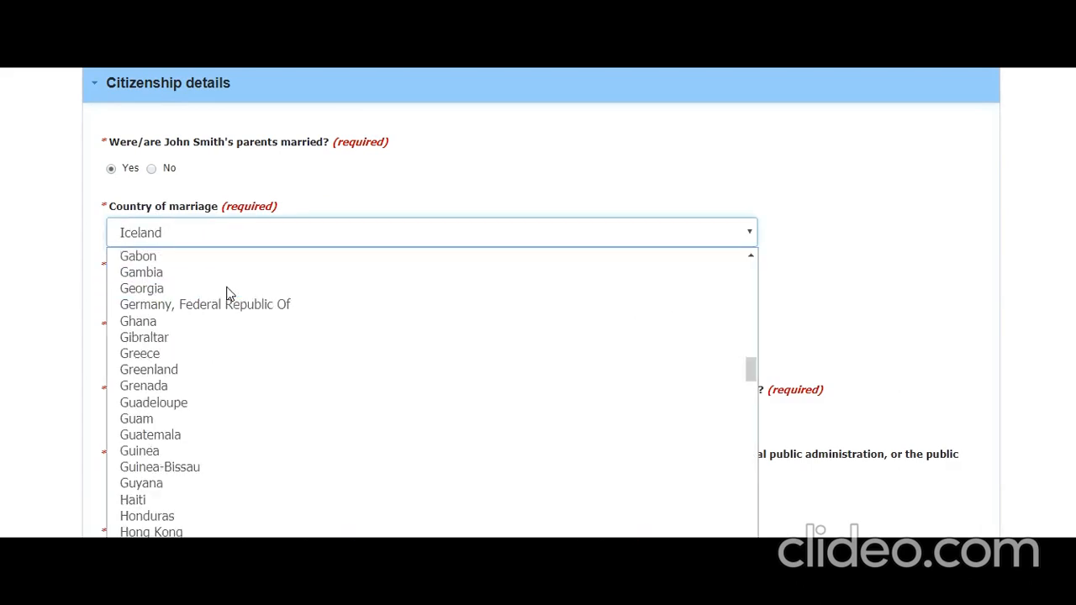
{"action": "key", "text": "n"}
{"action": "key", "text": "Return"}
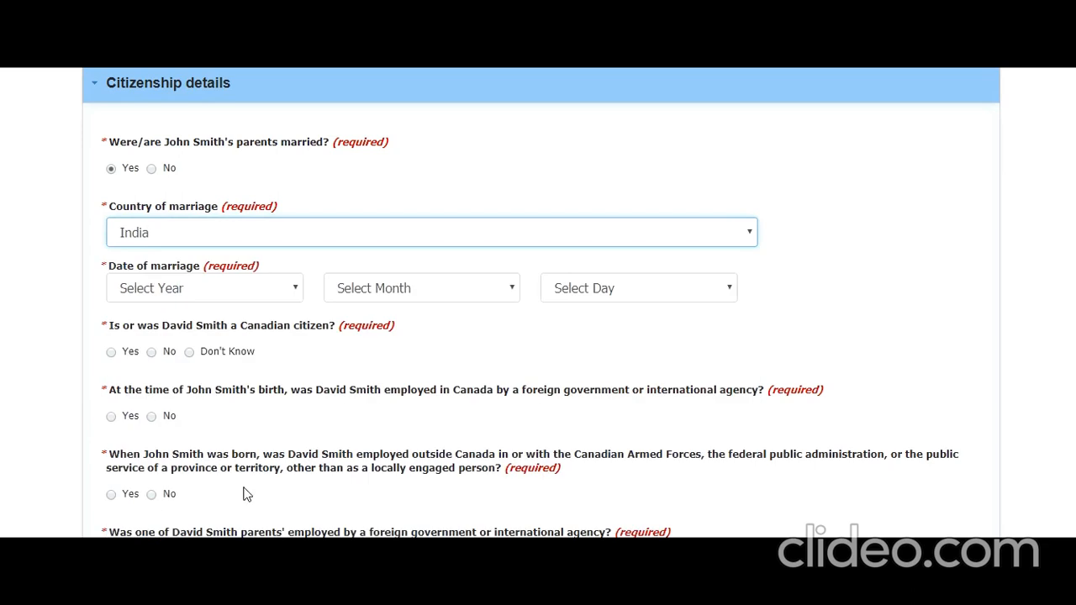
Set the marriage date to 01 April 1982.
{"action": "left_click", "coordinate": [258, 292]}
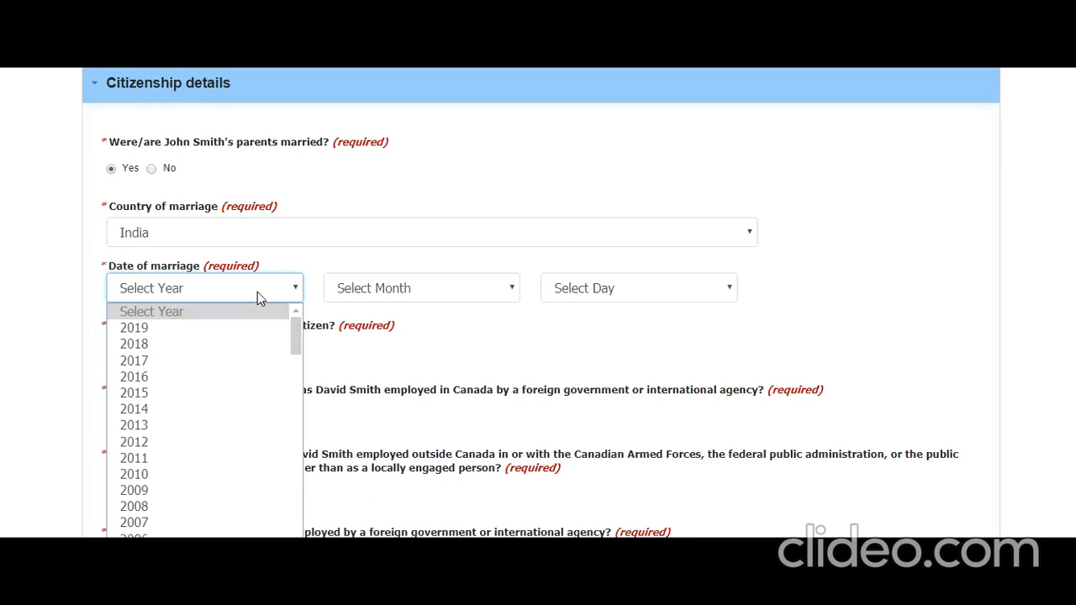
{"action": "scroll", "coordinate": [264, 511], "scroll_direction": "down", "scroll_amount": 4}
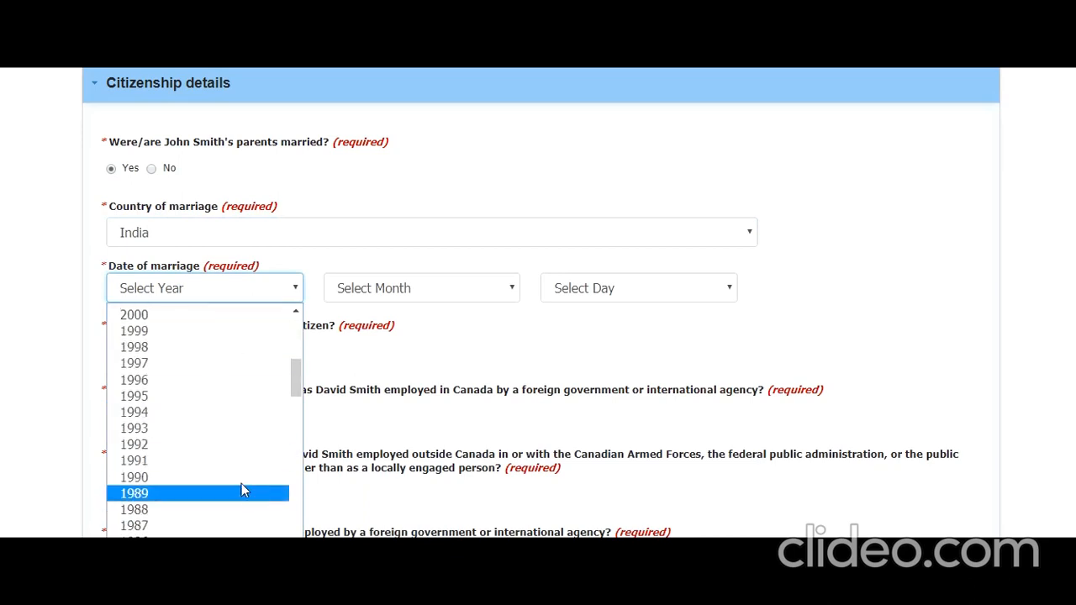
{"action": "scroll", "coordinate": [234, 522], "scroll_direction": "down", "scroll_amount": 3}
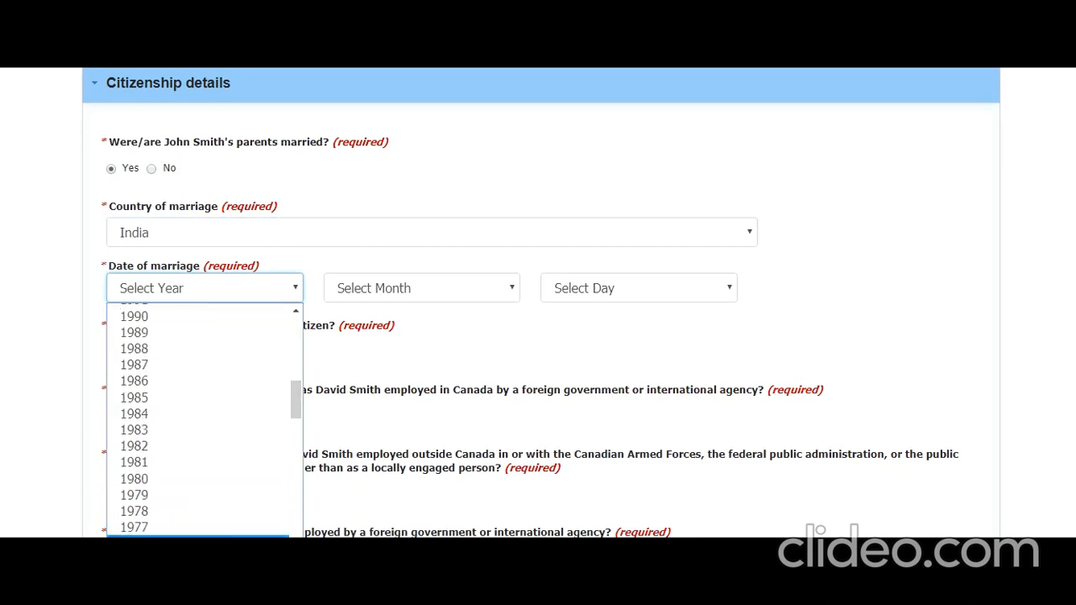
{"action": "left_click", "coordinate": [214, 447]}
{"action": "left_click", "coordinate": [468, 294]}
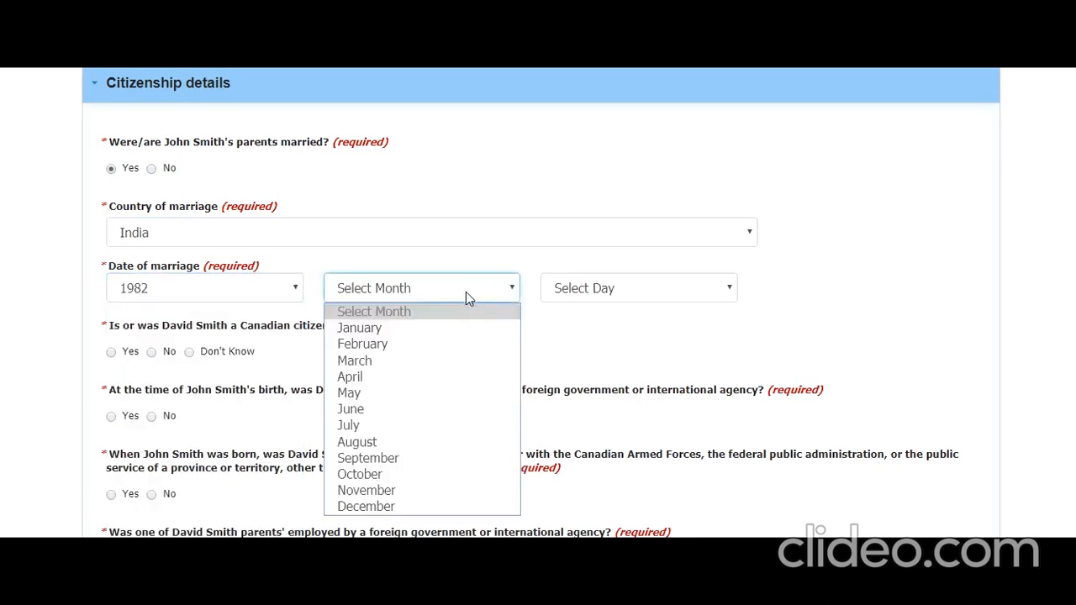
{"action": "left_click", "coordinate": [427, 375]}
{"action": "left_click", "coordinate": [595, 294]}
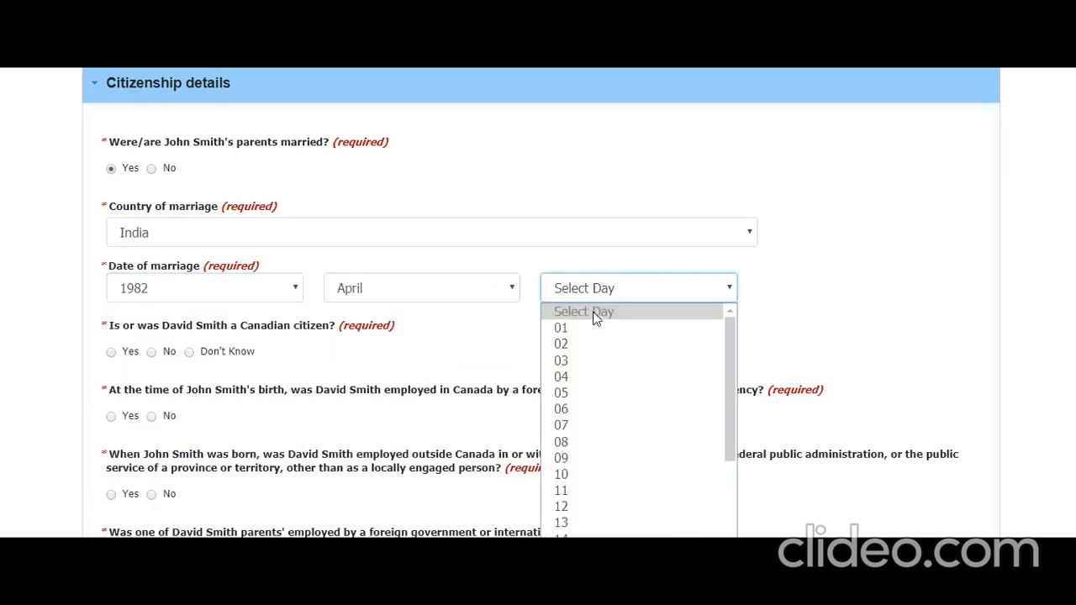
{"action": "left_click", "coordinate": [590, 330]}
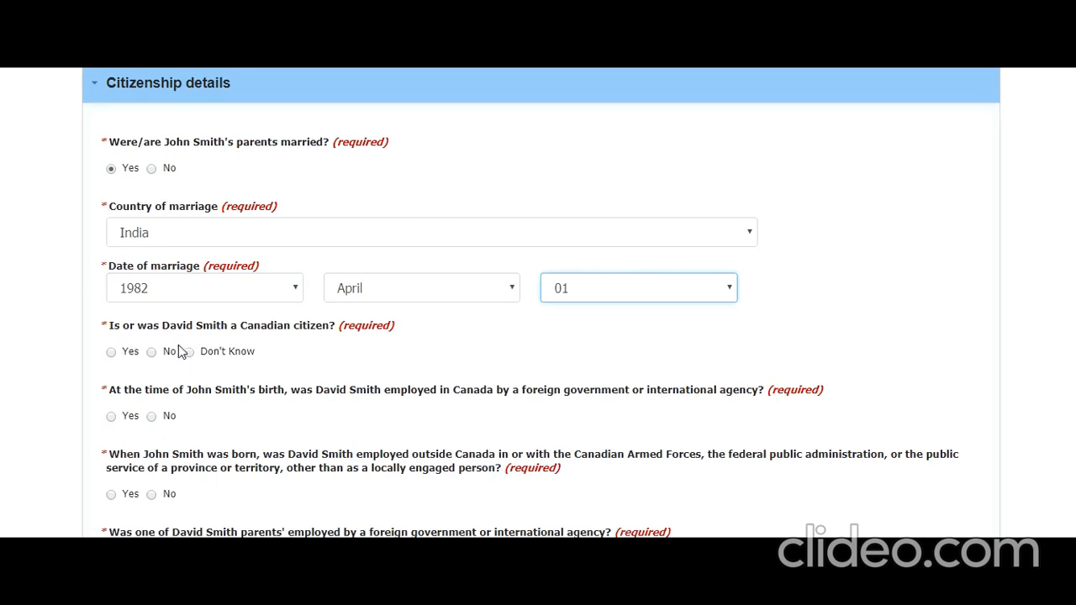
Answer No to the parent's Canadian citizenship and foreign-employment questions, then save the parent form.
{"action": "left_click", "coordinate": [152, 353]}
{"action": "scroll", "coordinate": [166, 382], "scroll_direction": "down", "scroll_amount": 2}
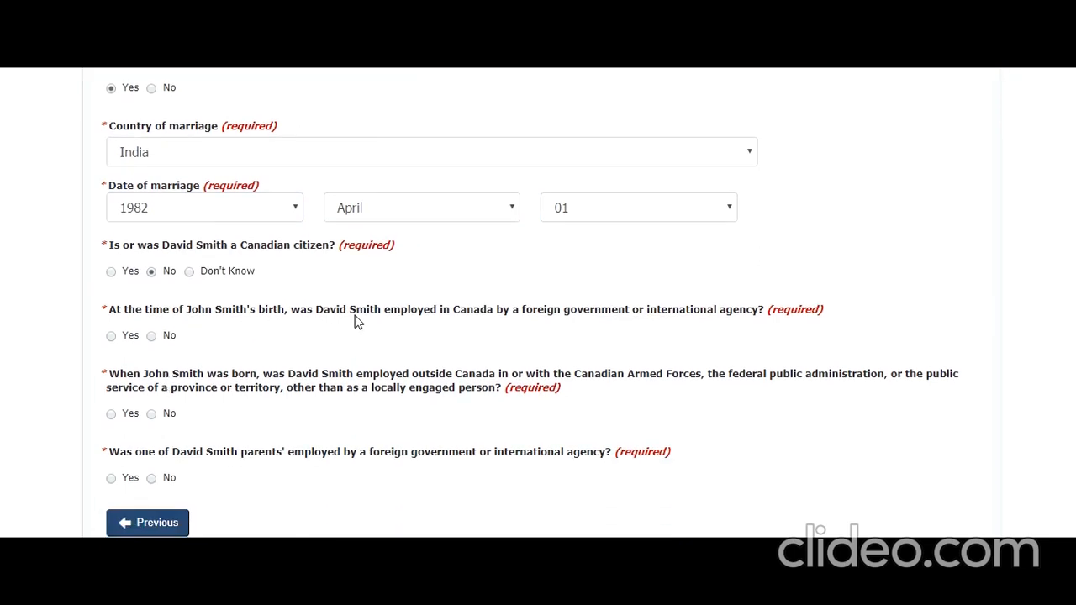
{"action": "left_click", "coordinate": [152, 336]}
{"action": "scroll", "coordinate": [277, 383], "scroll_direction": "down", "scroll_amount": 1}
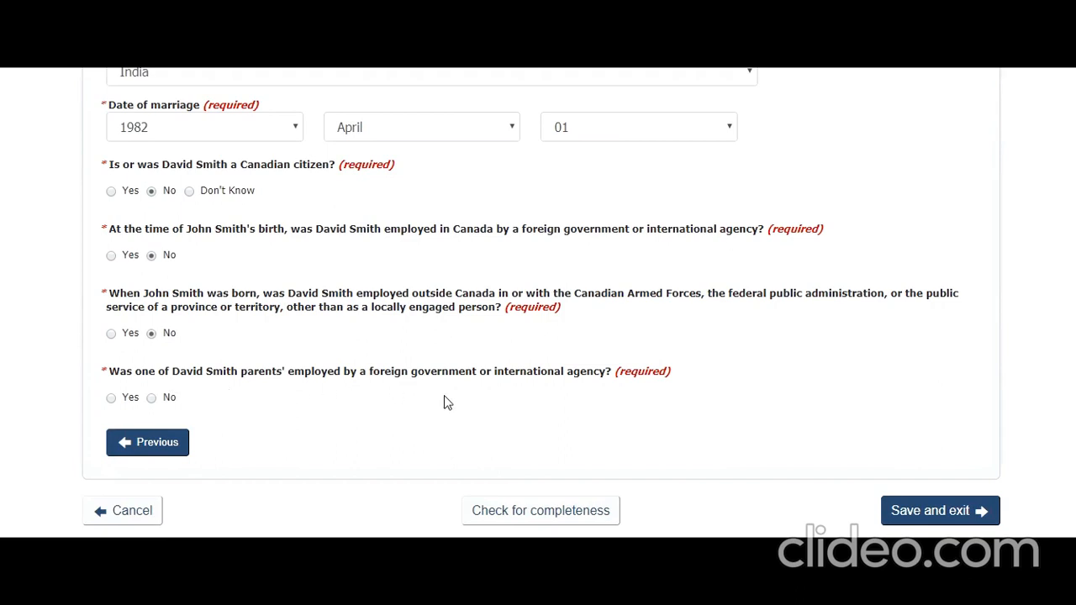
{"action": "left_click", "coordinate": [151, 398]}
{"action": "scroll", "coordinate": [302, 335], "scroll_direction": "down", "scroll_amount": 4}
{"action": "scroll", "coordinate": [312, 336], "scroll_direction": "up", "scroll_amount": 3}
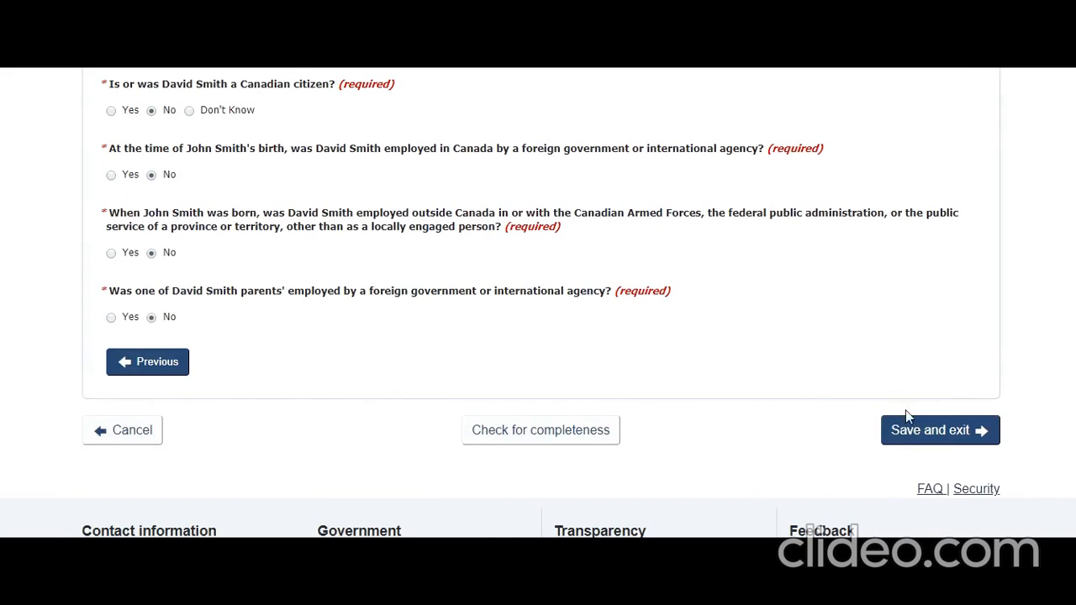
{"action": "left_click", "coordinate": [920, 432]}
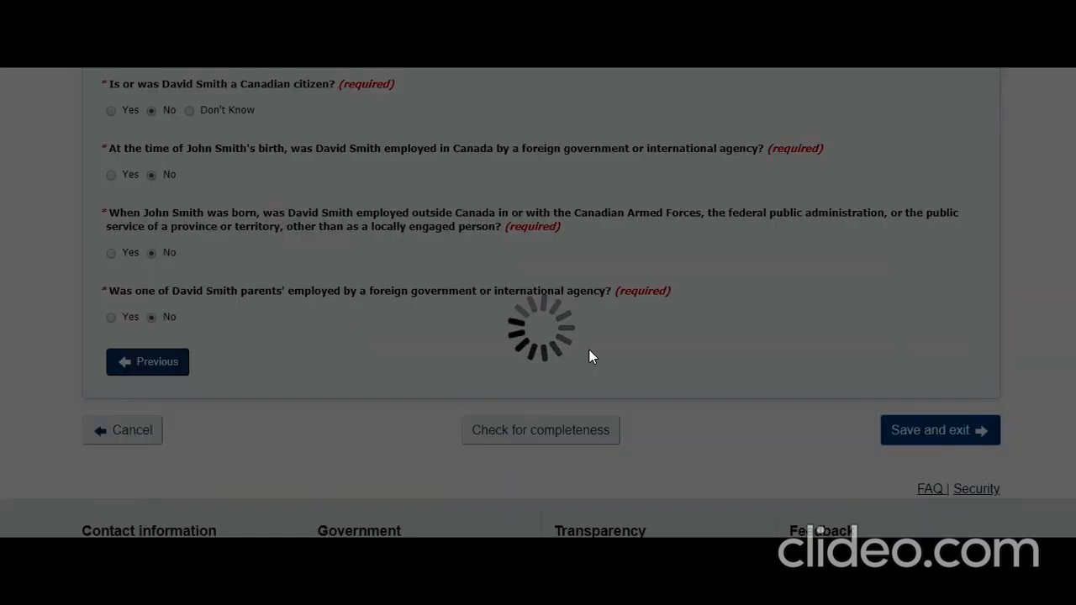
Start the second parent's form, set the relationship to Biological parent, and continue to citizenship questions.
{"action": "scroll", "coordinate": [586, 348], "scroll_direction": "up", "scroll_amount": 2}
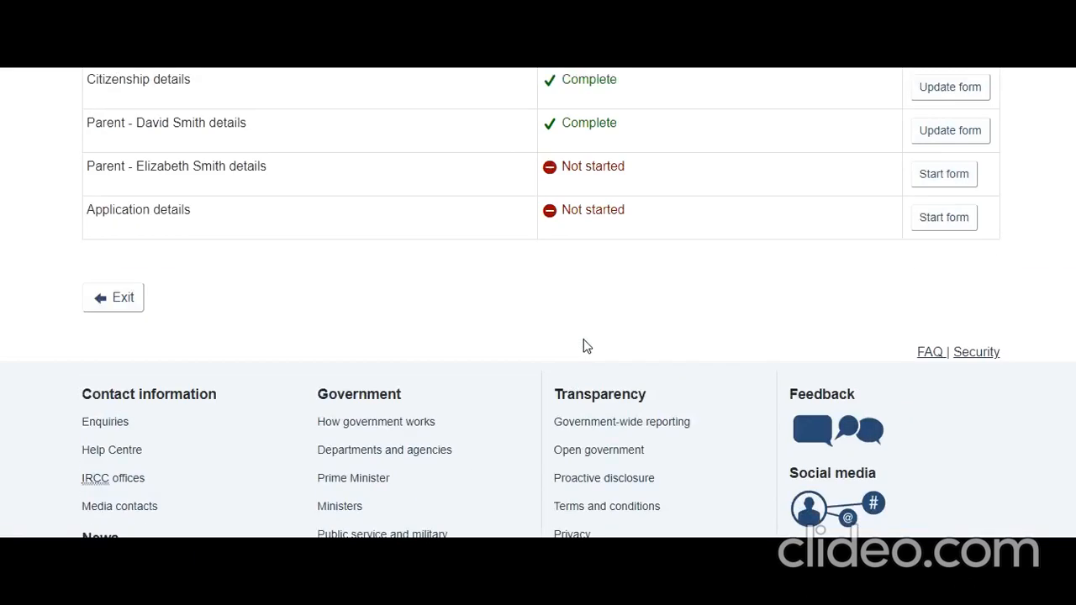
{"action": "scroll", "coordinate": [586, 346], "scroll_direction": "up", "scroll_amount": 2}
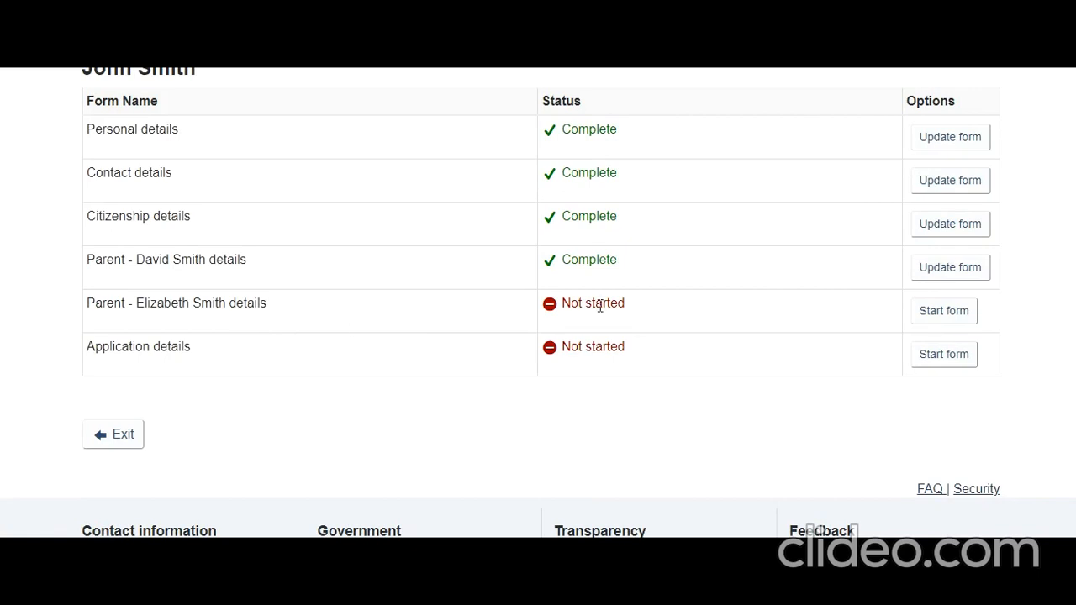
{"action": "left_click", "coordinate": [964, 320]}
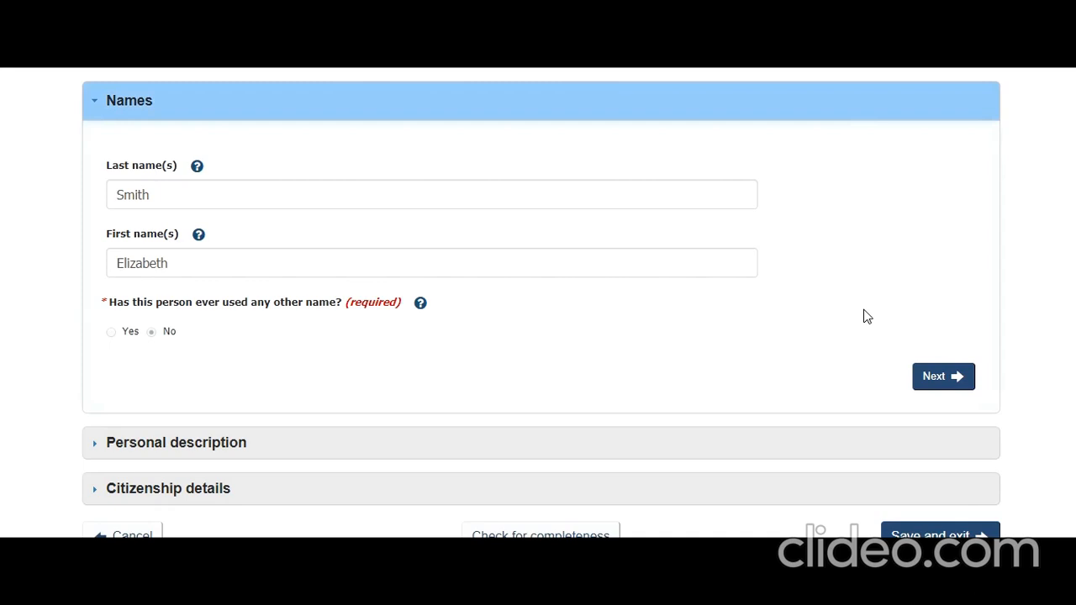
{"action": "left_click", "coordinate": [935, 377]}
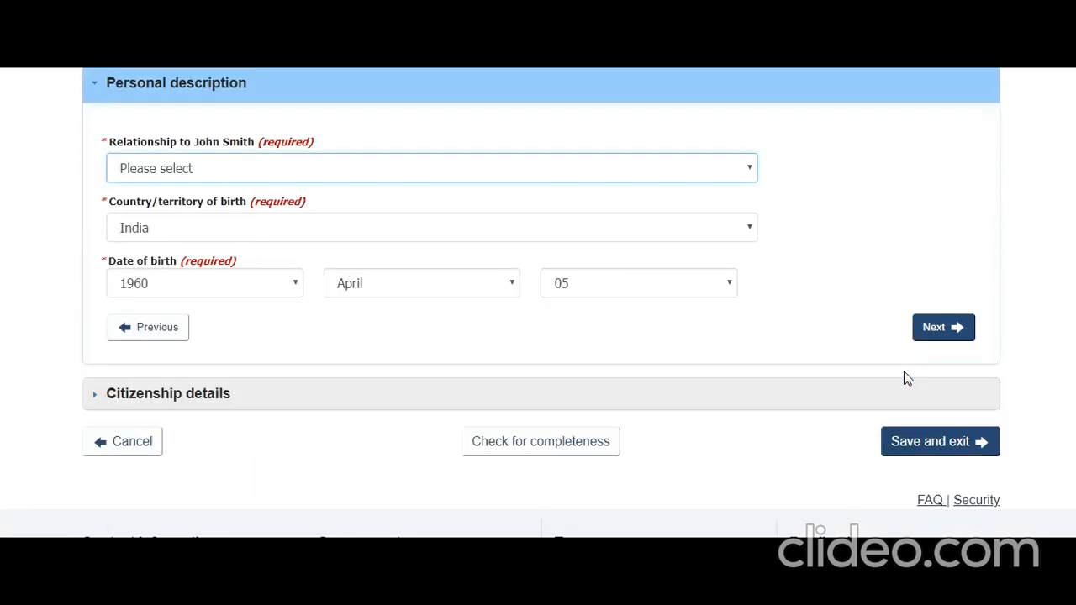
{"action": "left_click", "coordinate": [632, 170]}
{"action": "left_click", "coordinate": [652, 210]}
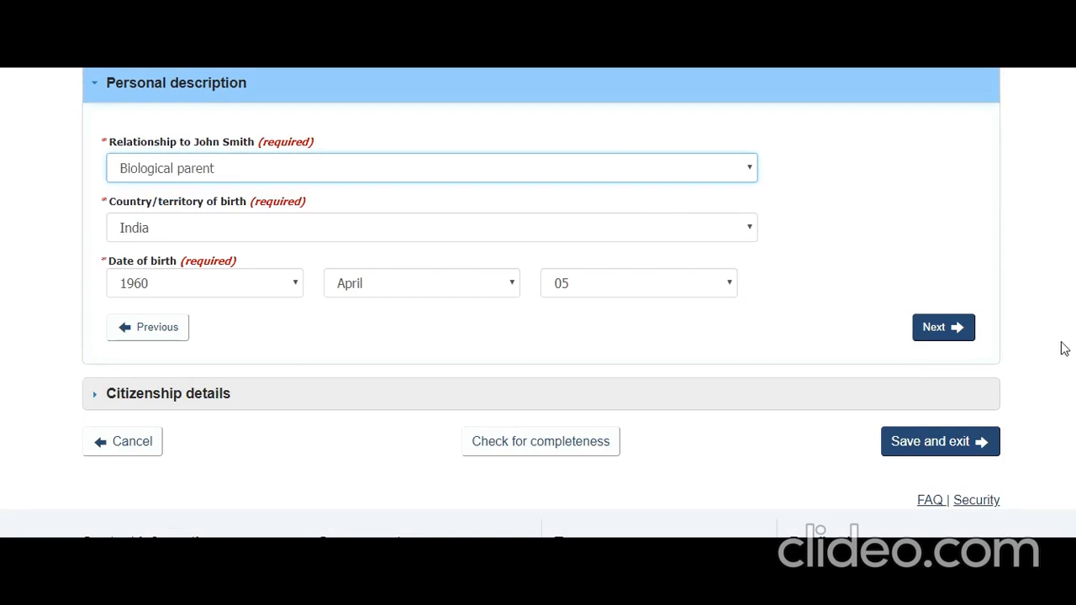
{"action": "left_click", "coordinate": [957, 334]}
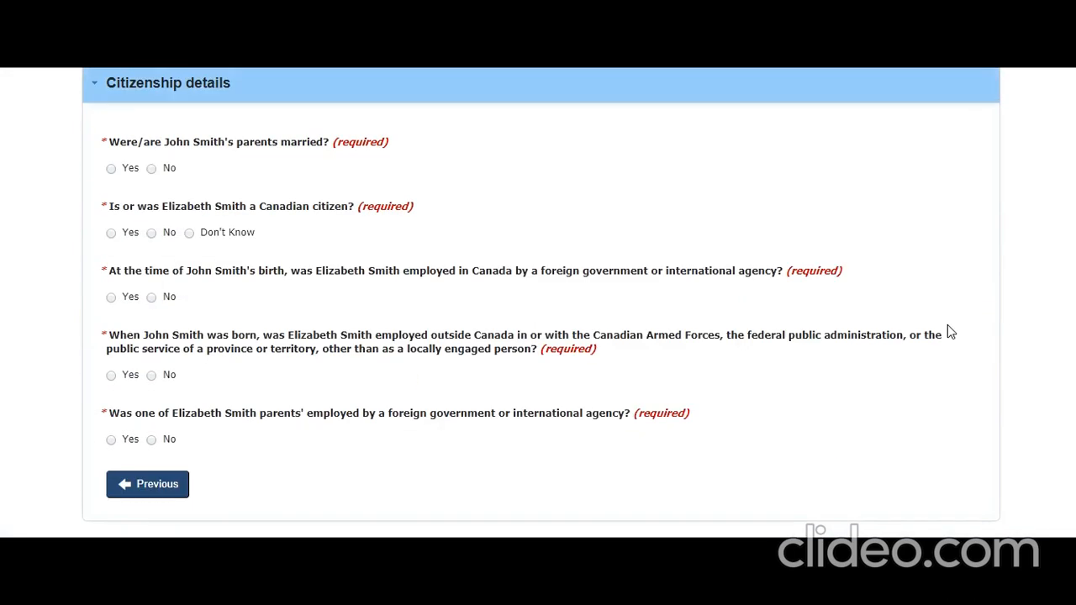
Answer Yes that the parents were married and select India as the country of marriage.
{"action": "left_click", "coordinate": [112, 169]}
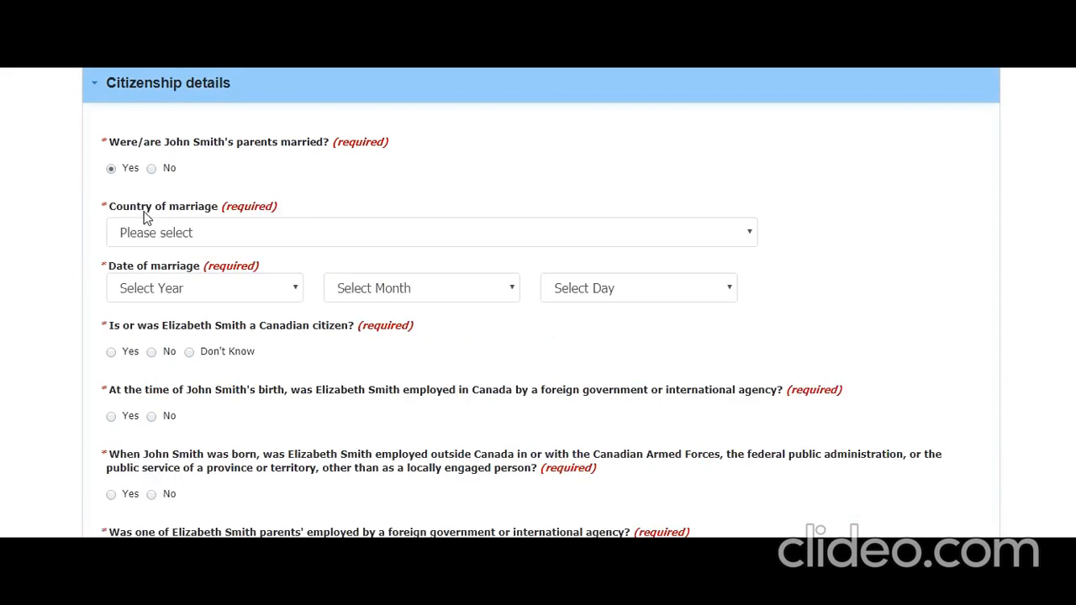
{"action": "left_click", "coordinate": [188, 243]}
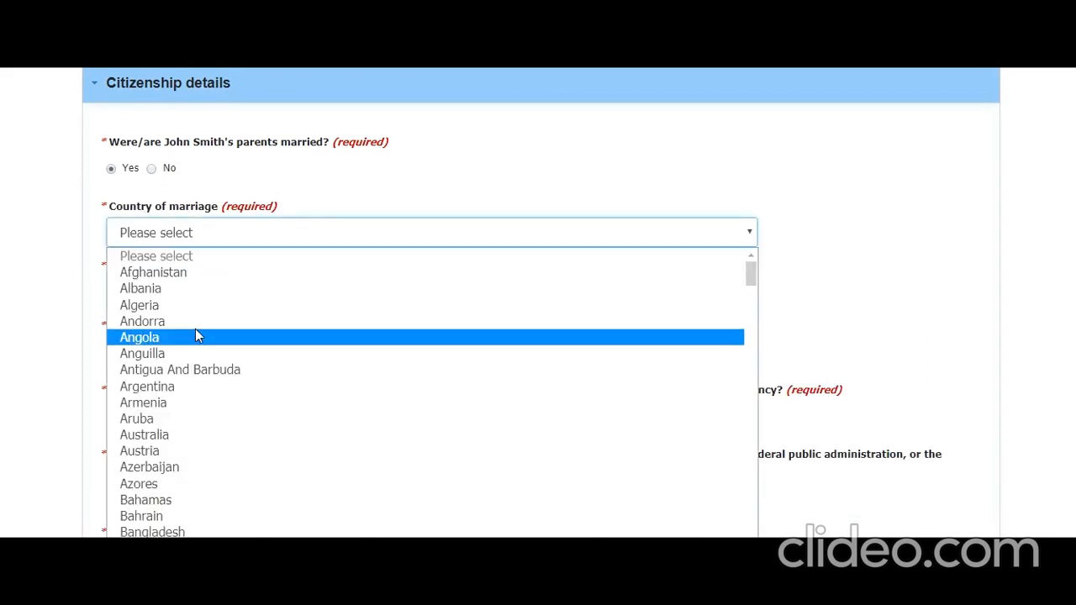
{"action": "type", "text": "i"}
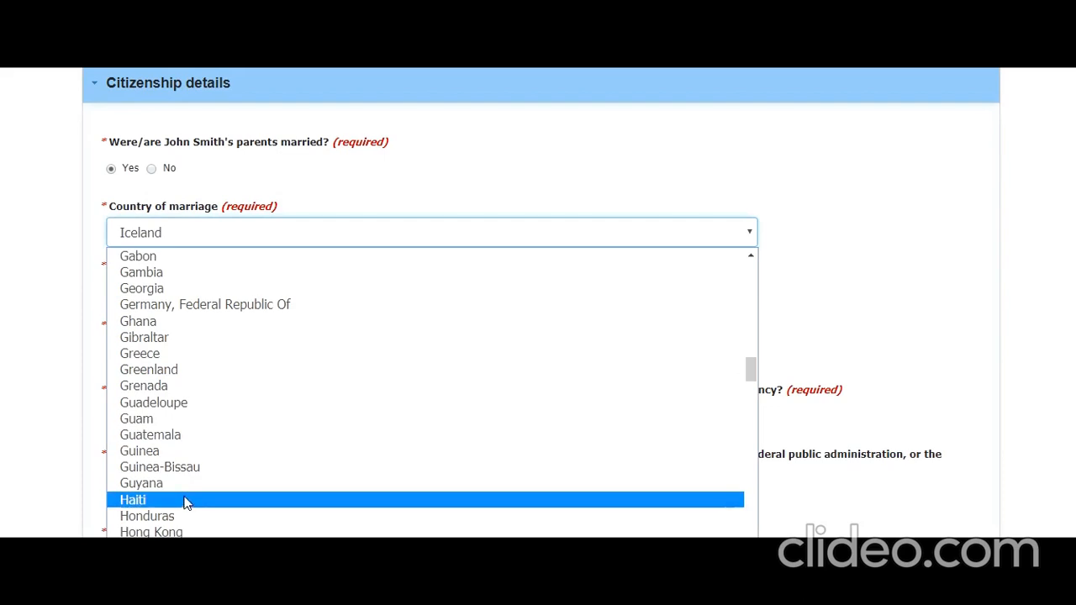
{"action": "scroll", "coordinate": [198, 496], "scroll_direction": "down", "scroll_amount": 2}
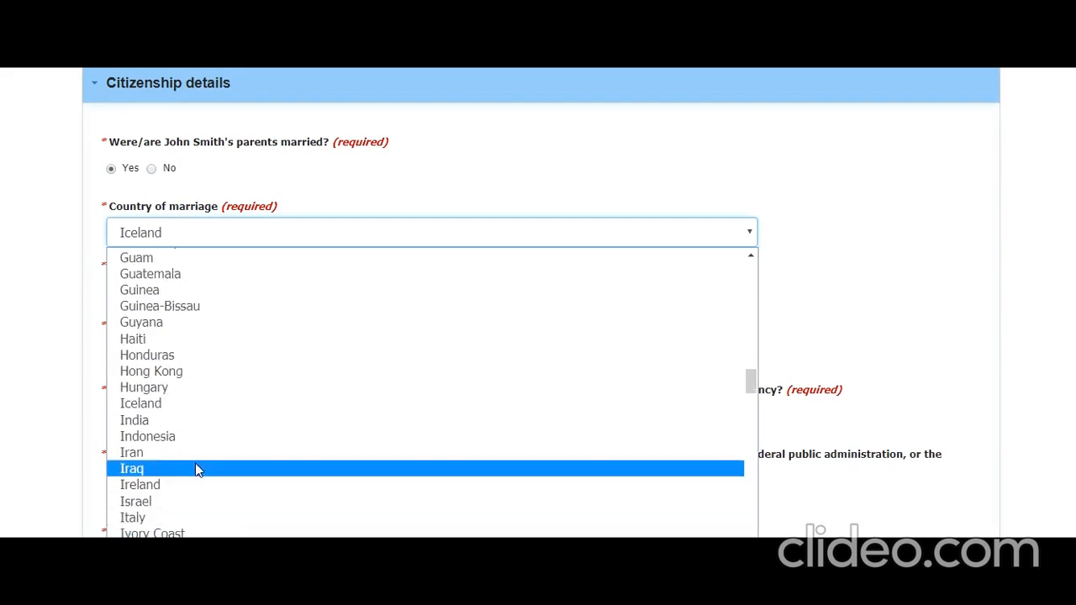
{"action": "key", "text": "Up"}
{"action": "key", "text": "Return"}
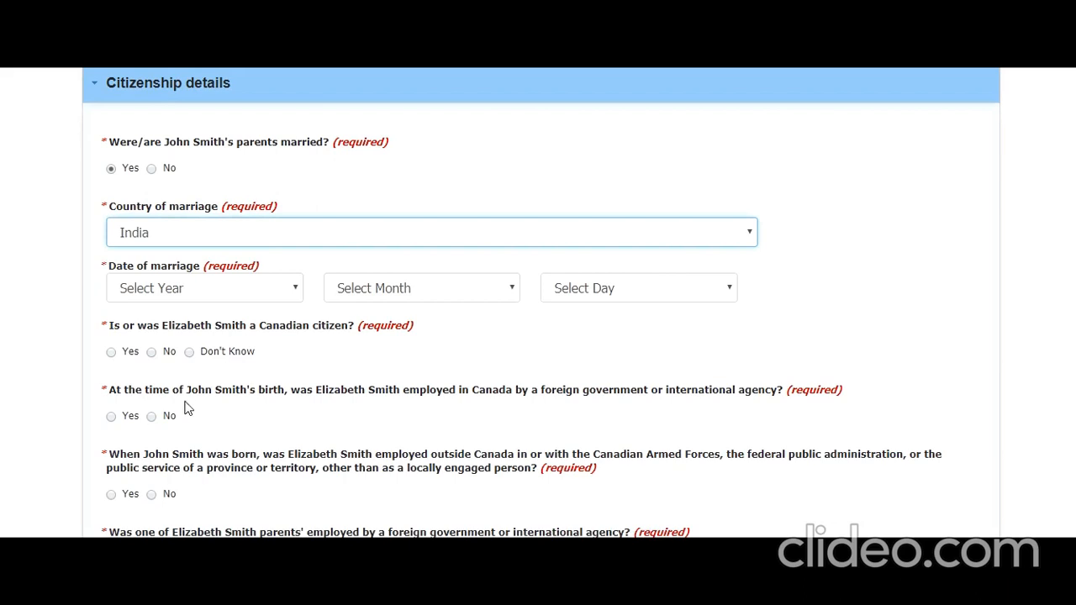
Set the marriage date to 1982 April 01.
{"action": "left_click", "coordinate": [248, 290]}
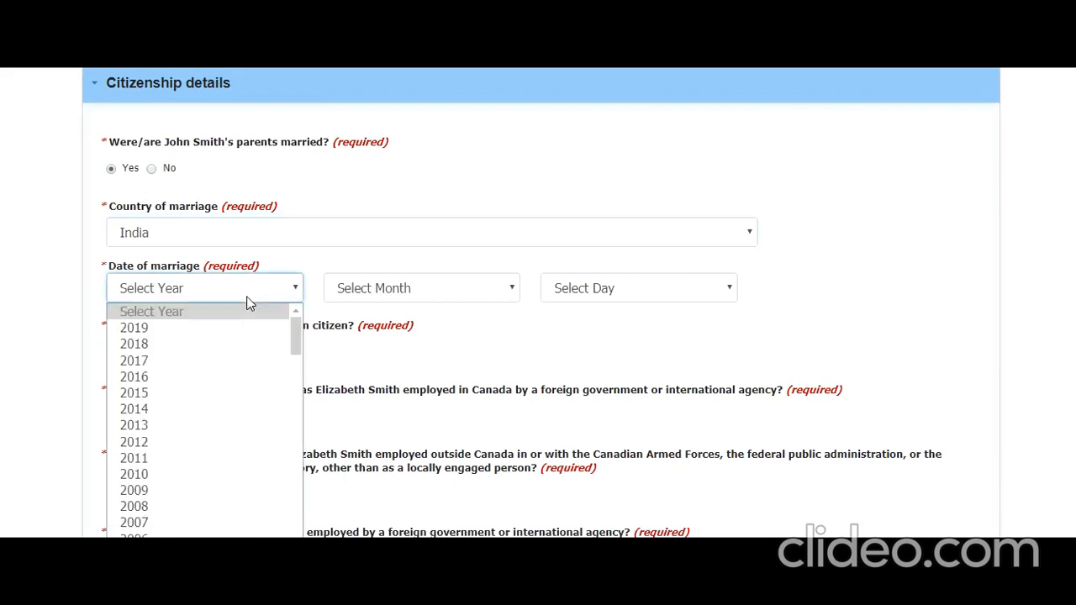
{"action": "scroll", "coordinate": [222, 427], "scroll_direction": "down", "scroll_amount": 6}
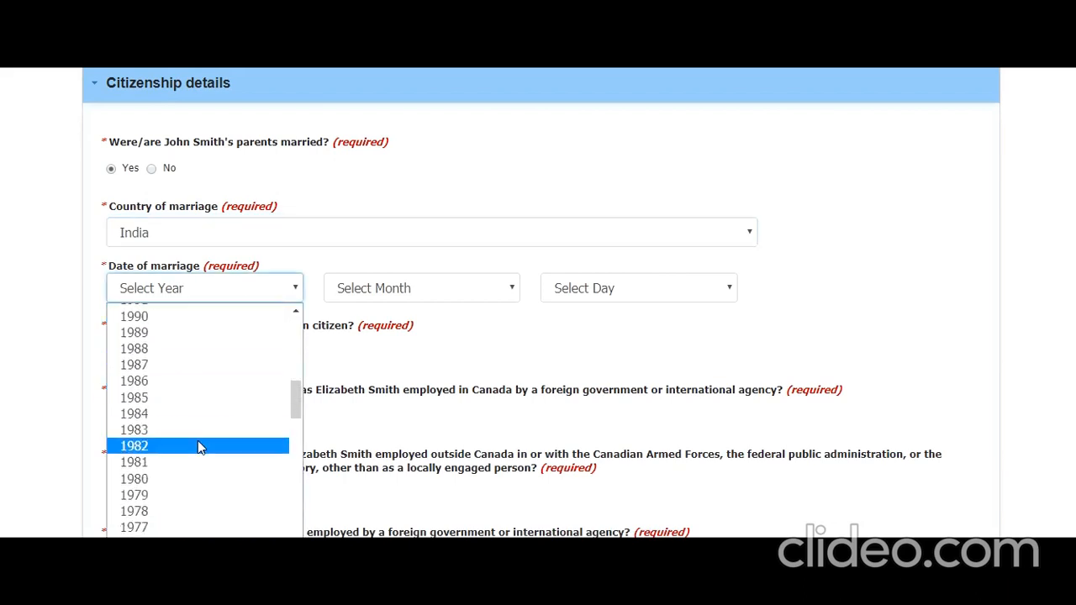
{"action": "left_click", "coordinate": [197, 445]}
{"action": "left_click", "coordinate": [471, 294]}
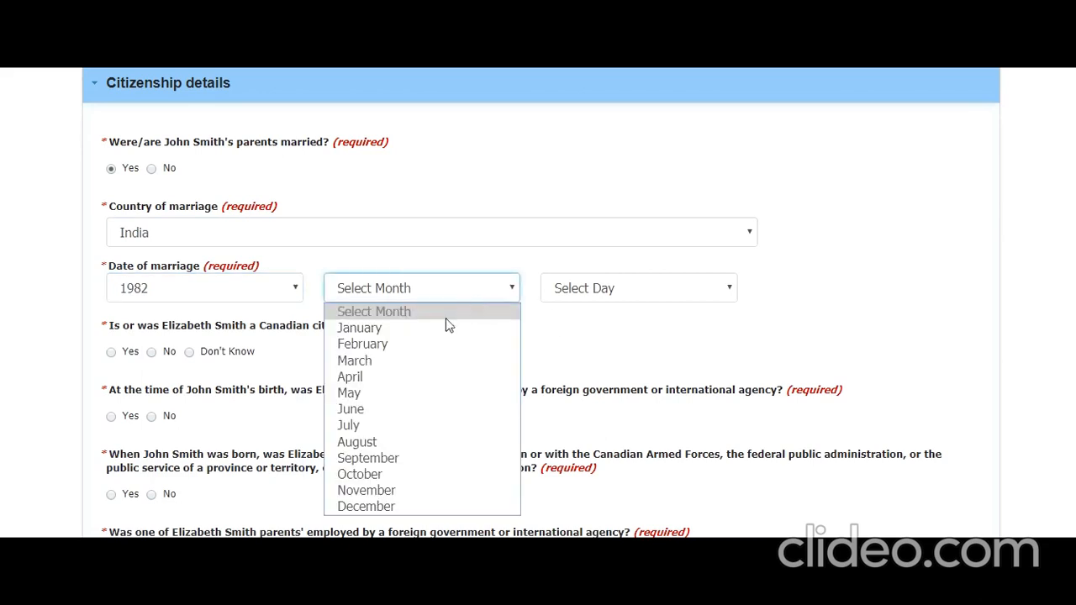
{"action": "left_click", "coordinate": [454, 378]}
{"action": "left_click", "coordinate": [604, 298]}
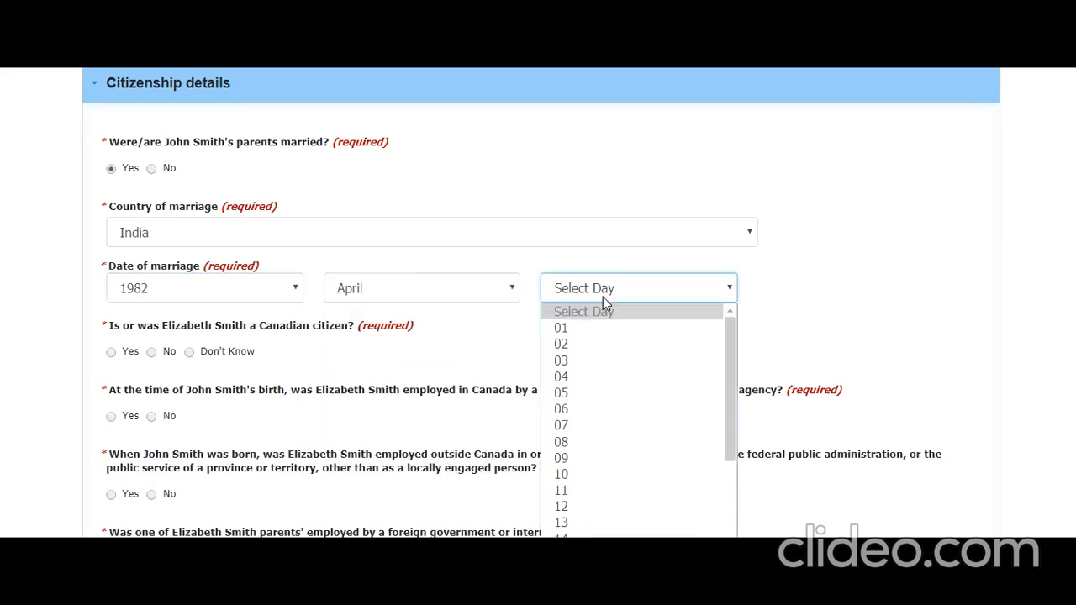
{"action": "left_click", "coordinate": [583, 334]}
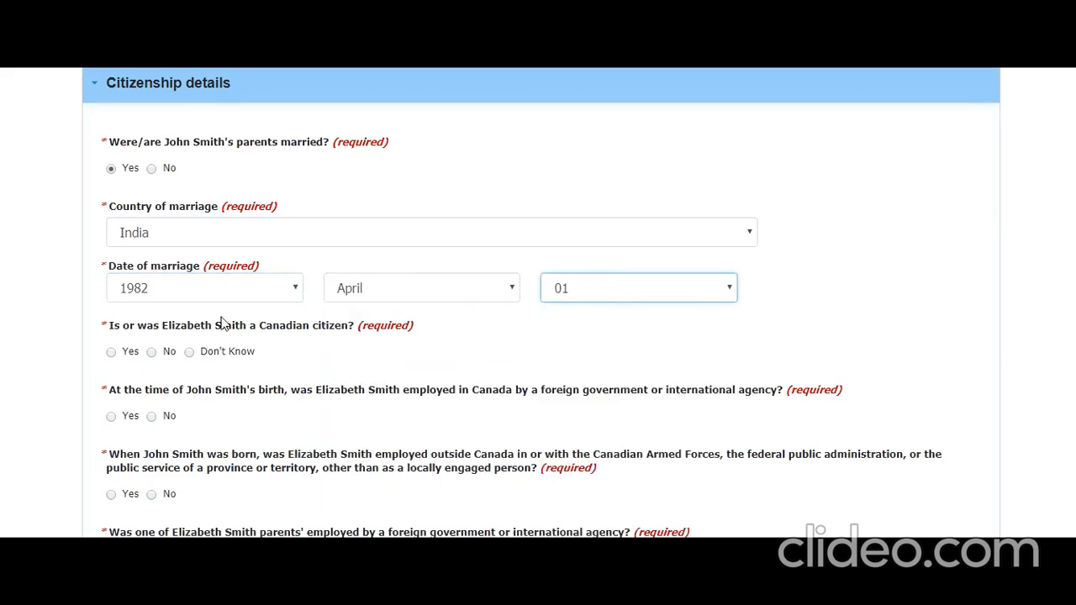
Answer No to the Canadian citizen, foreign-government and Armed Forces questions, then save and exit.
{"action": "left_click", "coordinate": [151, 353]}
{"action": "left_click", "coordinate": [154, 417]}
{"action": "left_click", "coordinate": [152, 494]}
{"action": "scroll", "coordinate": [221, 413], "scroll_direction": "down", "scroll_amount": 2}
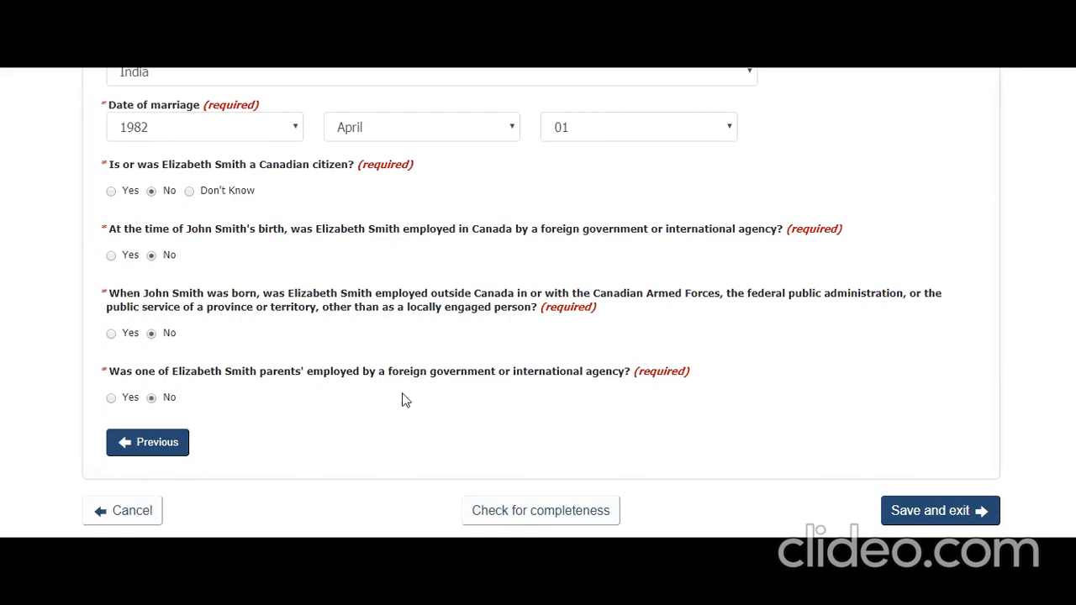
{"action": "left_click", "coordinate": [942, 513]}
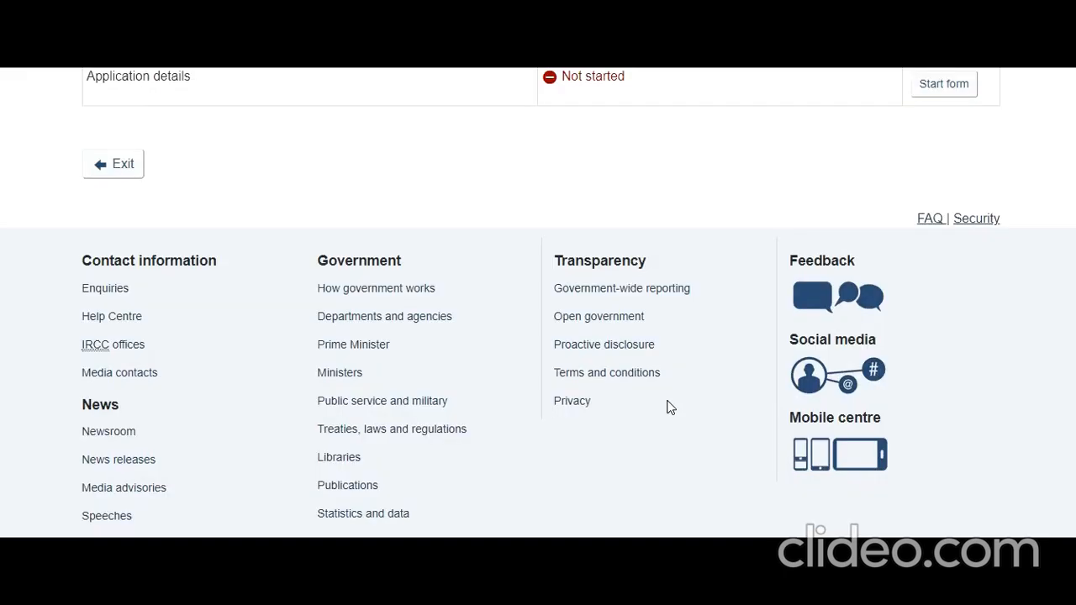
Start the Application details form and decline urgent processing.
{"action": "scroll", "coordinate": [668, 400], "scroll_direction": "up", "scroll_amount": 3}
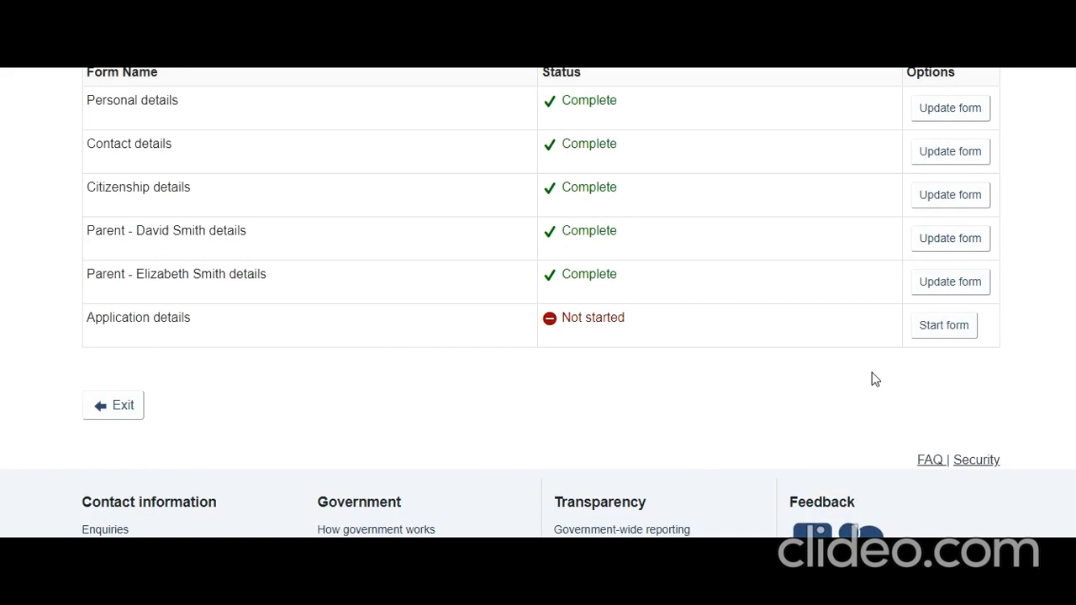
{"action": "left_click", "coordinate": [945, 334]}
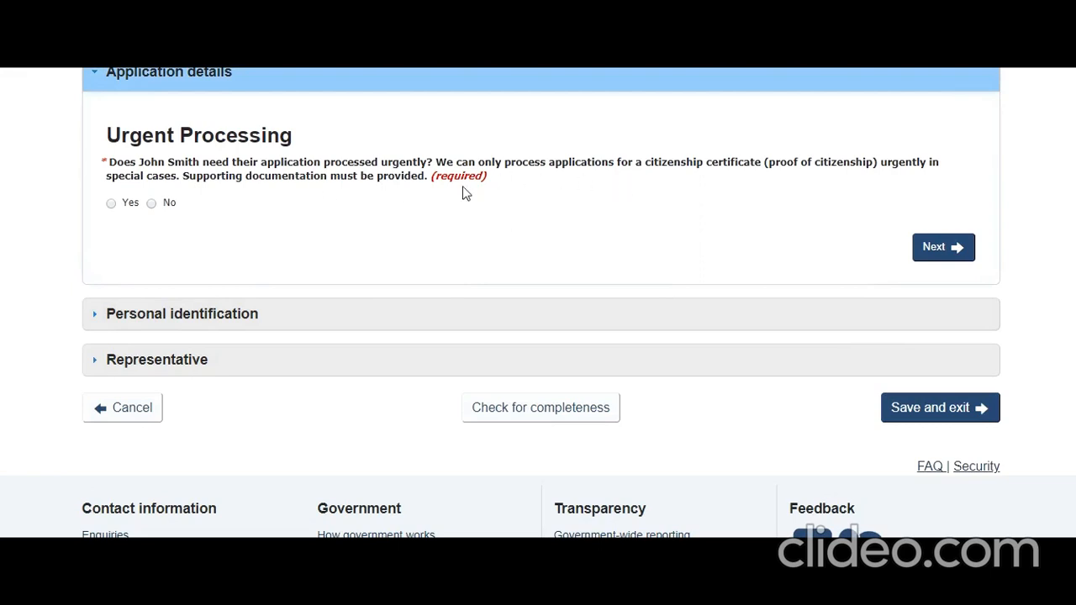
{"action": "left_click", "coordinate": [152, 204]}
{"action": "left_click", "coordinate": [946, 253]}
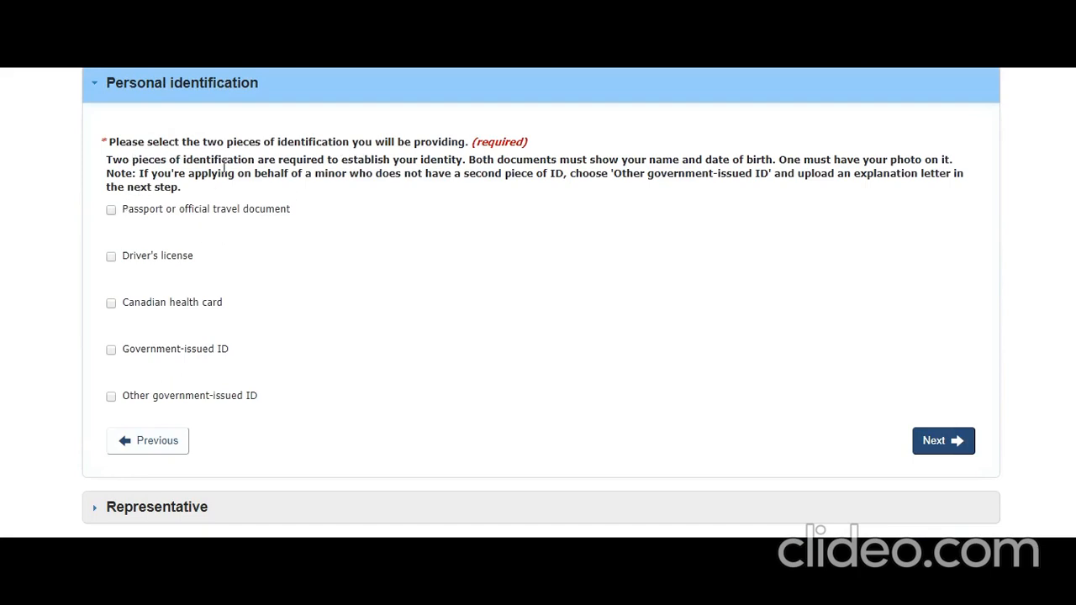
Choose passport and driver's license as identification, decline an appointed representative, and save.
{"action": "left_click", "coordinate": [112, 214]}
{"action": "left_click", "coordinate": [110, 258]}
{"action": "left_click", "coordinate": [930, 440]}
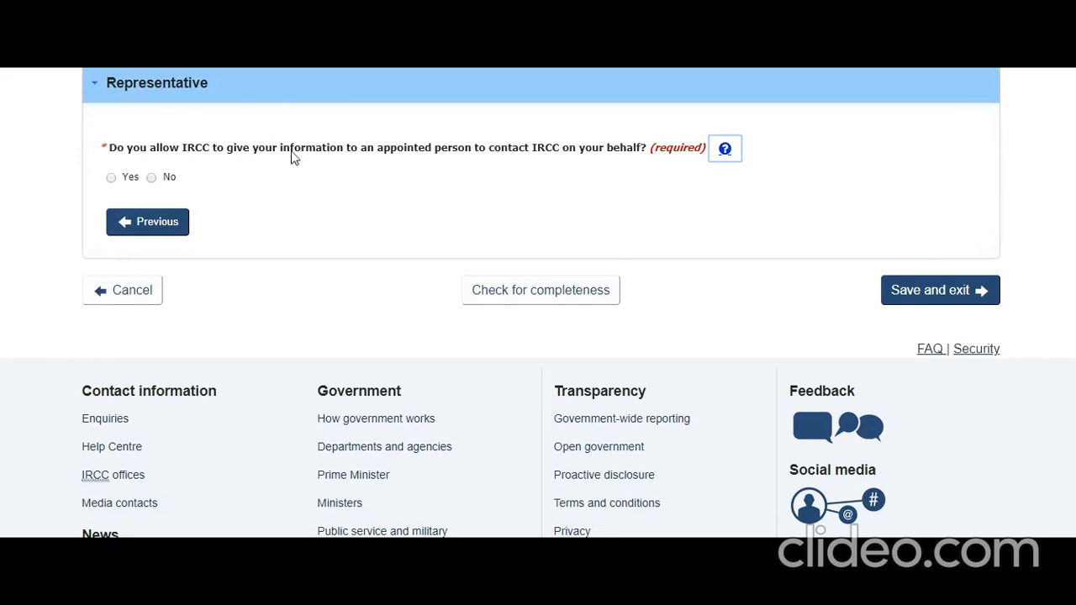
{"action": "left_click", "coordinate": [152, 178]}
{"action": "left_click", "coordinate": [932, 295]}
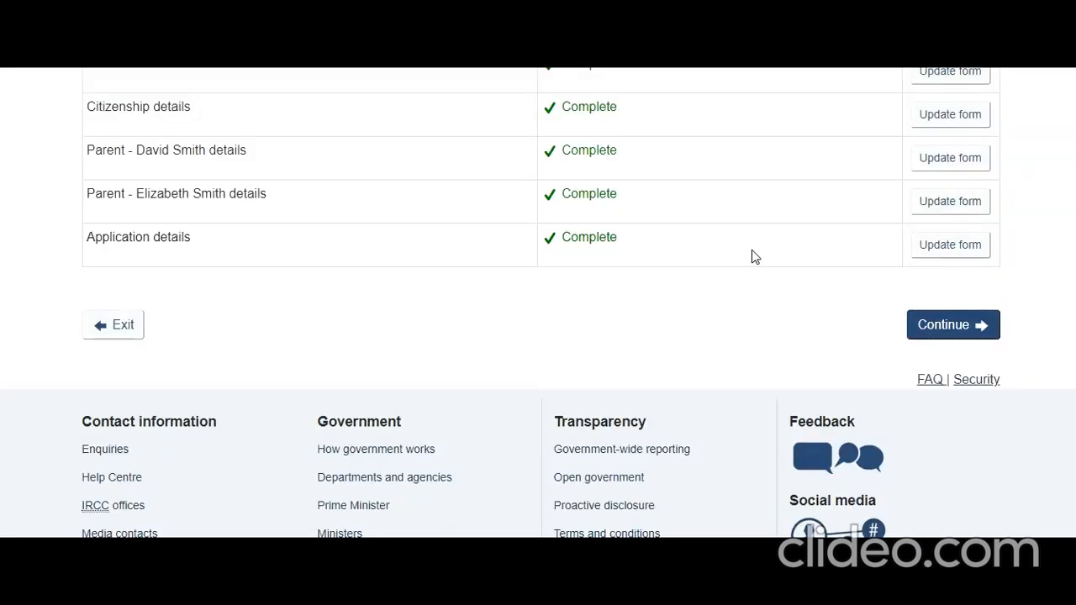
Review the document checklist: passport, digital photo and driver's licence uploads, plus the $75 fee.
{"action": "scroll", "coordinate": [751, 250], "scroll_direction": "up", "scroll_amount": 4}
{"action": "scroll", "coordinate": [773, 264], "scroll_direction": "down", "scroll_amount": 4}
{"action": "left_click", "coordinate": [953, 335]}
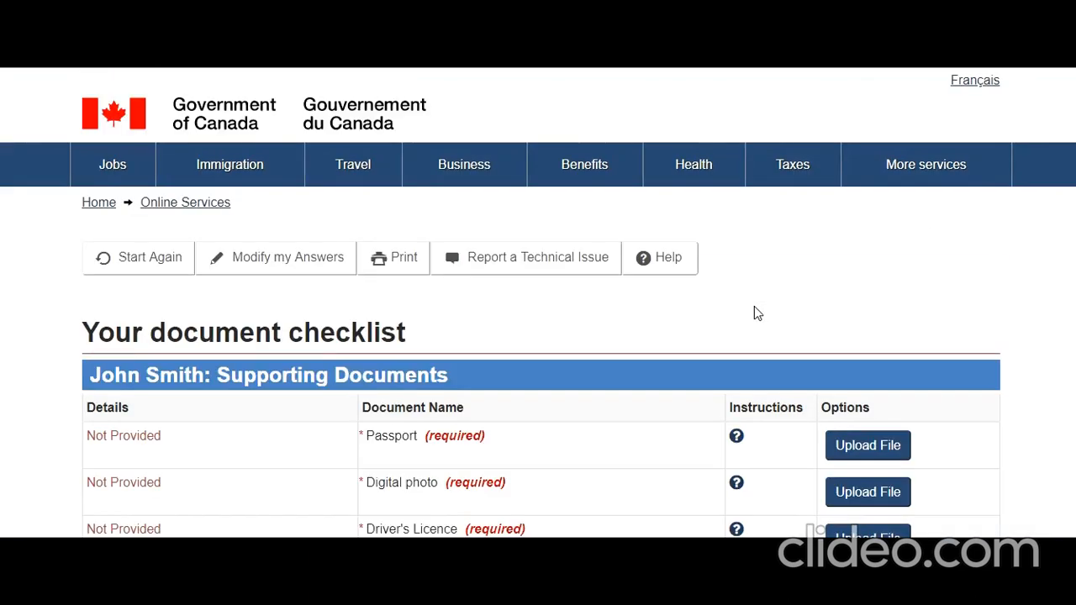
{"action": "scroll", "coordinate": [754, 308], "scroll_direction": "down", "scroll_amount": 4}
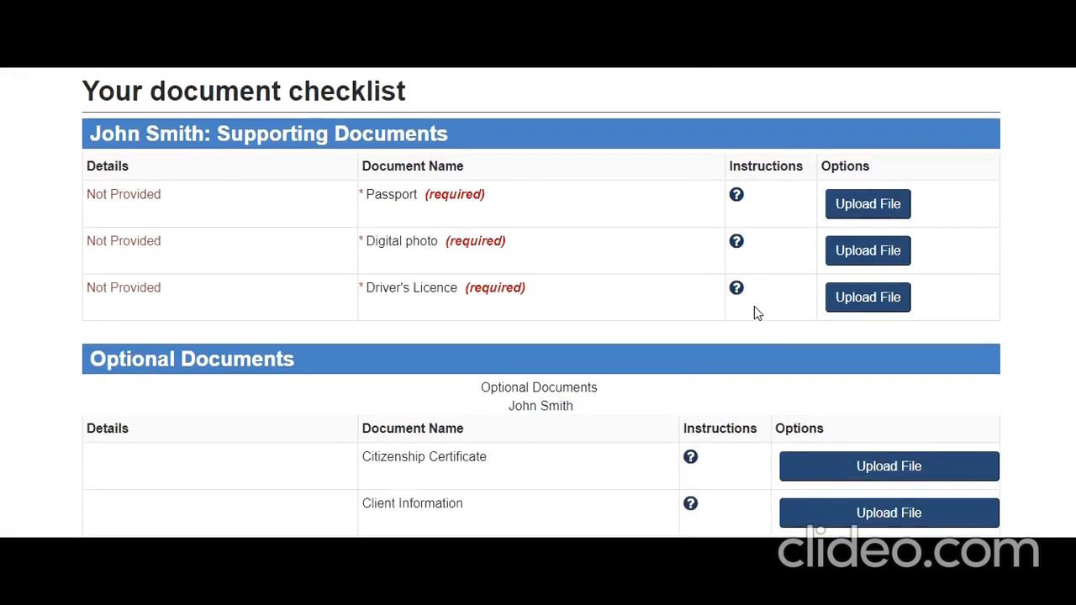
{"action": "scroll", "coordinate": [755, 312], "scroll_direction": "down", "scroll_amount": 1}
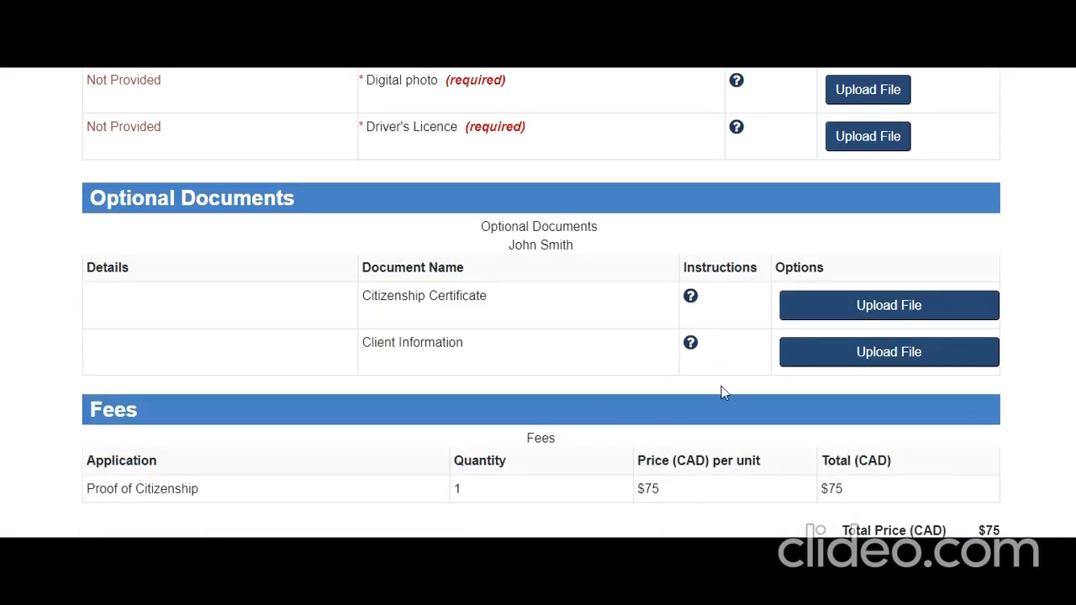
{"action": "scroll", "coordinate": [743, 392], "scroll_direction": "down", "scroll_amount": 2}
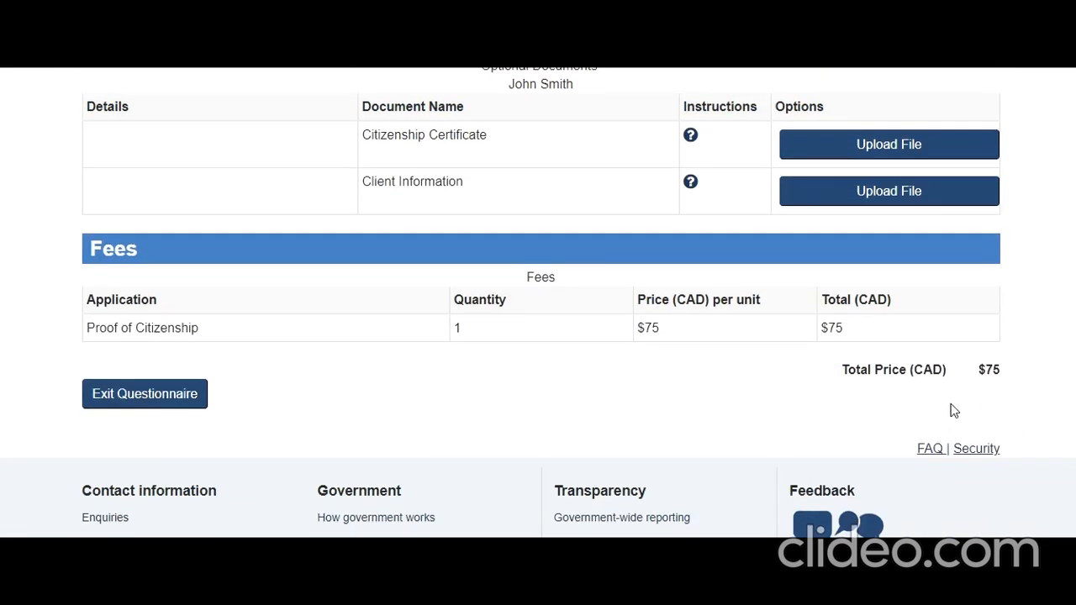
{"action": "scroll", "coordinate": [950, 409], "scroll_direction": "up", "scroll_amount": 1}
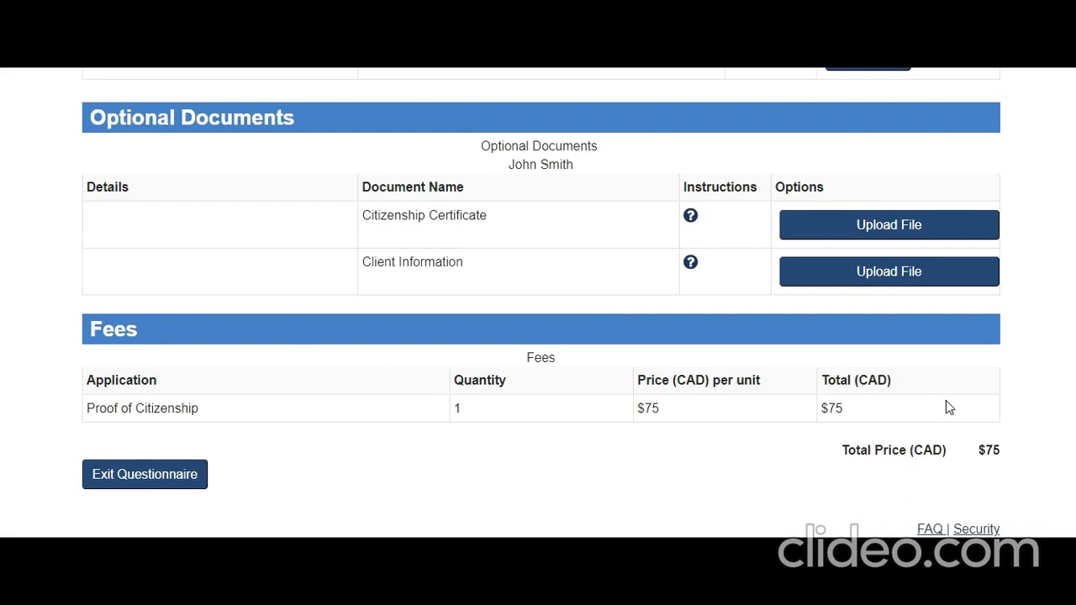
{"action": "scroll", "coordinate": [947, 403], "scroll_direction": "up", "scroll_amount": 3}
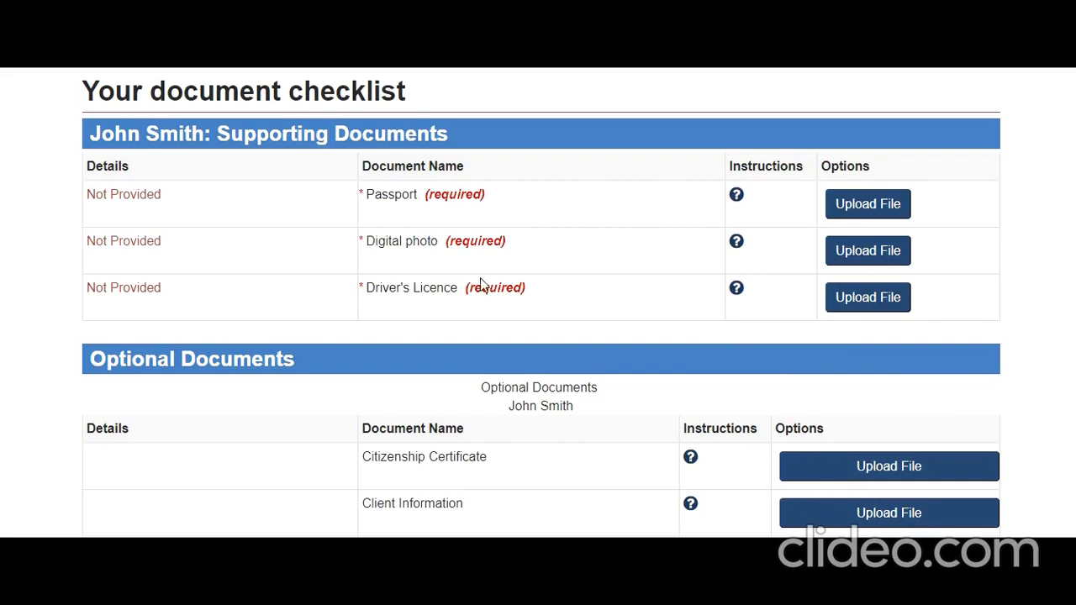
{"action": "scroll", "coordinate": [631, 462], "scroll_direction": "down", "scroll_amount": 1}
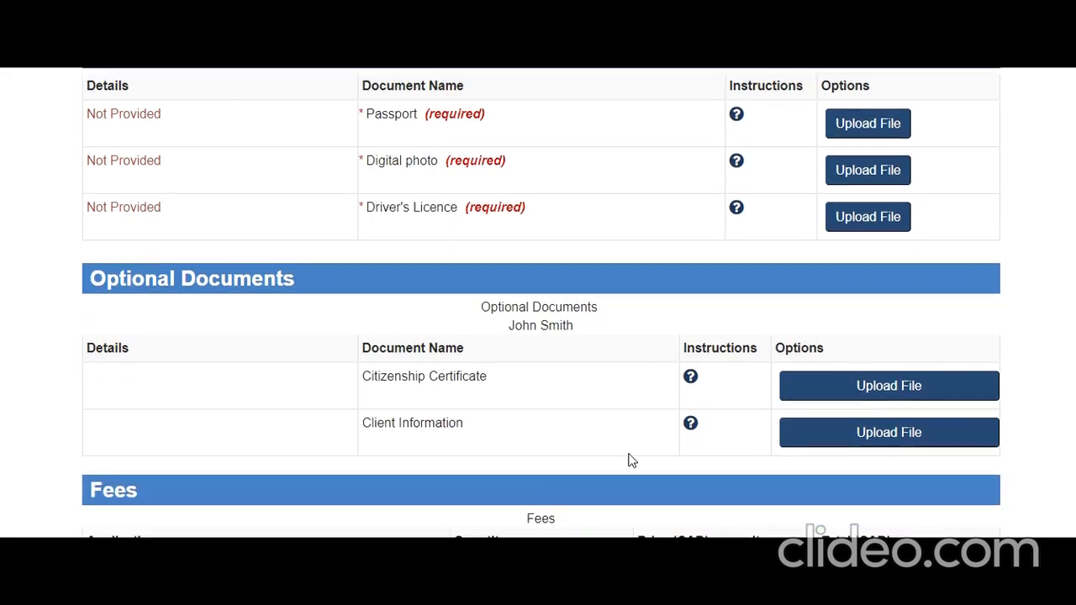